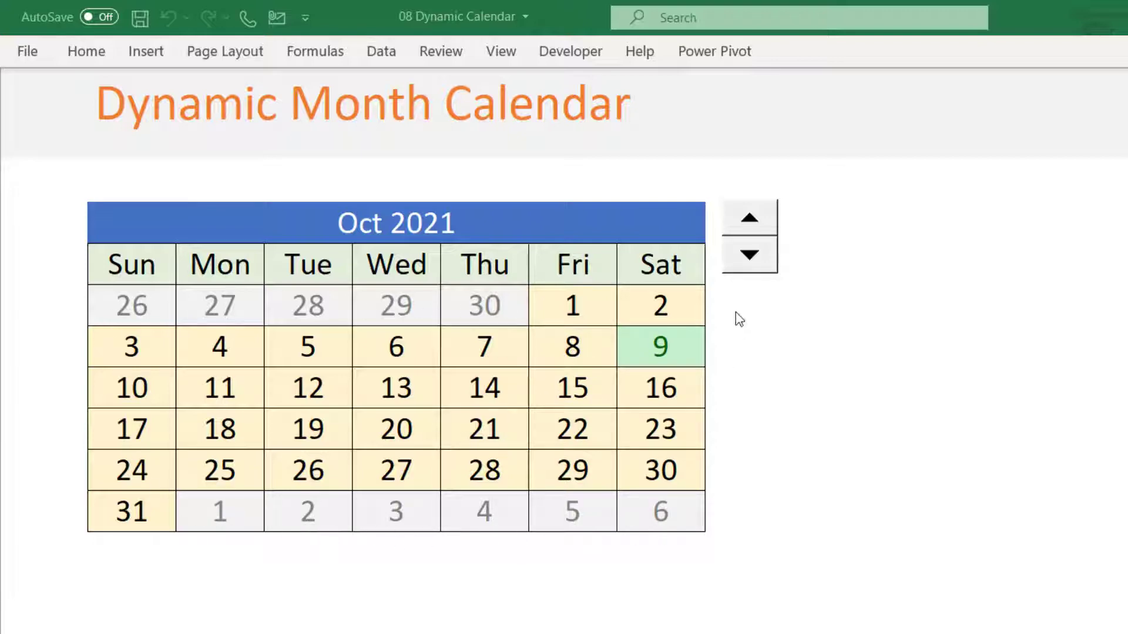
Use the spin button arrows to move the calendar to Nov 2021, then back to Jul 2021.
click(751, 226)
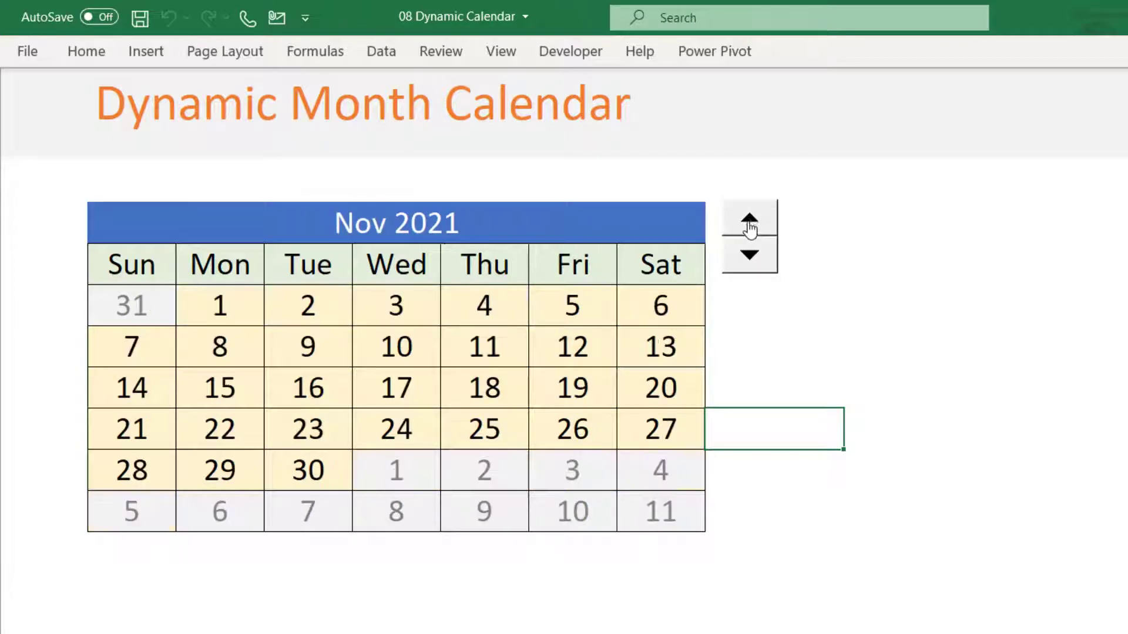
click(751, 259)
click(751, 258)
click(751, 258)
click(751, 258)
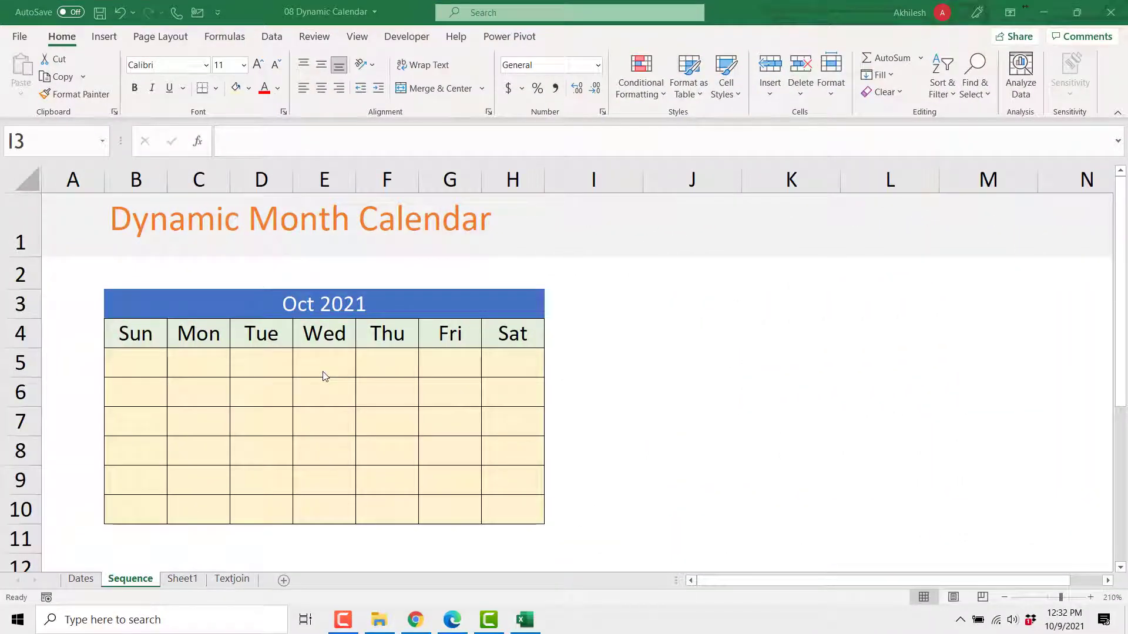
click(318, 311)
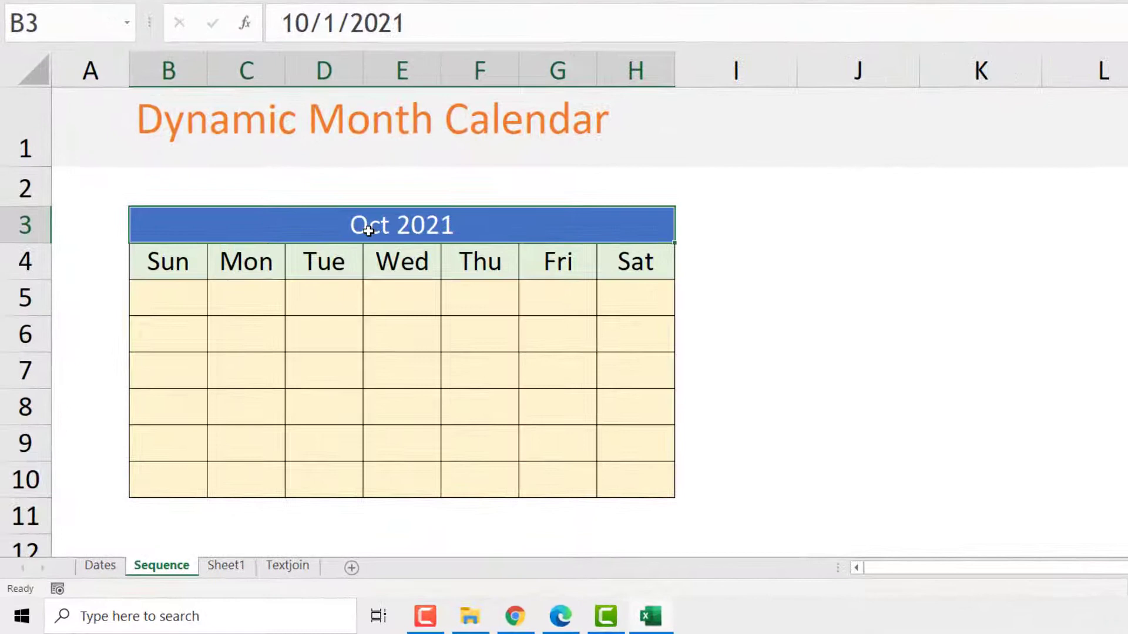
drag(194, 268, 633, 274)
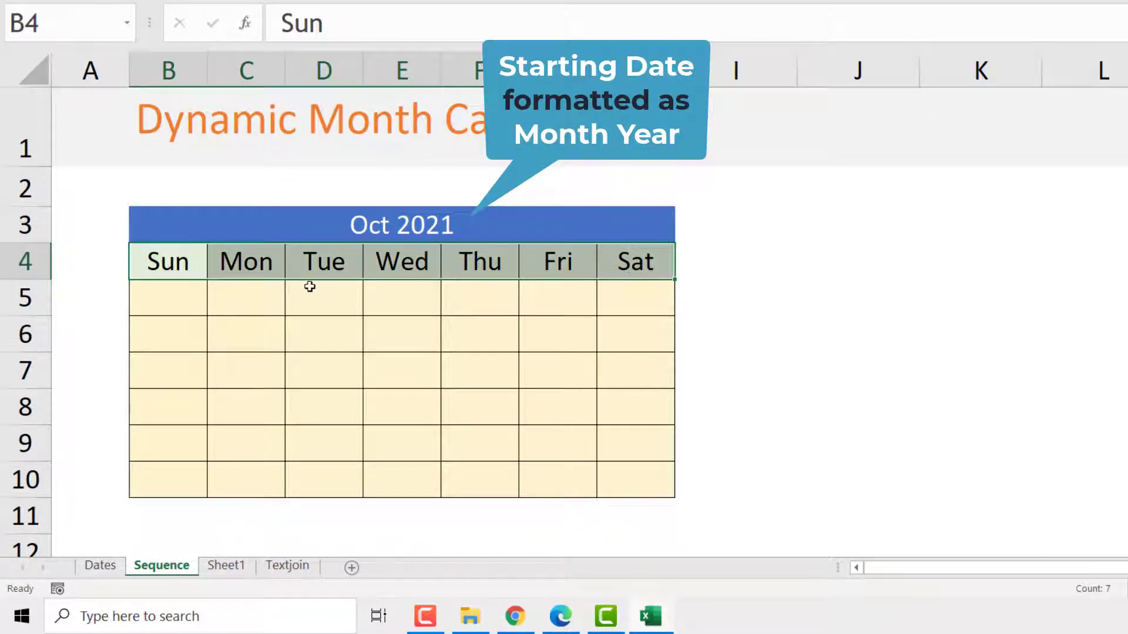
drag(163, 300, 178, 474)
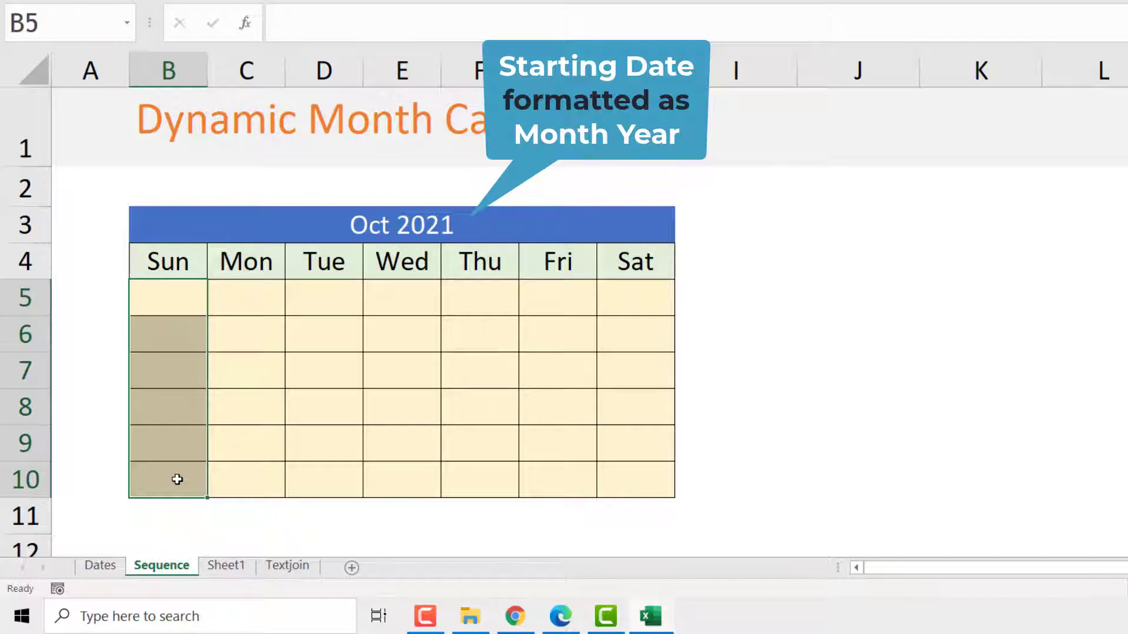
click(267, 330)
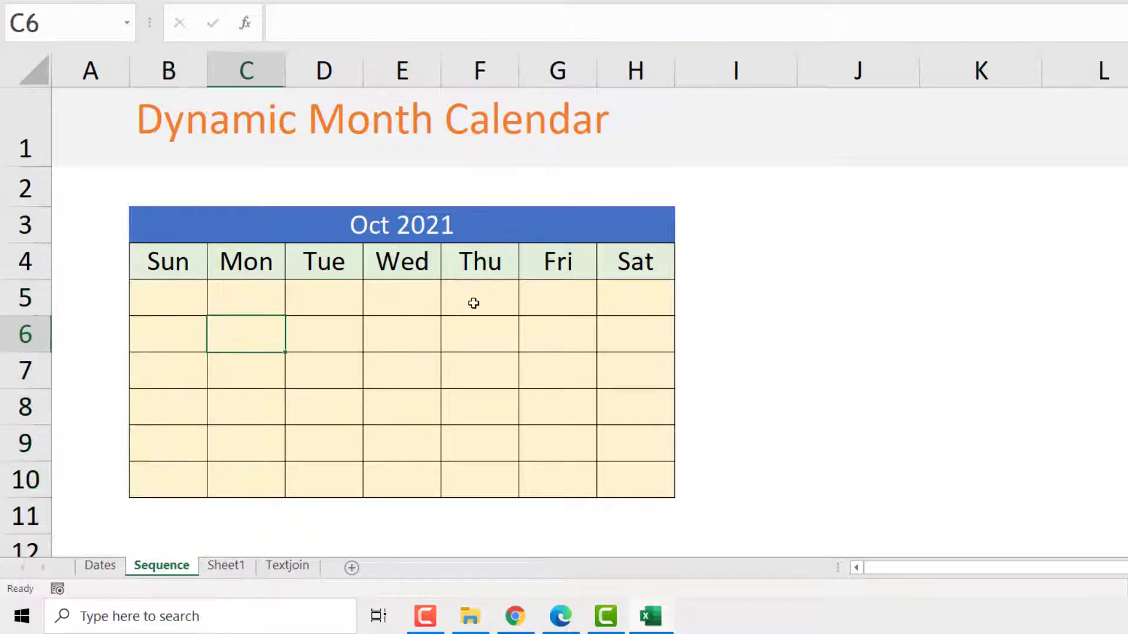
click(493, 302)
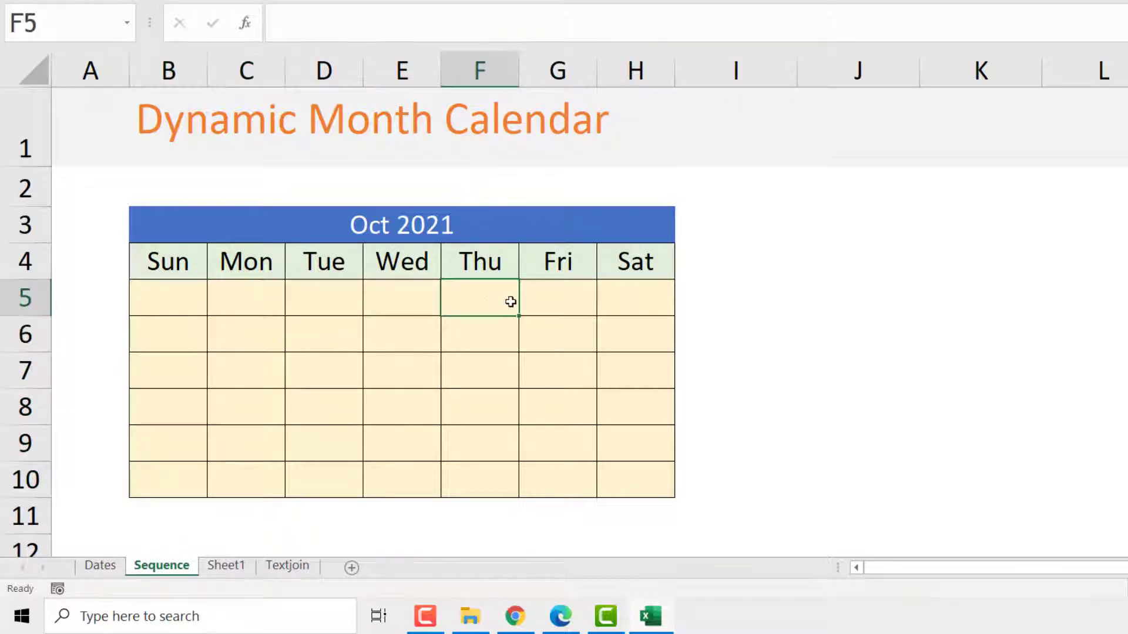
drag(171, 309, 642, 481)
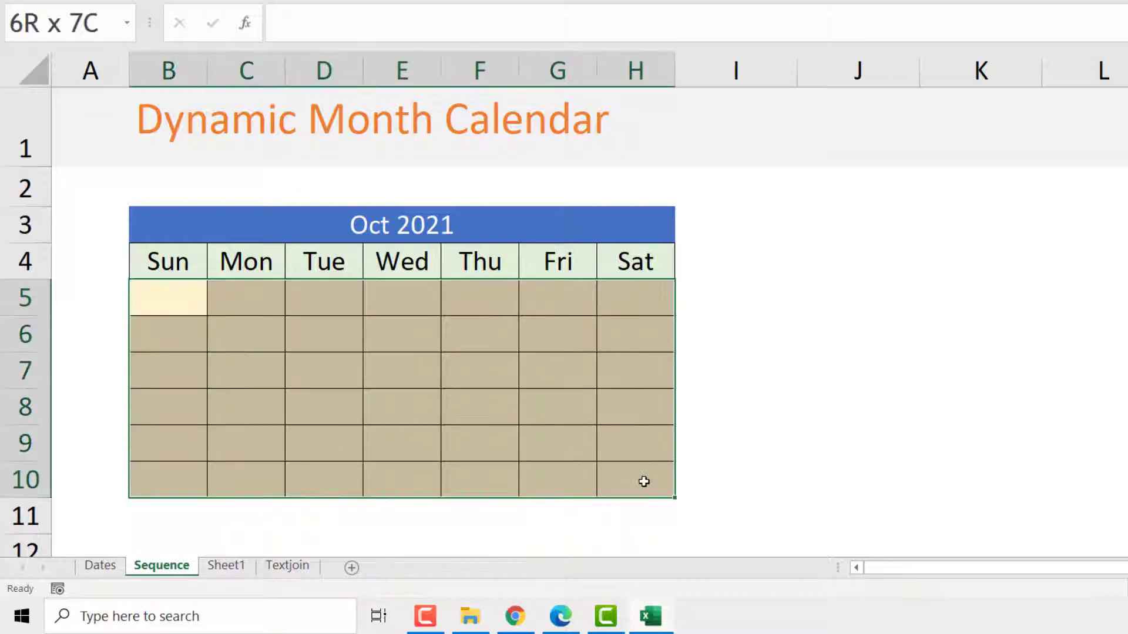
click(184, 301)
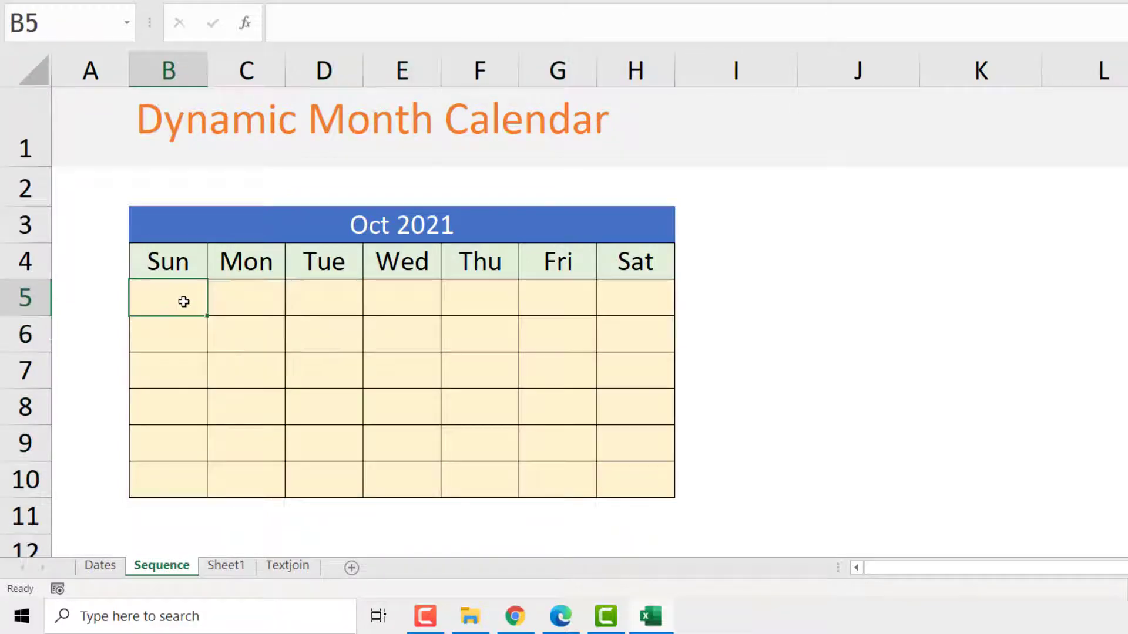
click(541, 395)
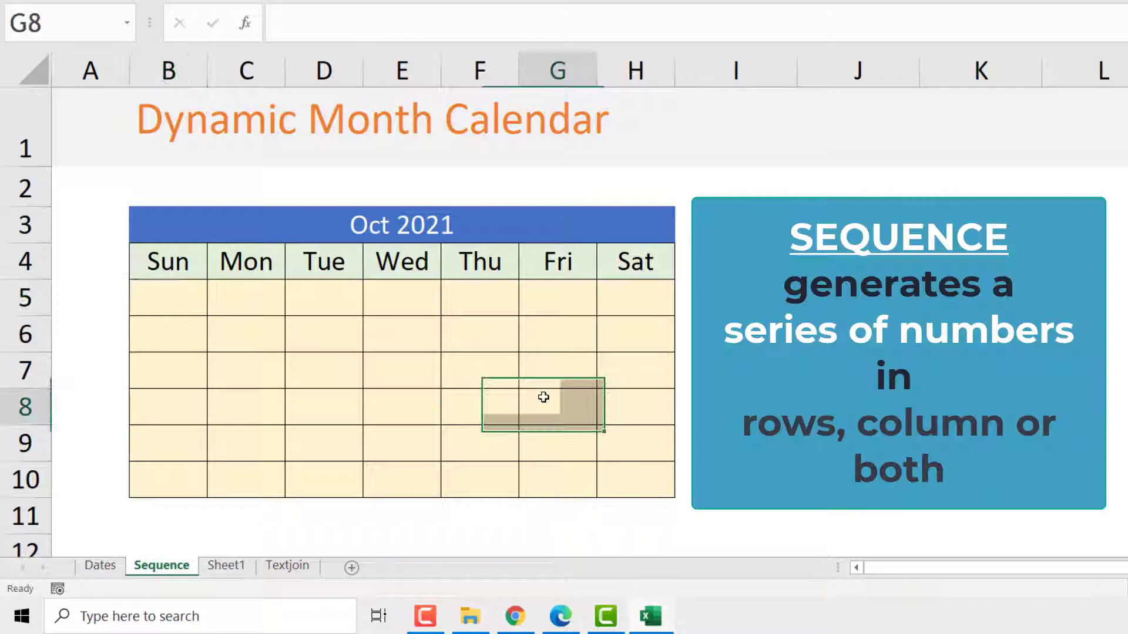
click(194, 304)
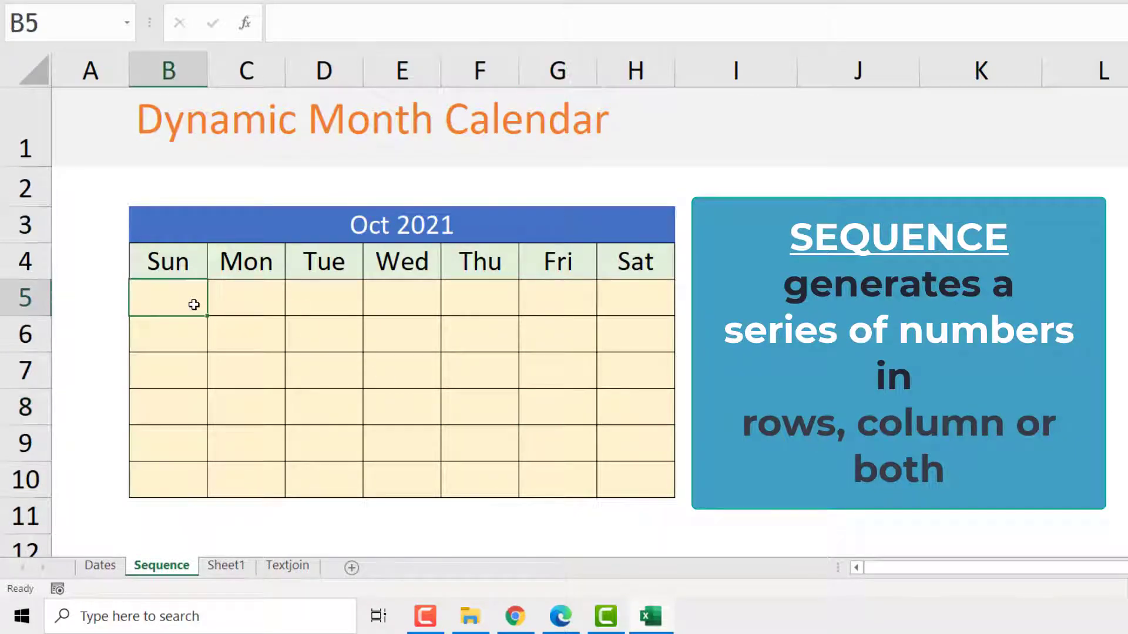
Enter =SEQUENCE(6,7) in B5 so numbers spill across a six-by-seven grid.
text(=seq)
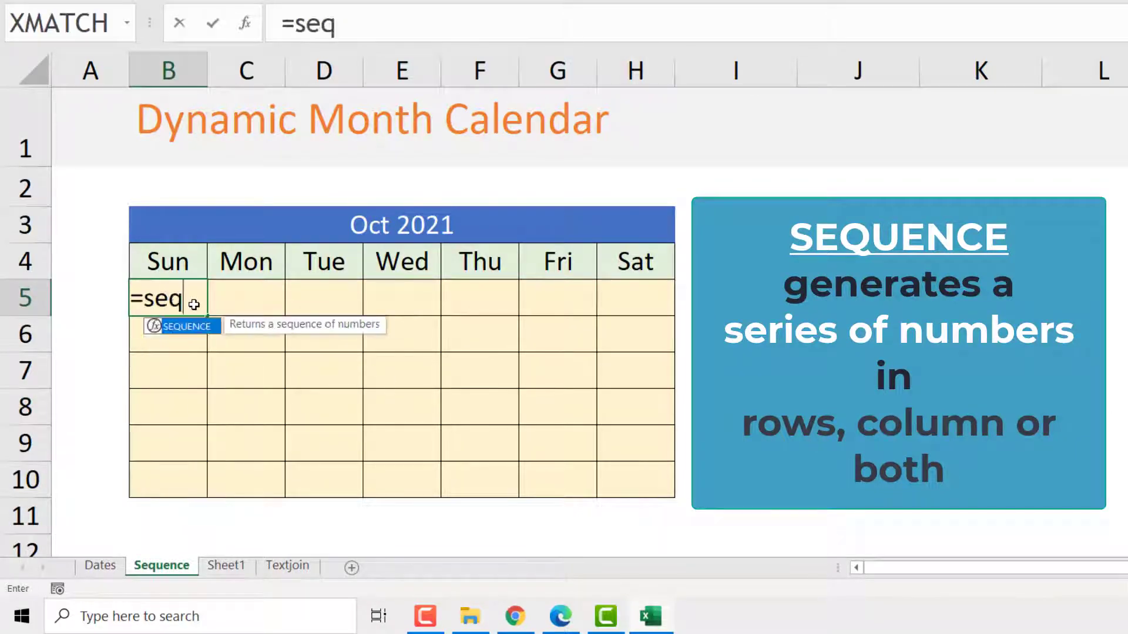
key(Tab)
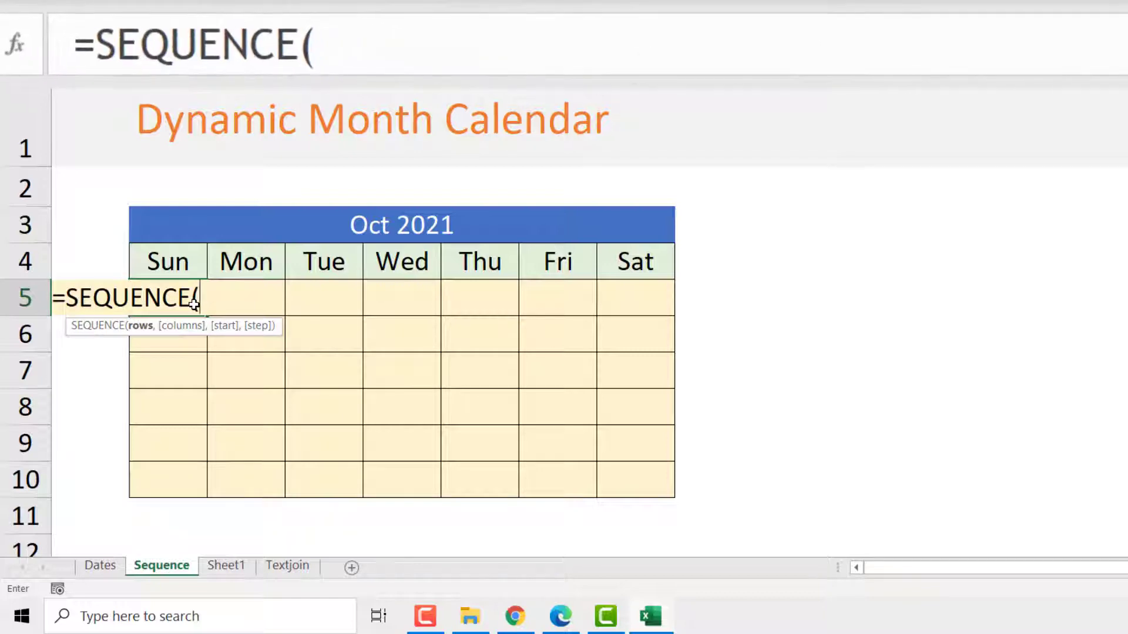
text(6)
key(Return)
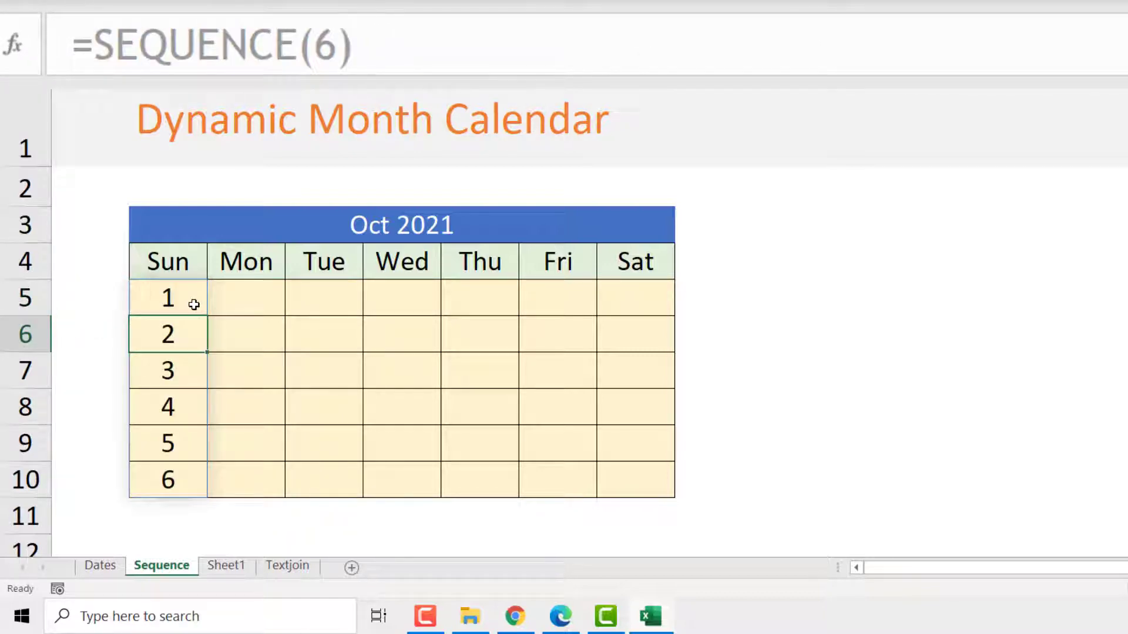
click(194, 303)
double_click(195, 300)
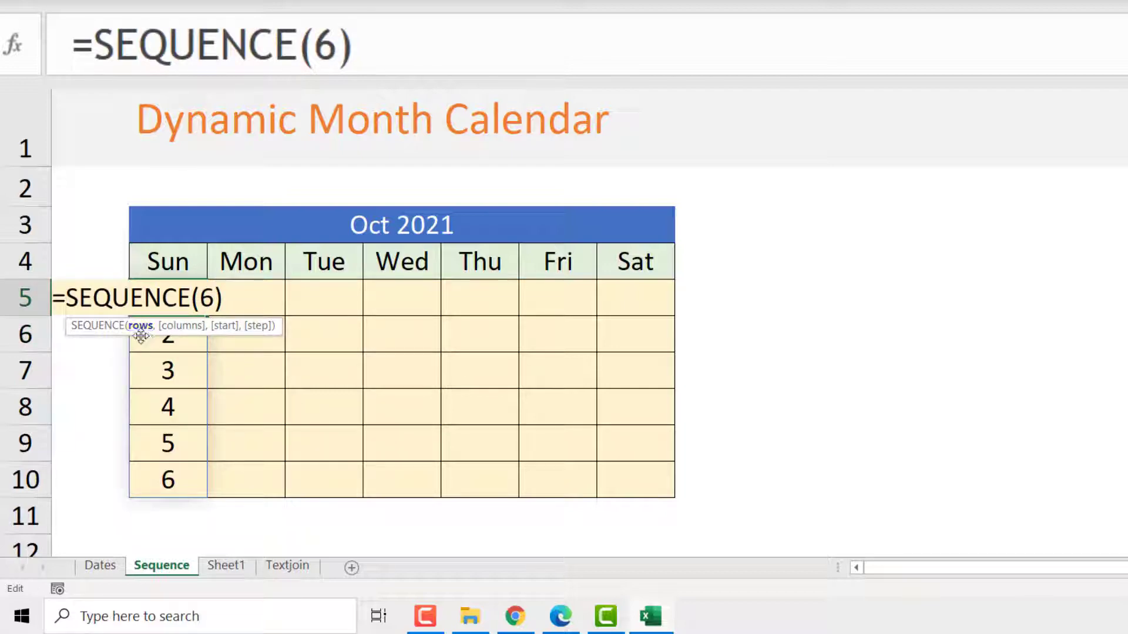
text(,7)
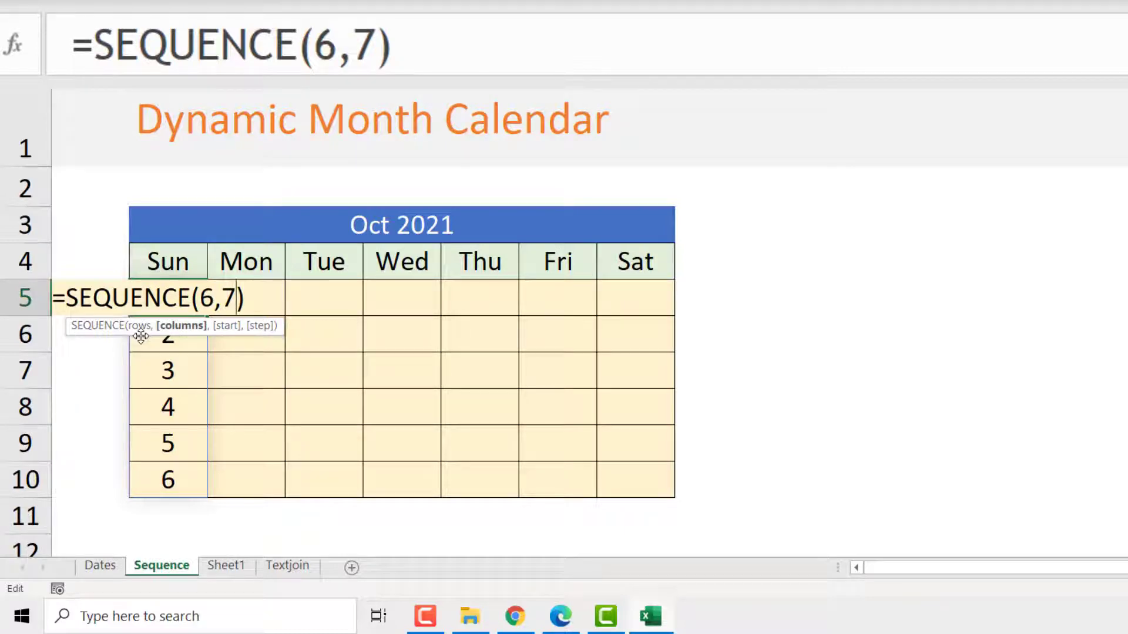
key(ctrl+Return)
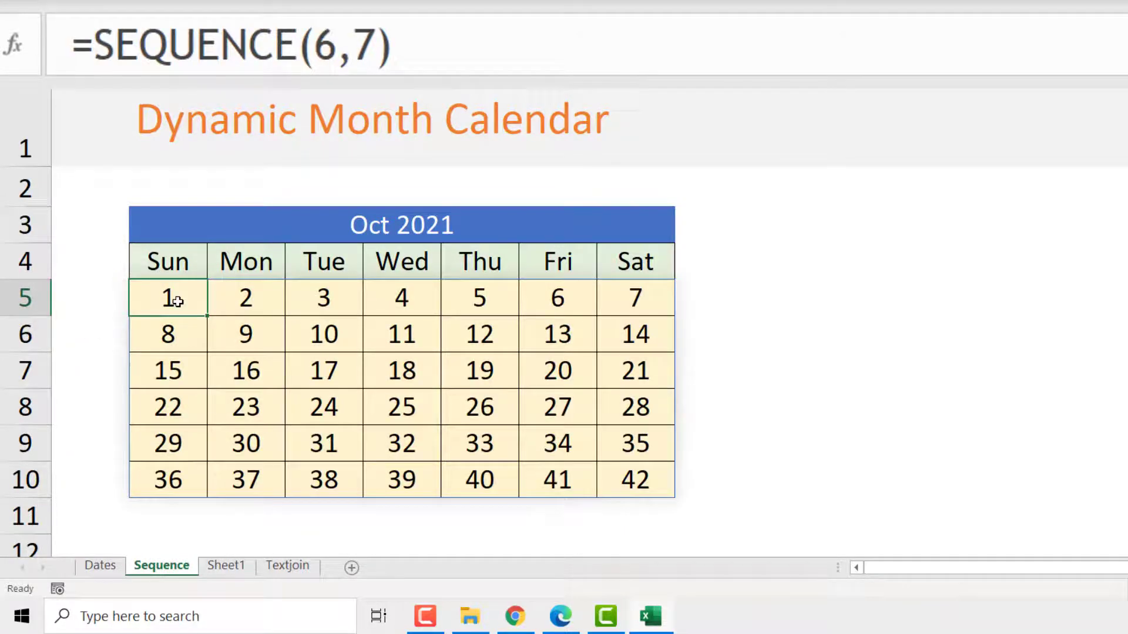
Check the spilled grid, then add B3 as the start argument: =SEQUENCE(6,7,B3).
drag(177, 302, 620, 306)
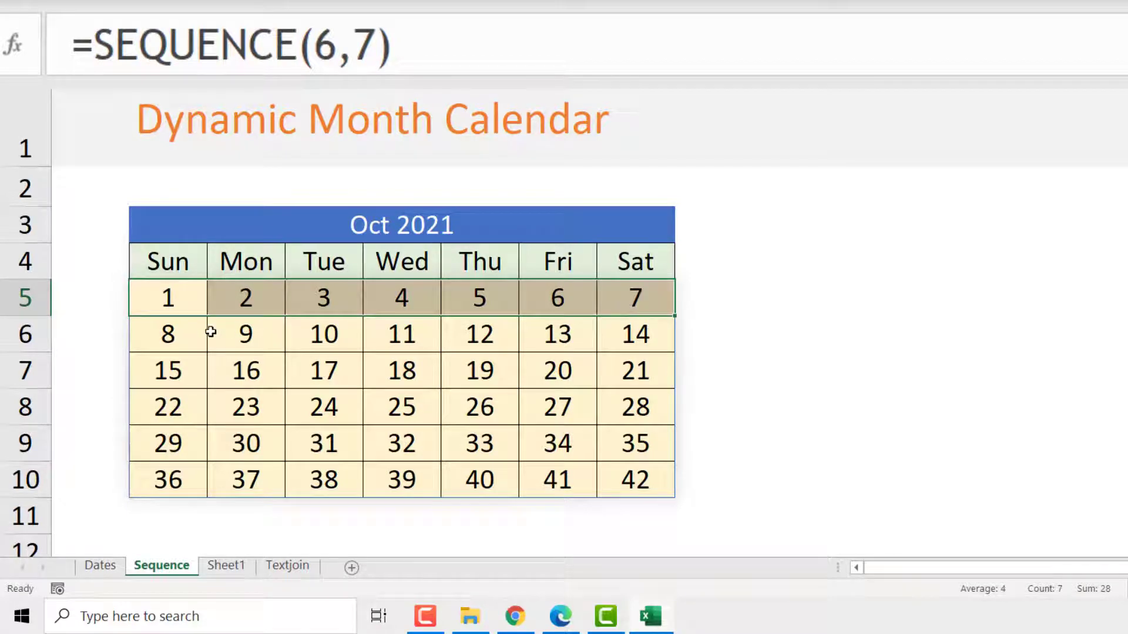
drag(171, 332, 636, 332)
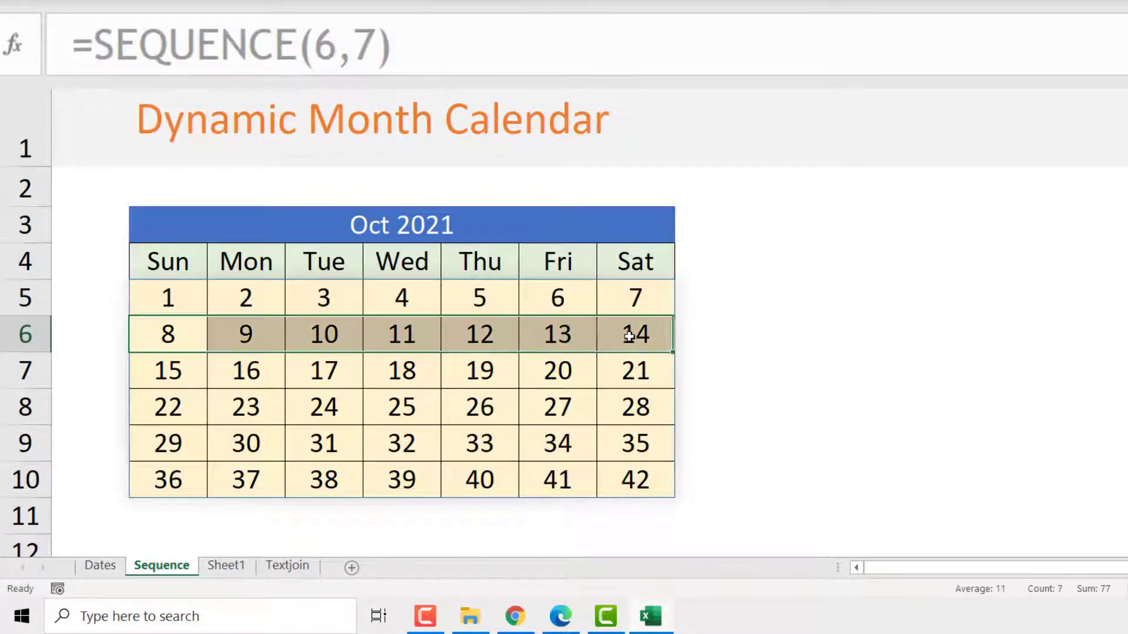
drag(191, 296, 625, 478)
double_click(176, 299)
click(232, 307)
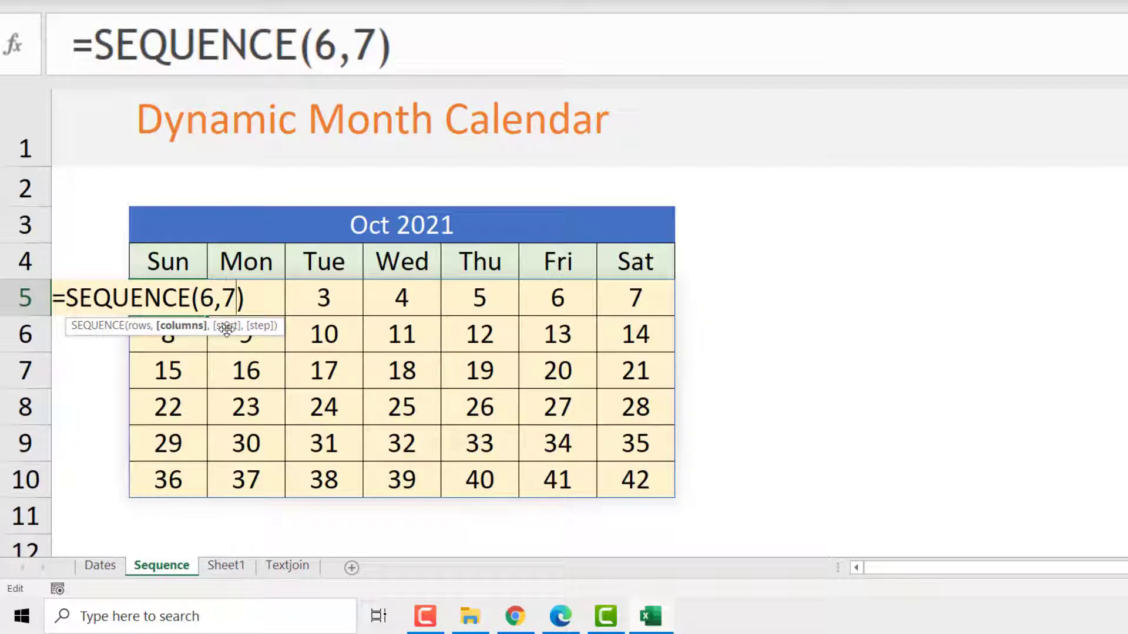
text(,)
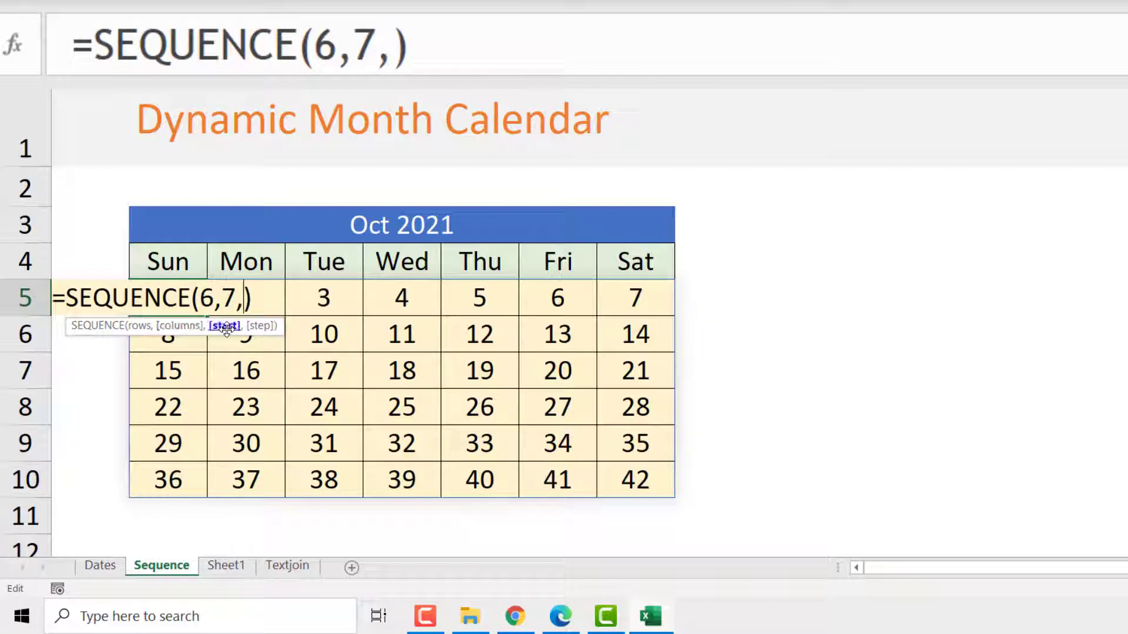
click(414, 225)
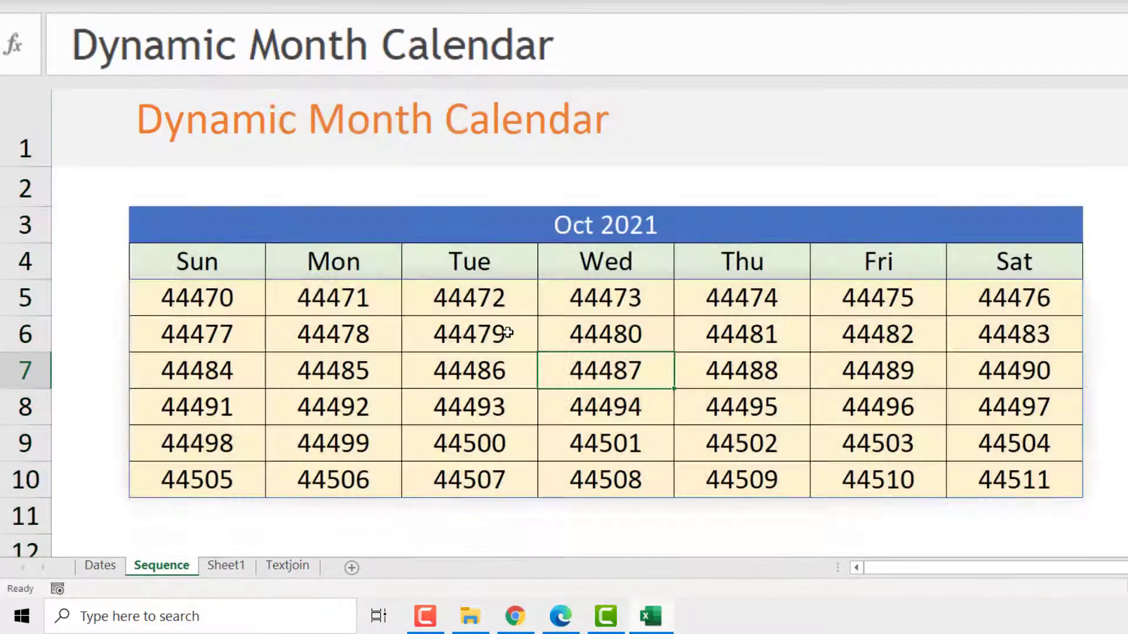
Apply the date format to B5:H10 so the serials show as 1-Oct-21 onward.
drag(224, 293, 1043, 463)
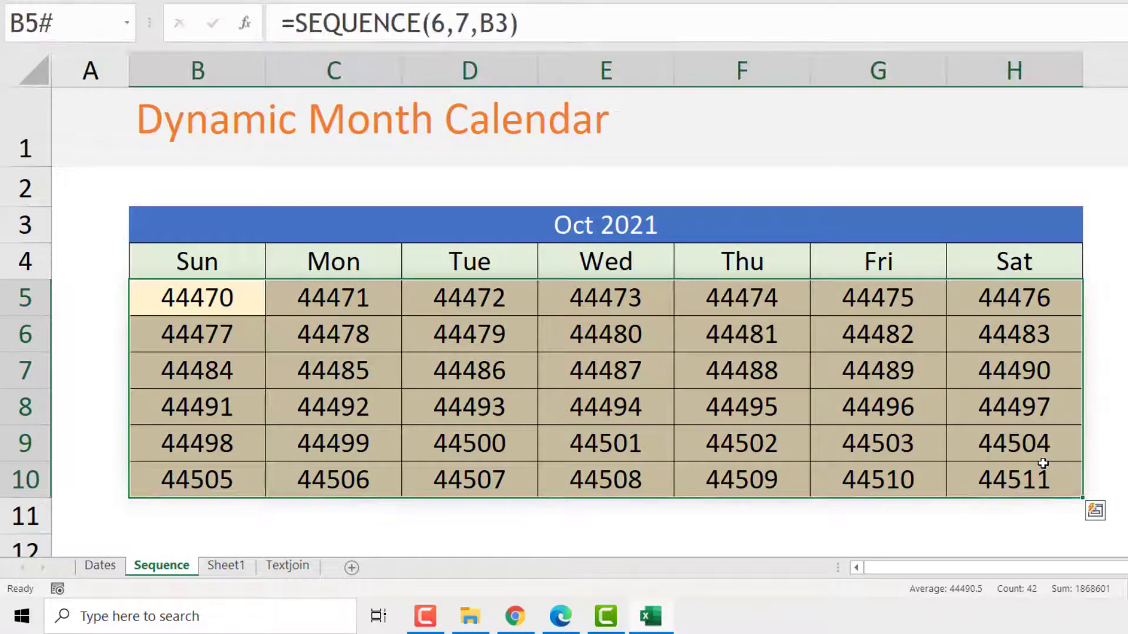
key(ctrl+shift+3)
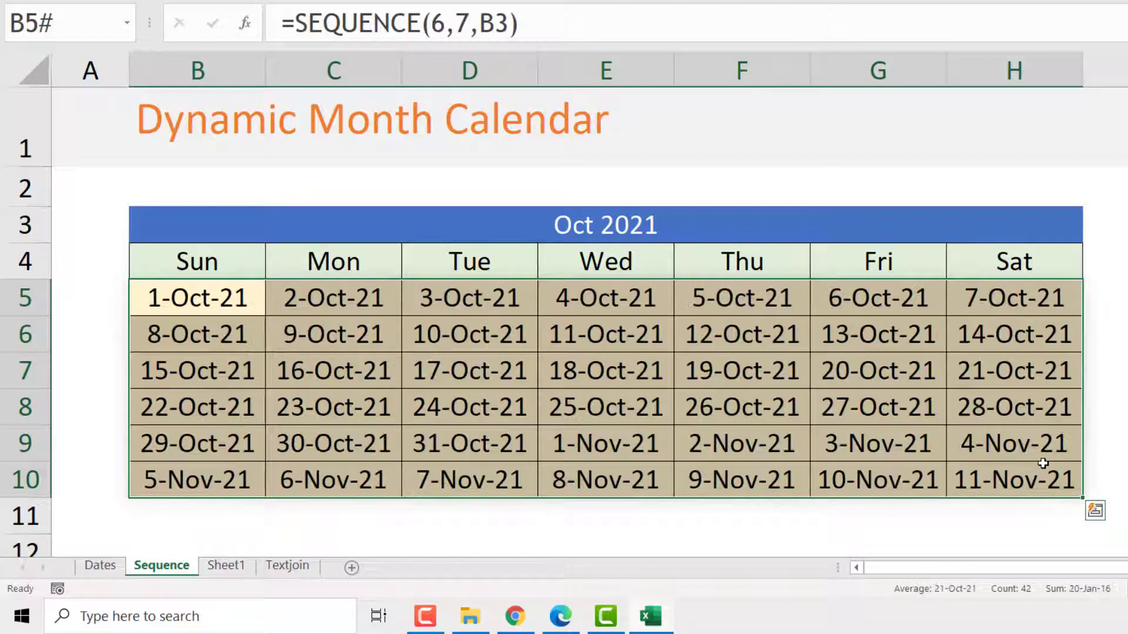
click(1006, 401)
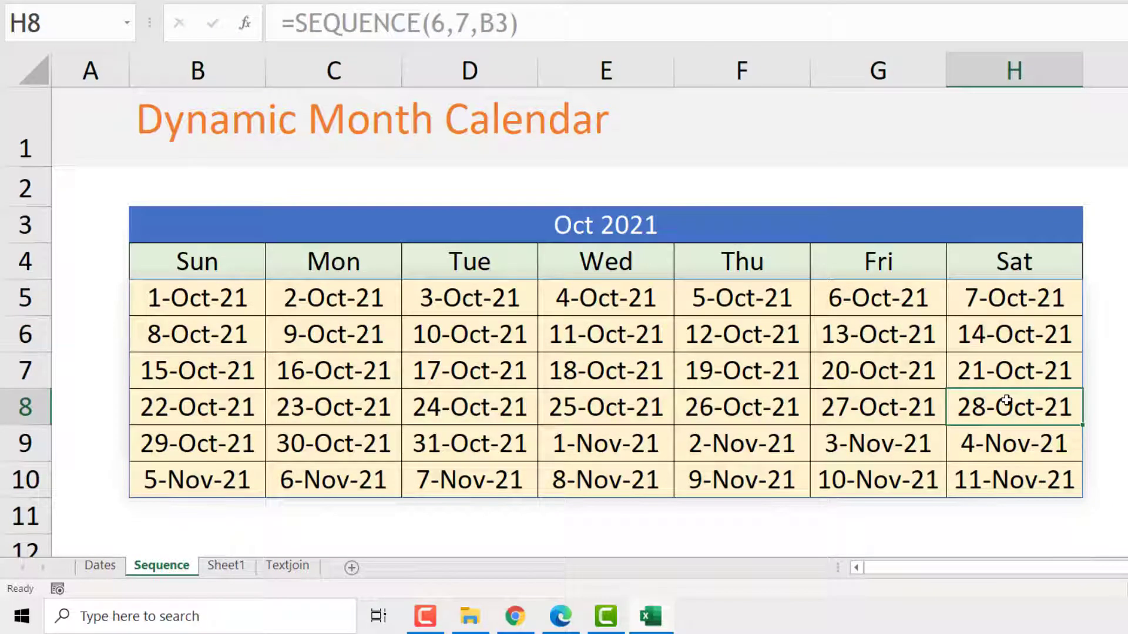
click(223, 302)
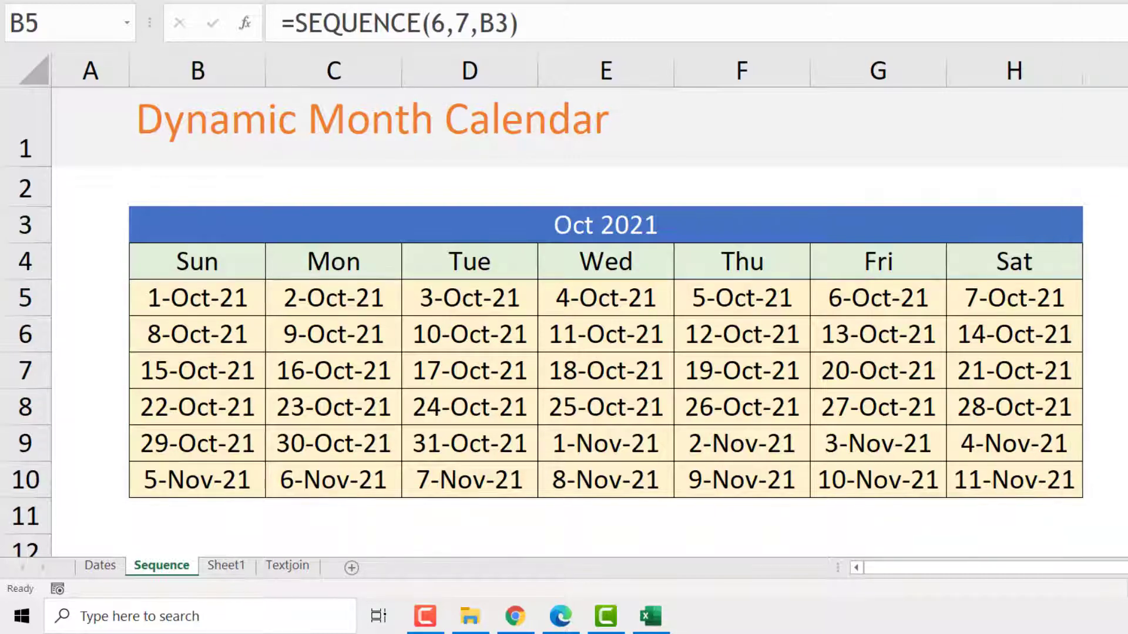
Compare the grid's October 2021 dates against the system calendar.
click(1083, 622)
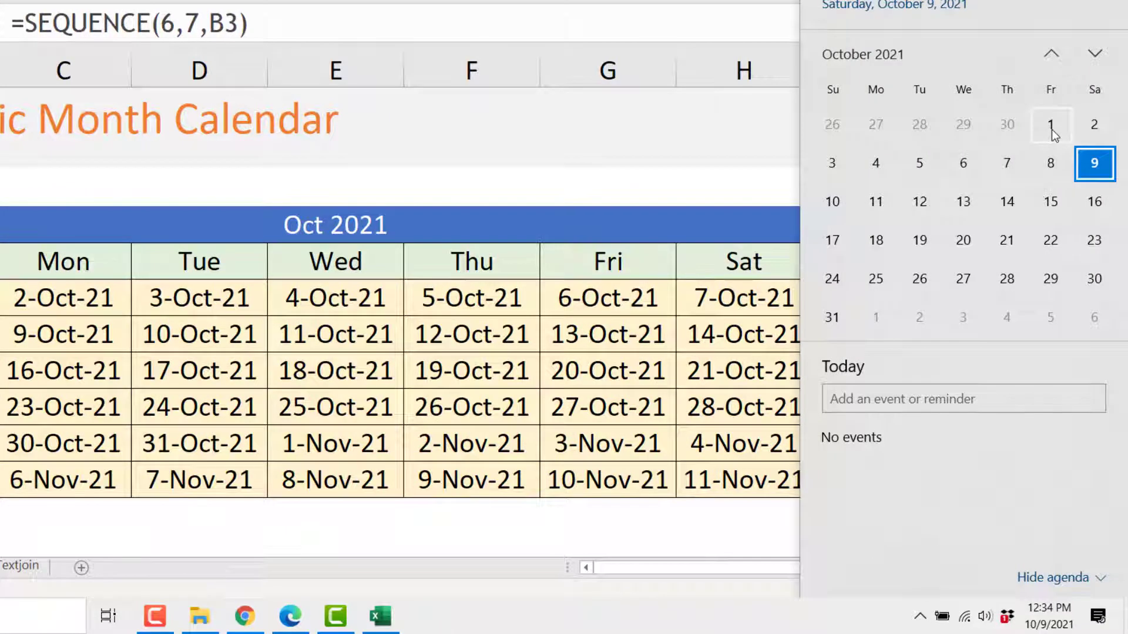
click(637, 299)
click(632, 298)
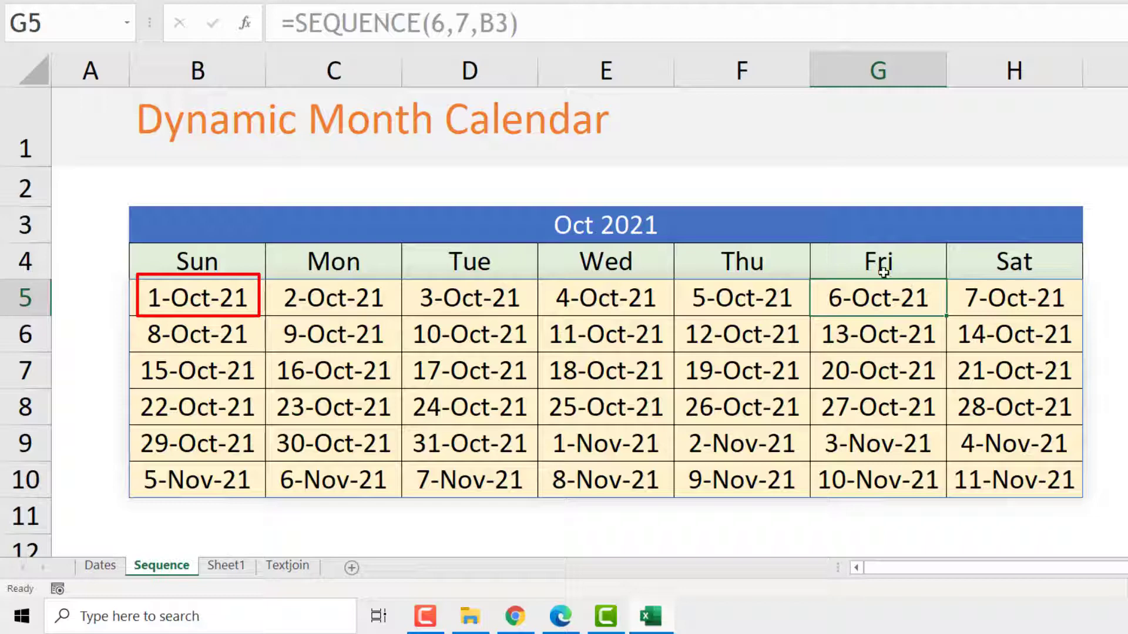
Change B5 to =SEQUENCE(6,7,B3-5) so the grid starts 26-Sep-21 with 1-Oct-21 under Fri.
click(790, 296)
drag(719, 295, 242, 305)
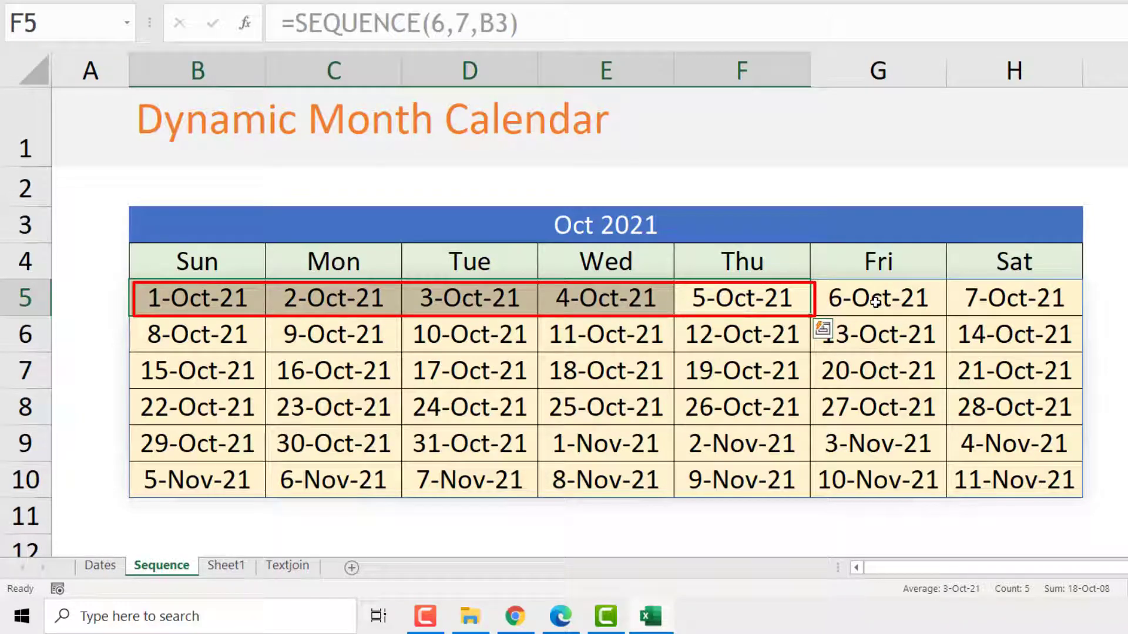
click(881, 262)
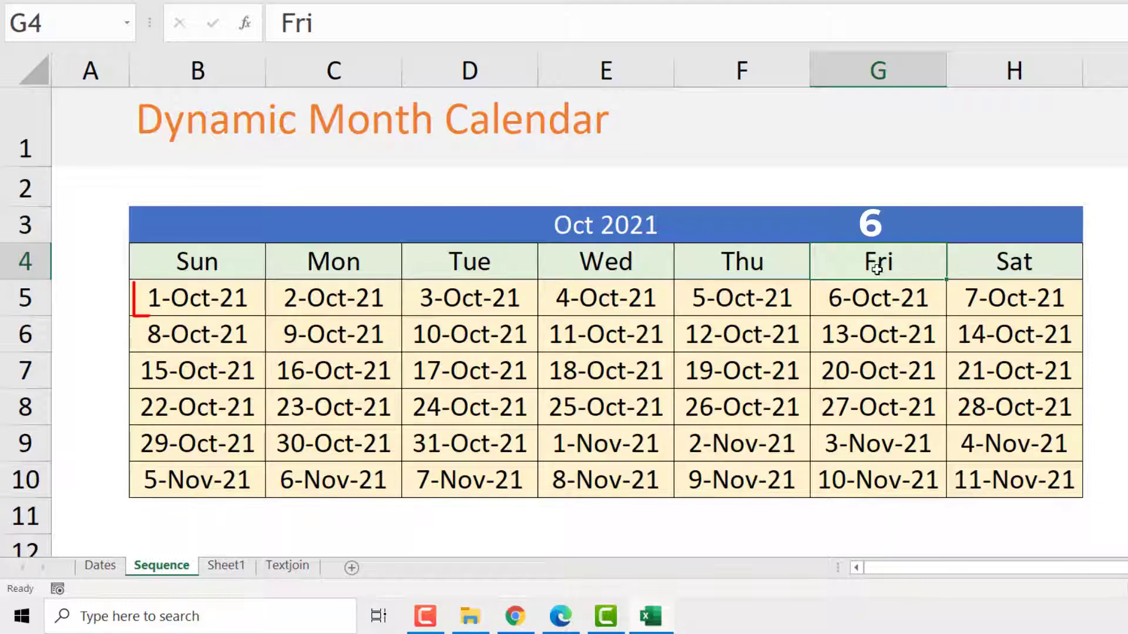
drag(726, 297, 217, 310)
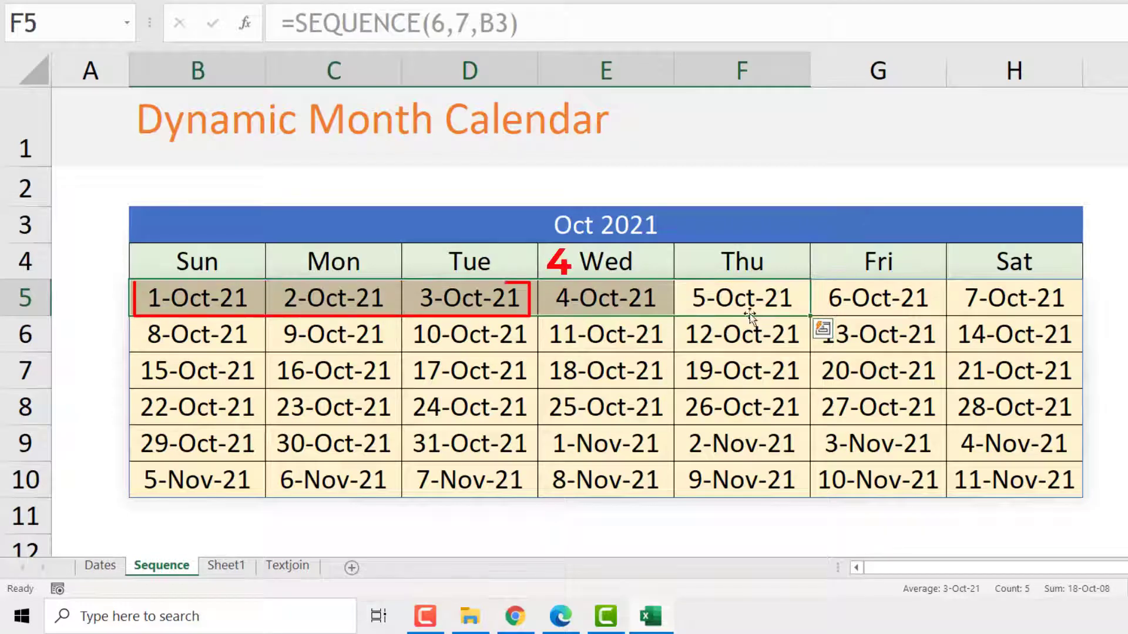
drag(473, 300, 200, 303)
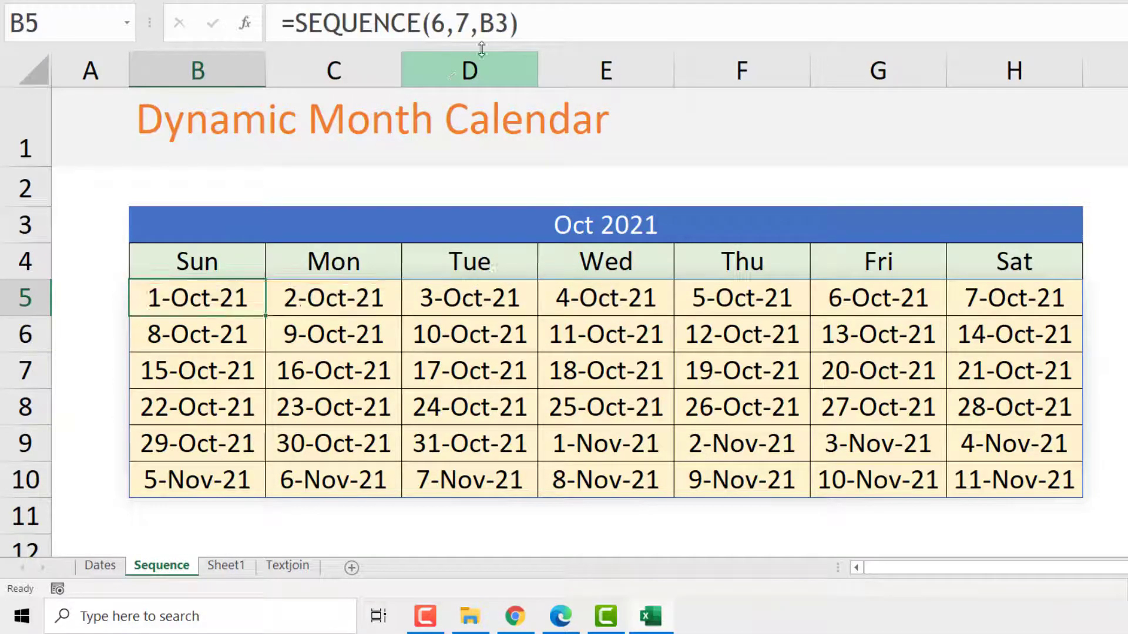
click(508, 23)
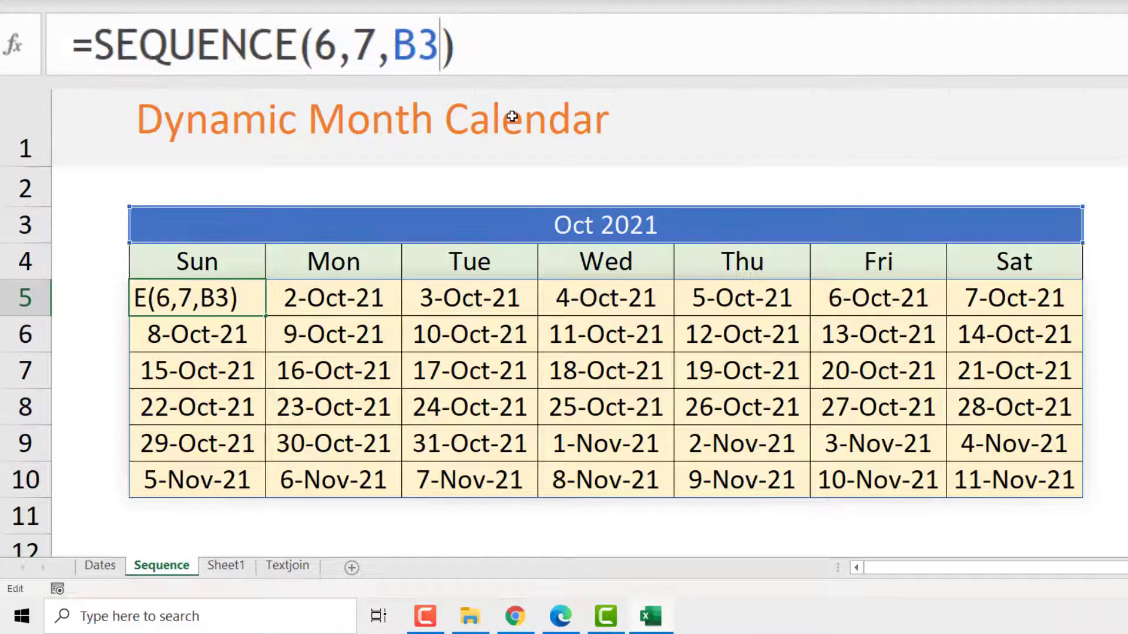
text(-5)
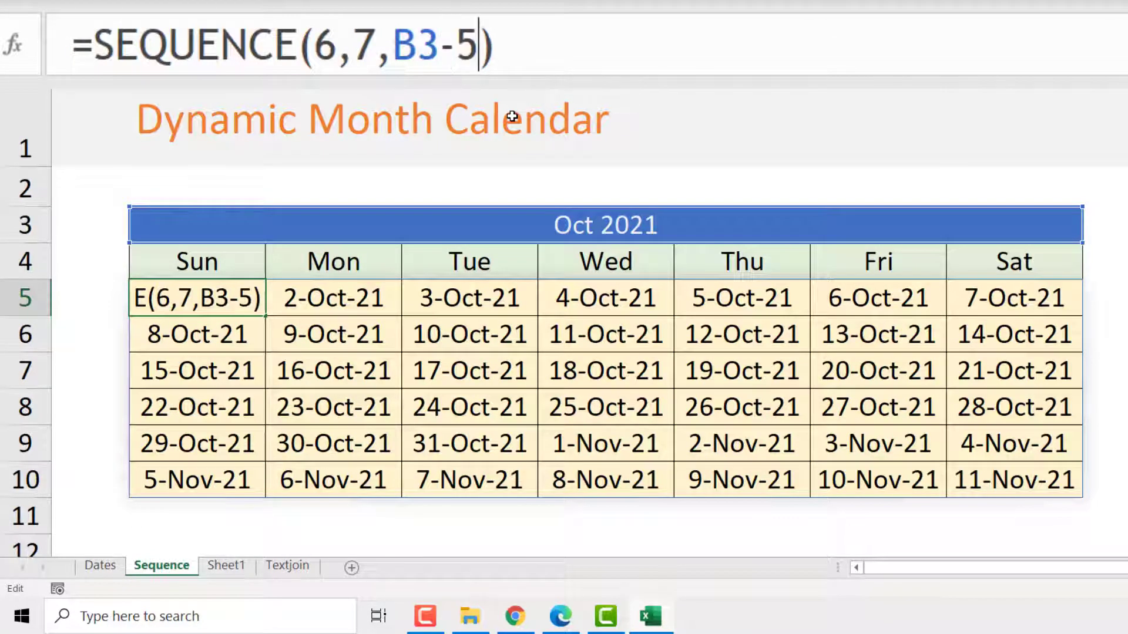
key(Return)
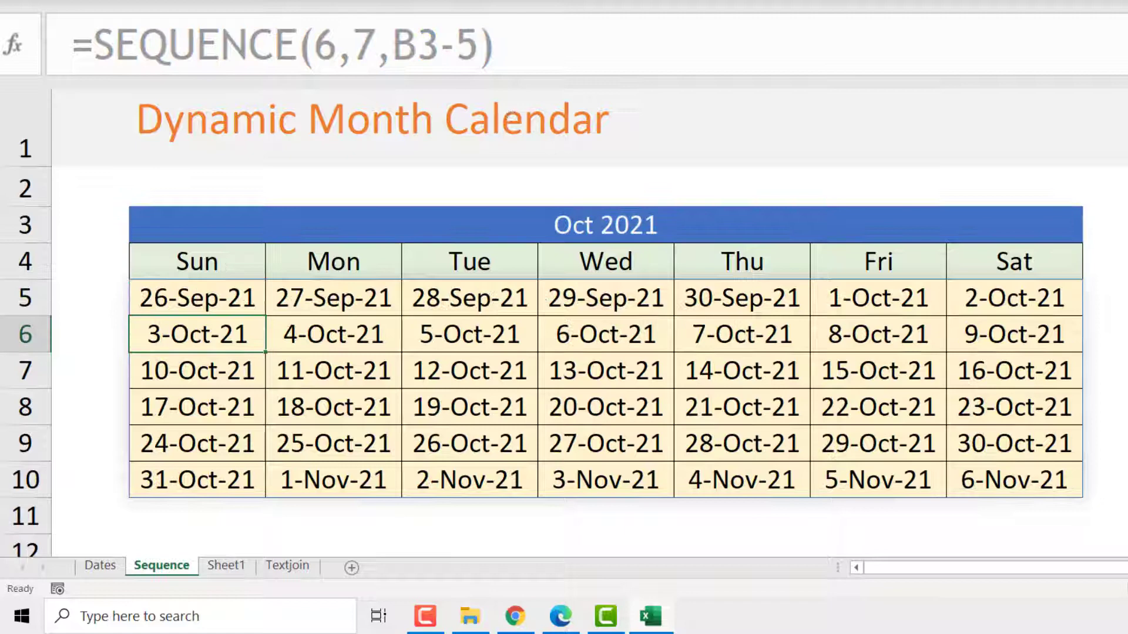
click(903, 296)
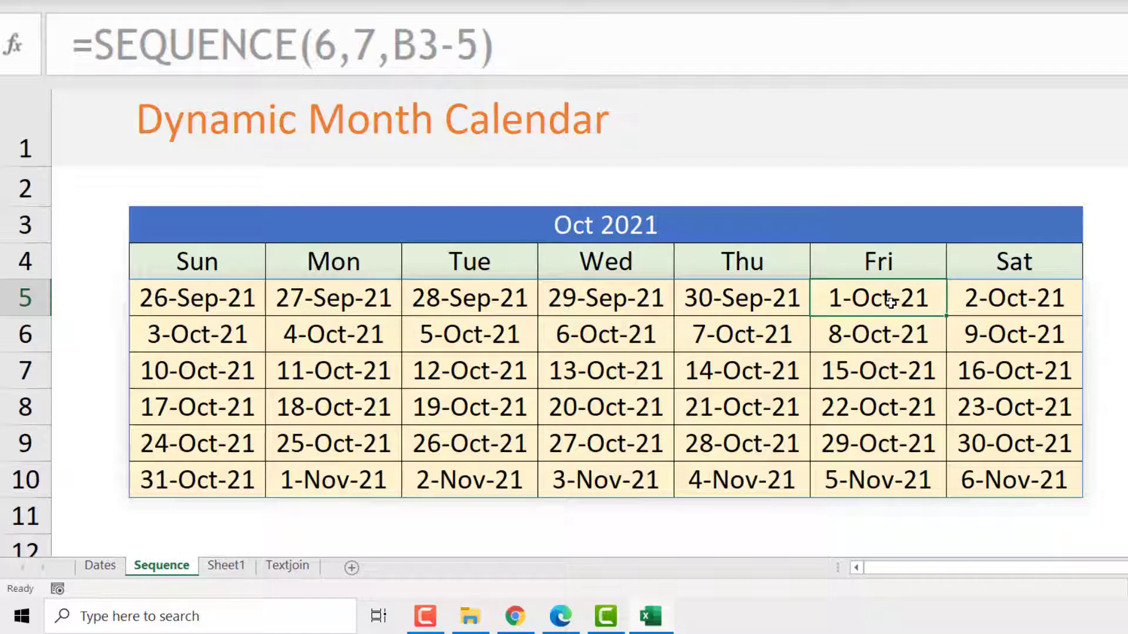
Replace the fixed offset 5 in B5's formula with a CHOOSE(WEEKDAY(...)) expression.
key(F2)
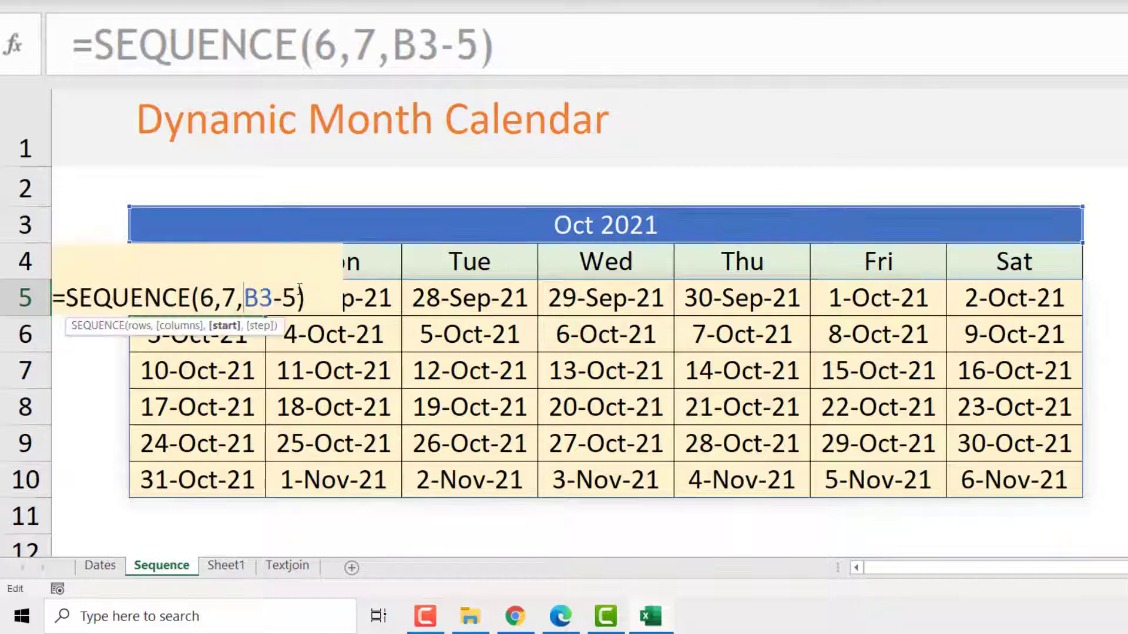
key(Left)
key(shift+Left)
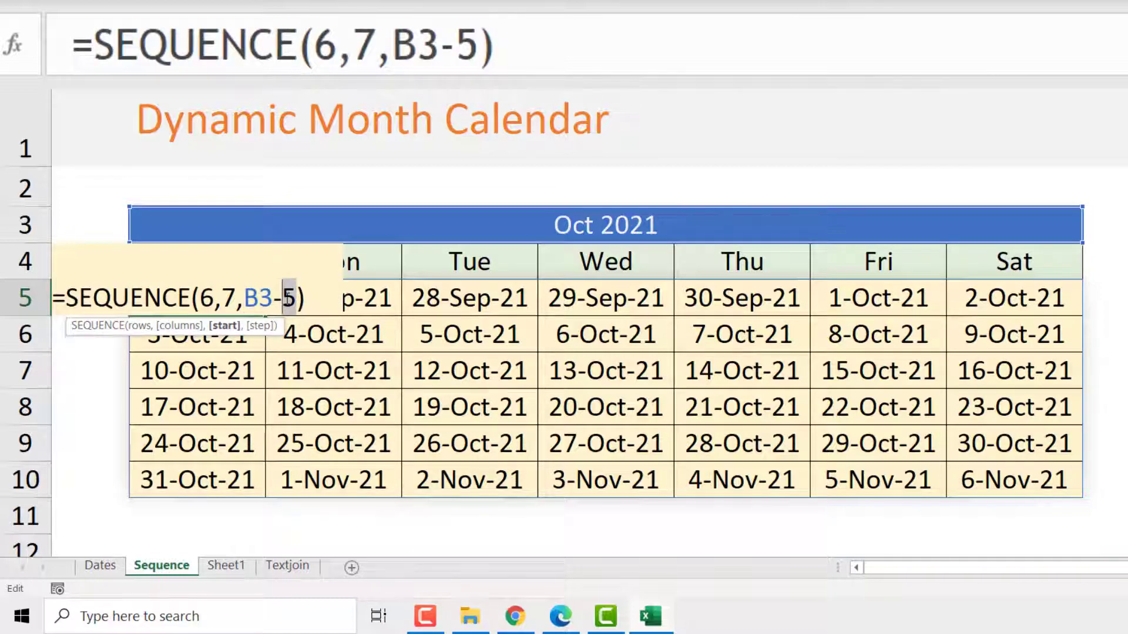
text(choo)
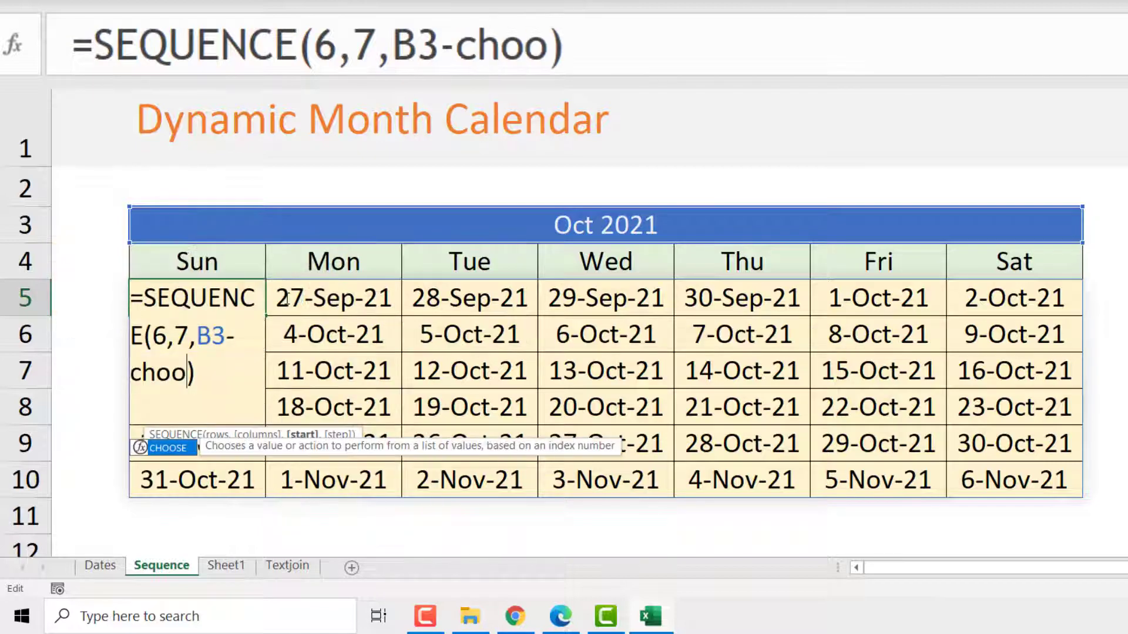
key(Tab)
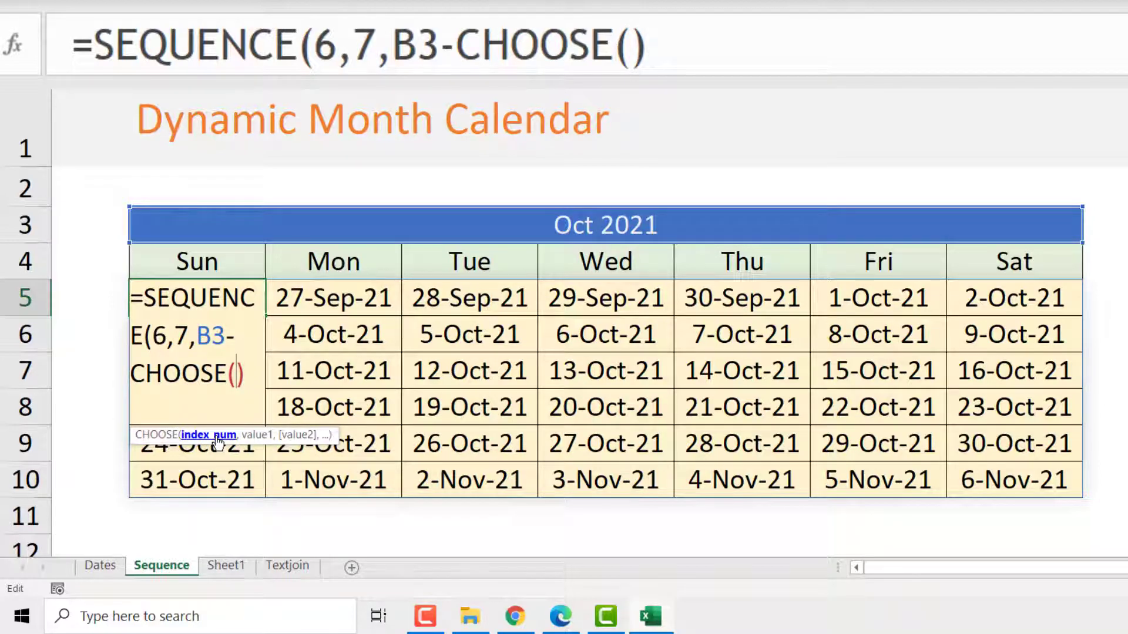
text(week)
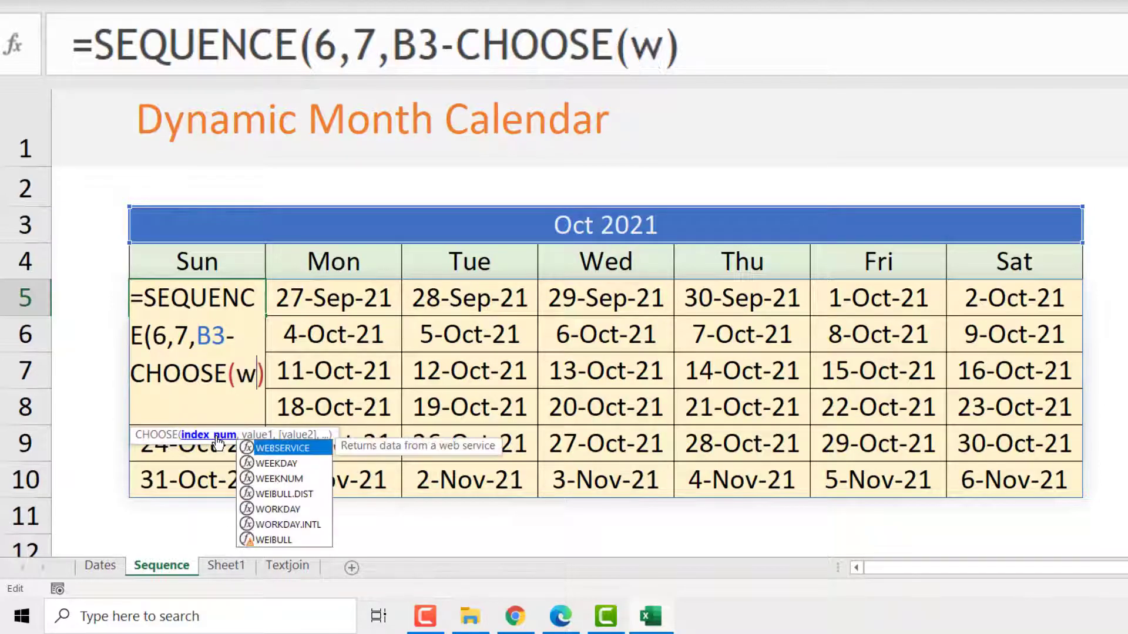
key(Tab)
Complete it as CHOOSE(WEEKDAY(B3),0,1,2,3,4,5,6), confirm 1-Oct-21 stays under Fri, and select B5:H10.
text(B3)
key(Right)
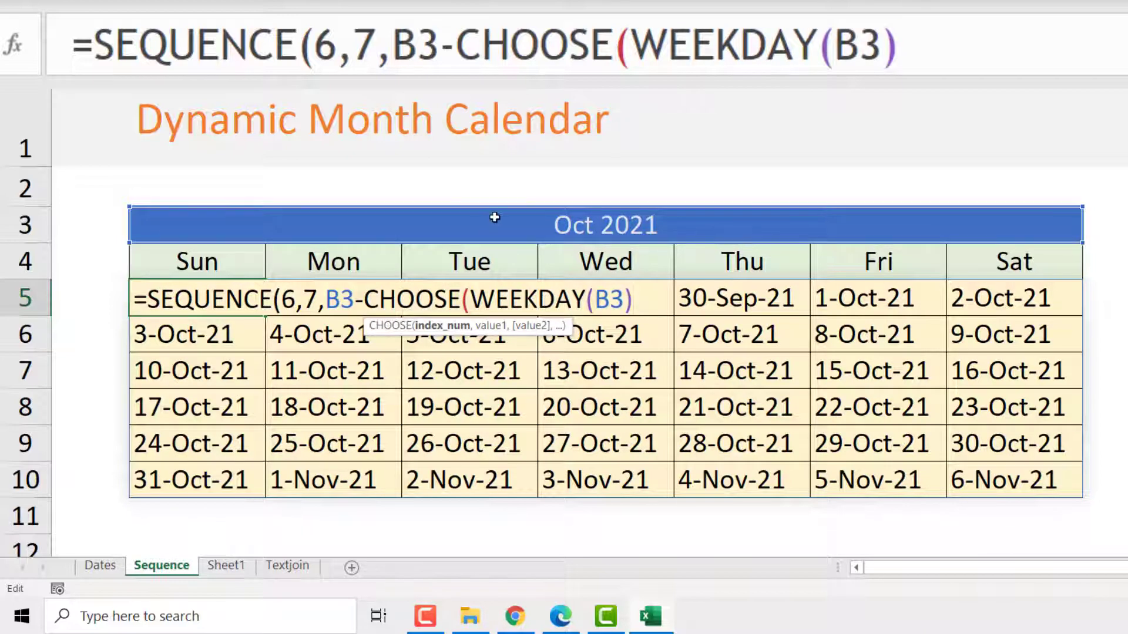
key(alt+Return)
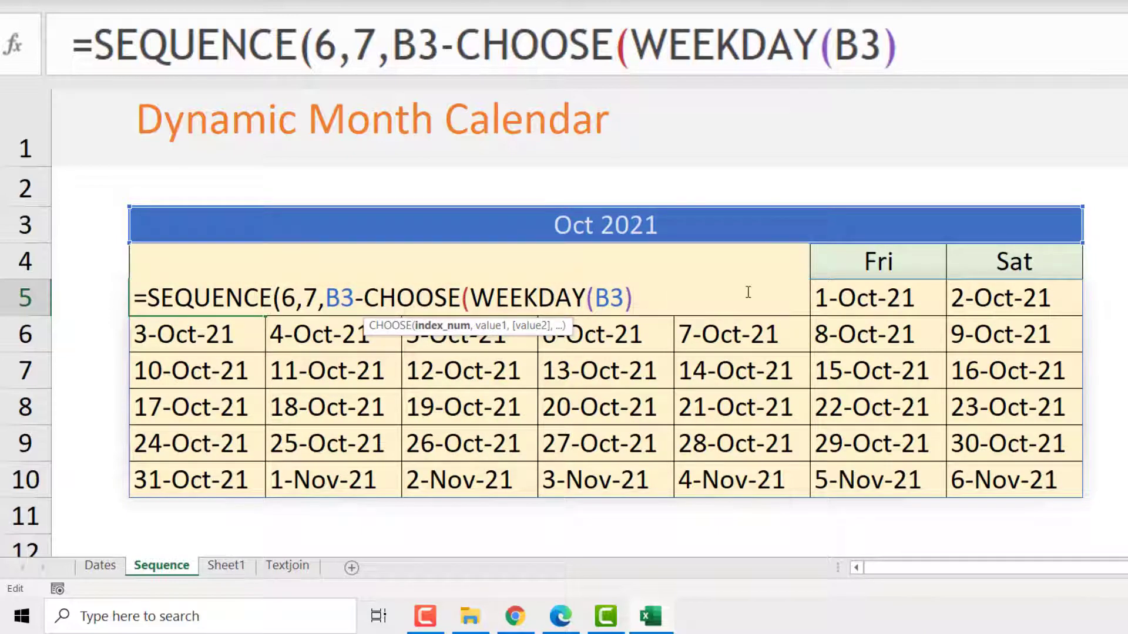
text(,)
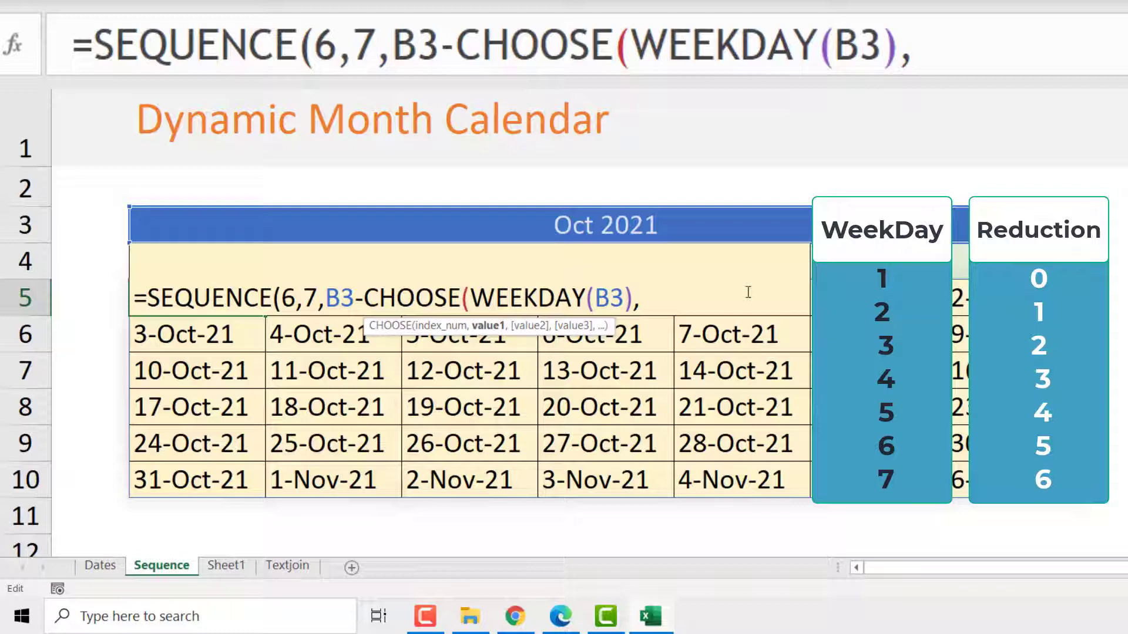
text(0,1)
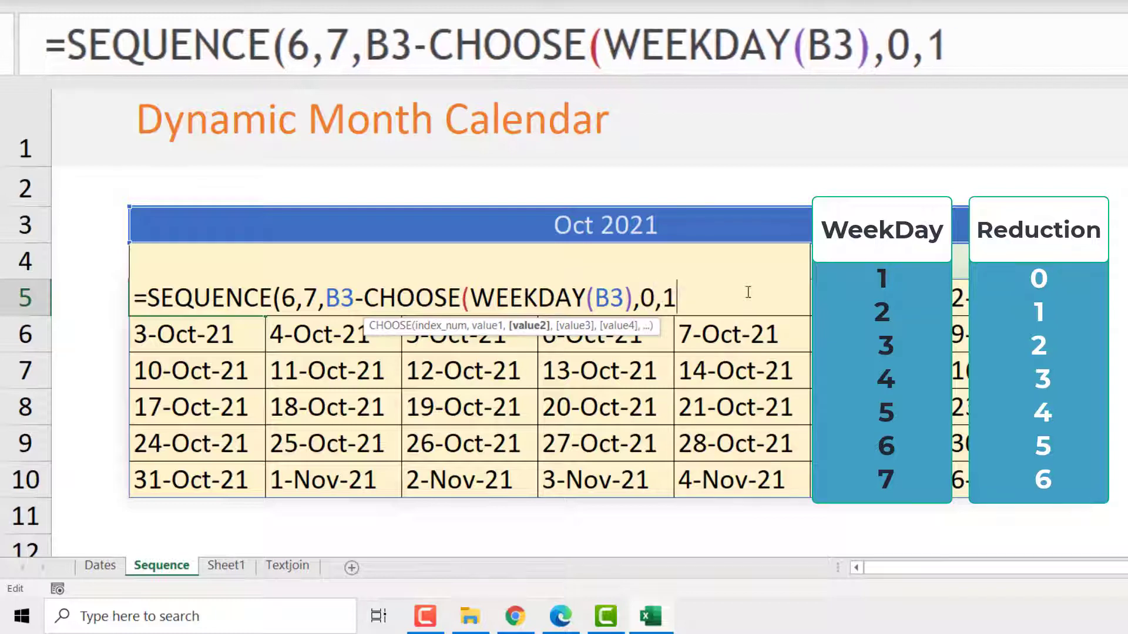
text(,2,3)
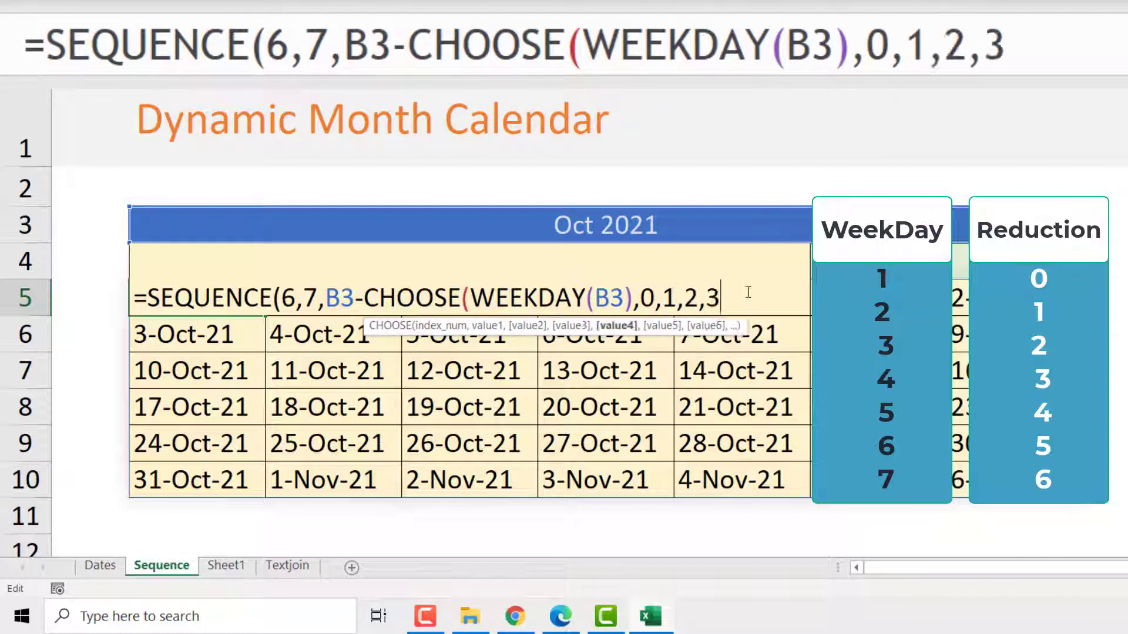
text(,4,5,6)
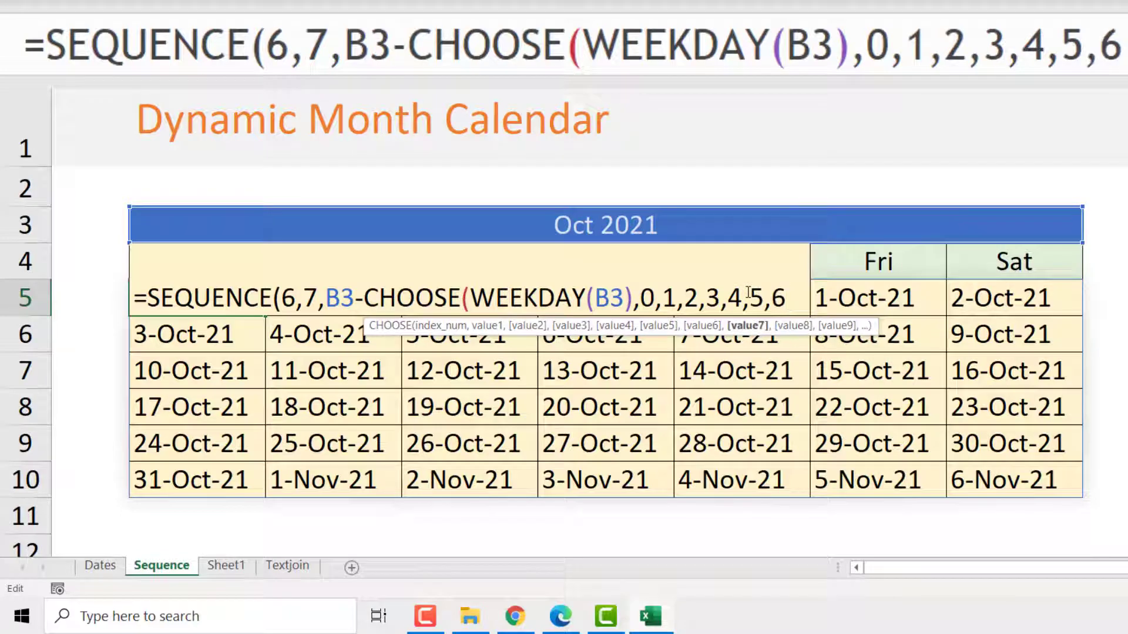
text()))
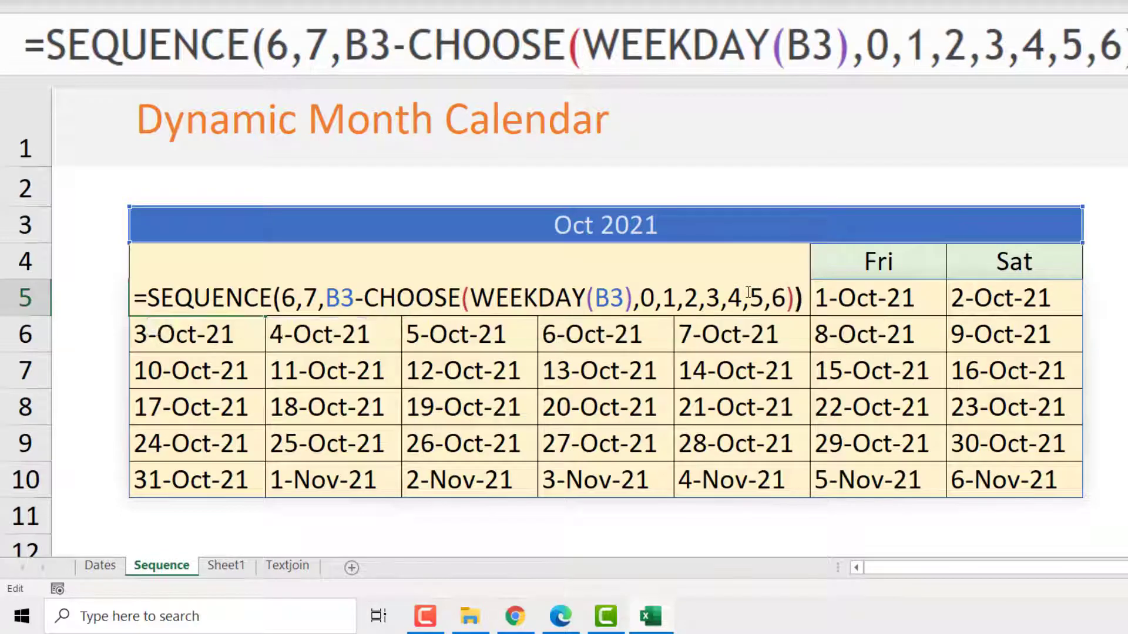
key(Return)
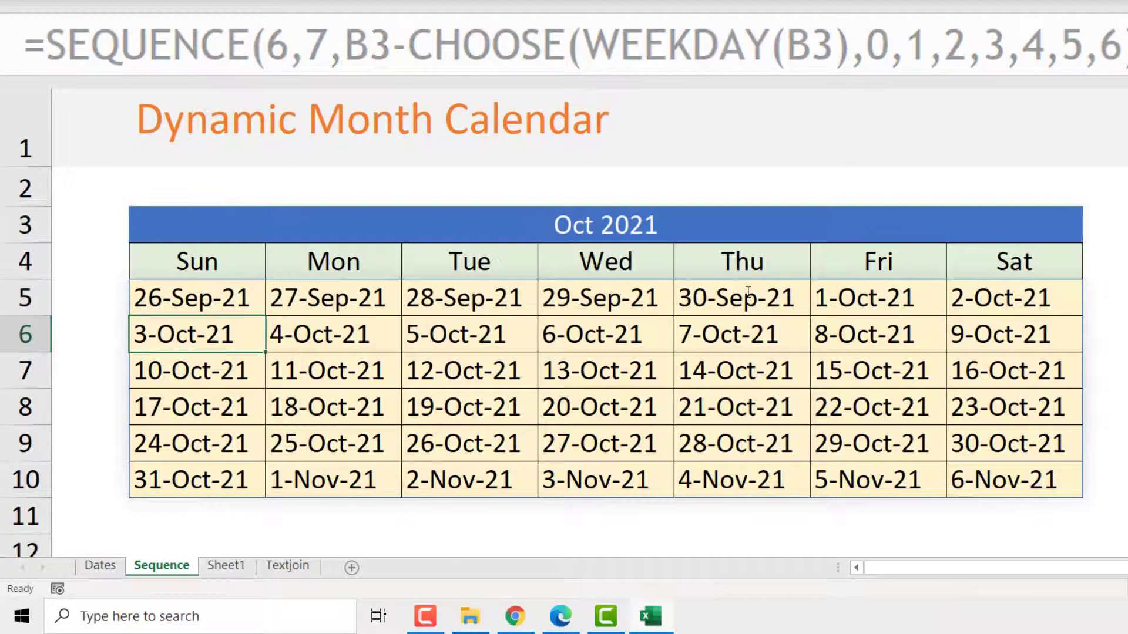
click(864, 301)
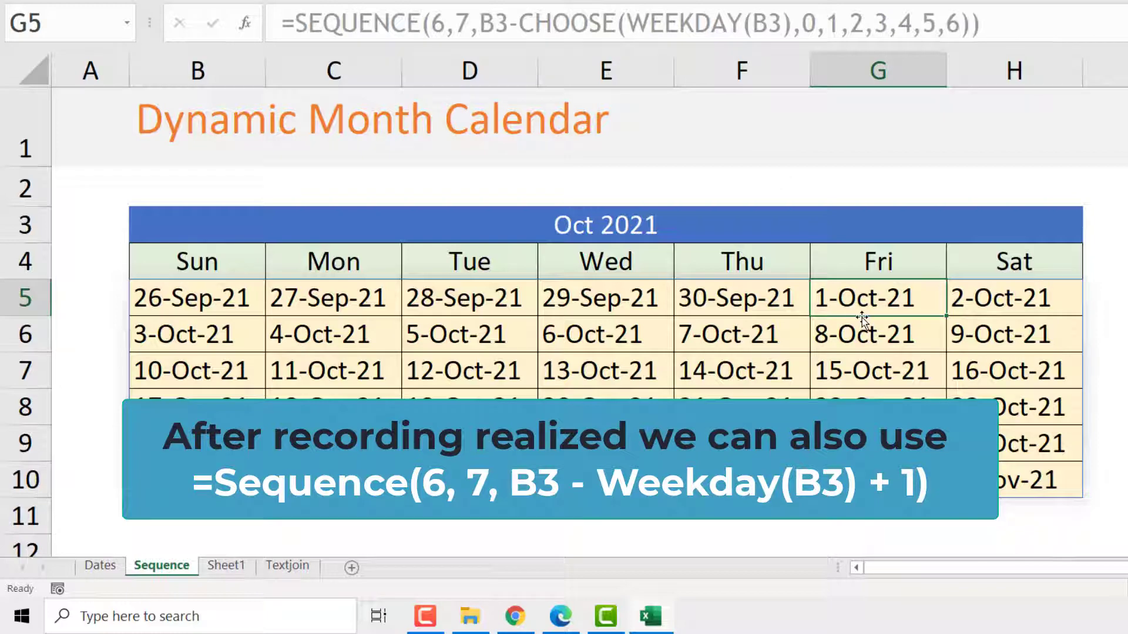
drag(222, 295, 1010, 481)
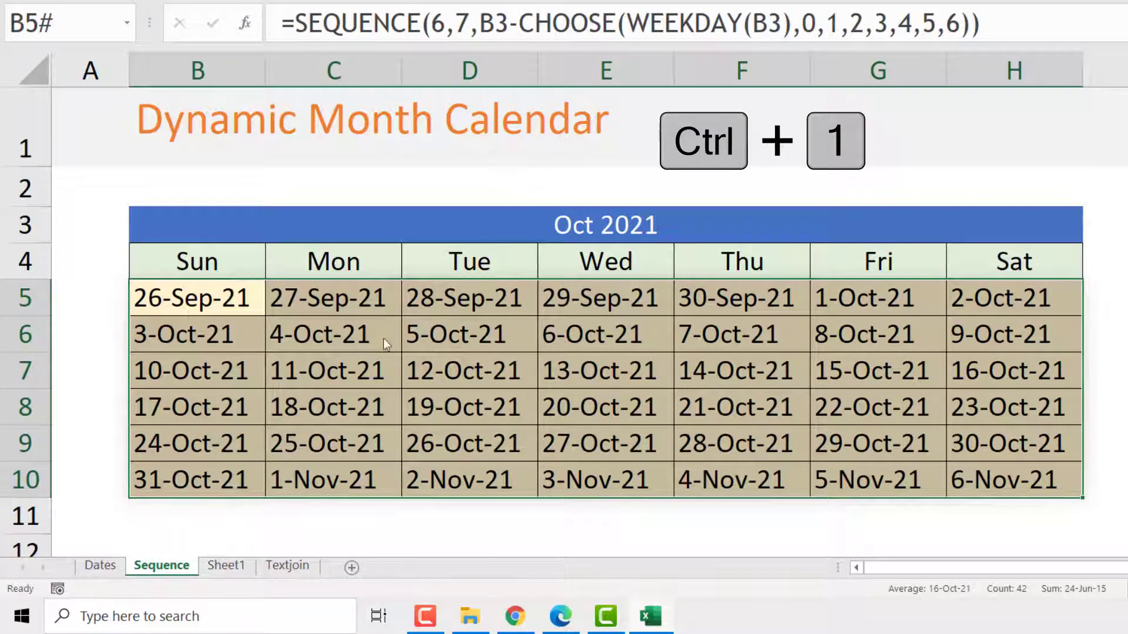
Apply the custom format code D so the grid shows only day numbers.
key(ctrl+1)
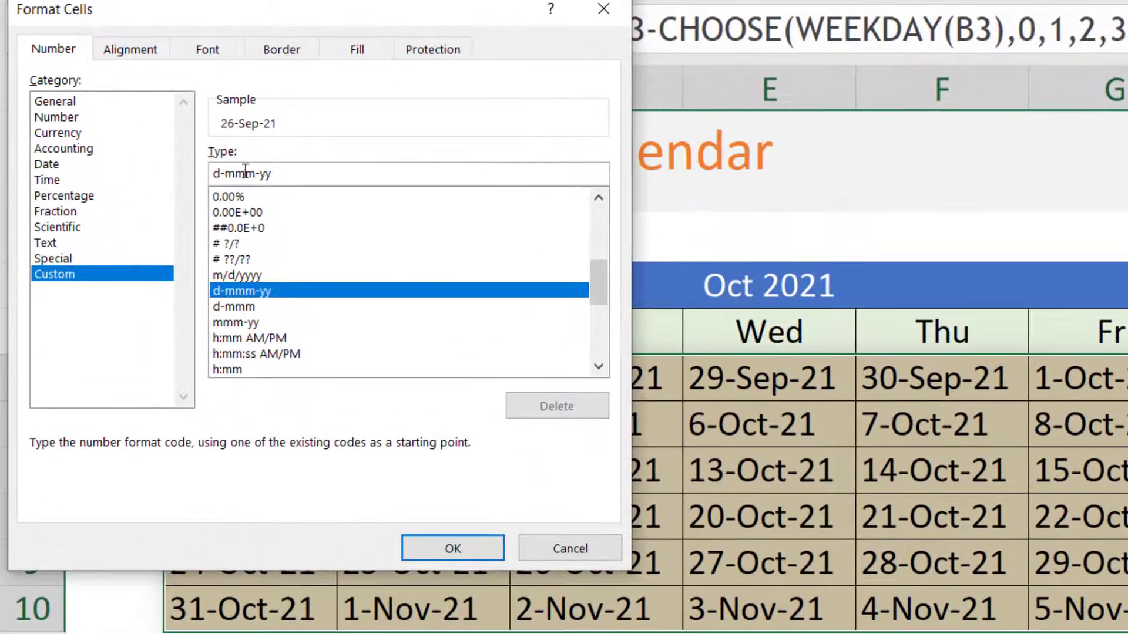
triple_click(245, 172)
text(D)
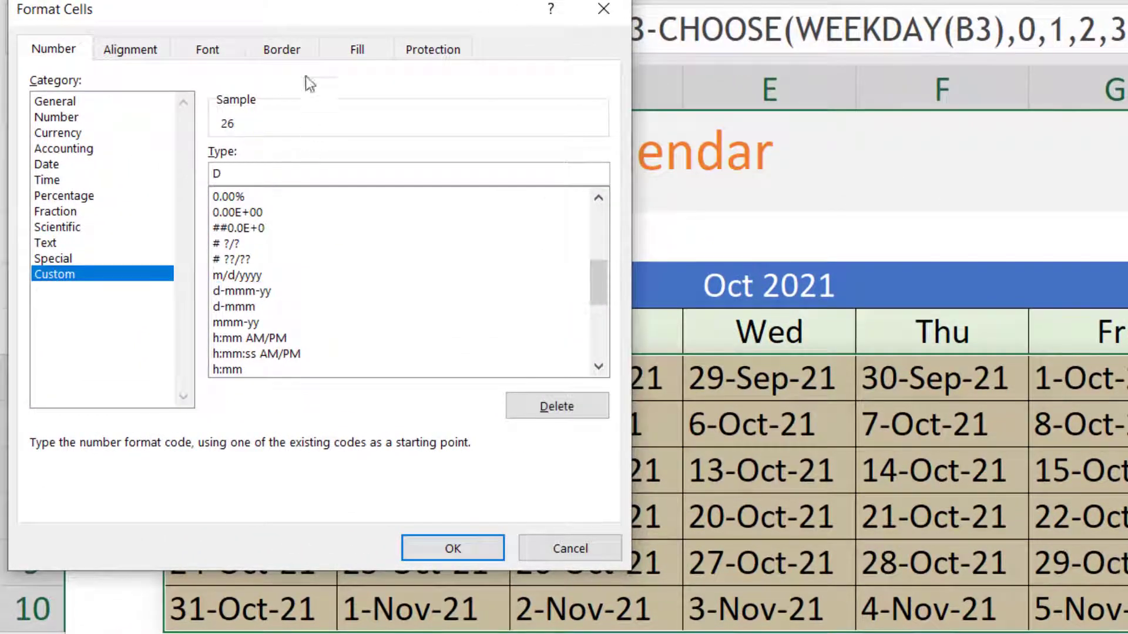
drag(307, 5, 919, 44)
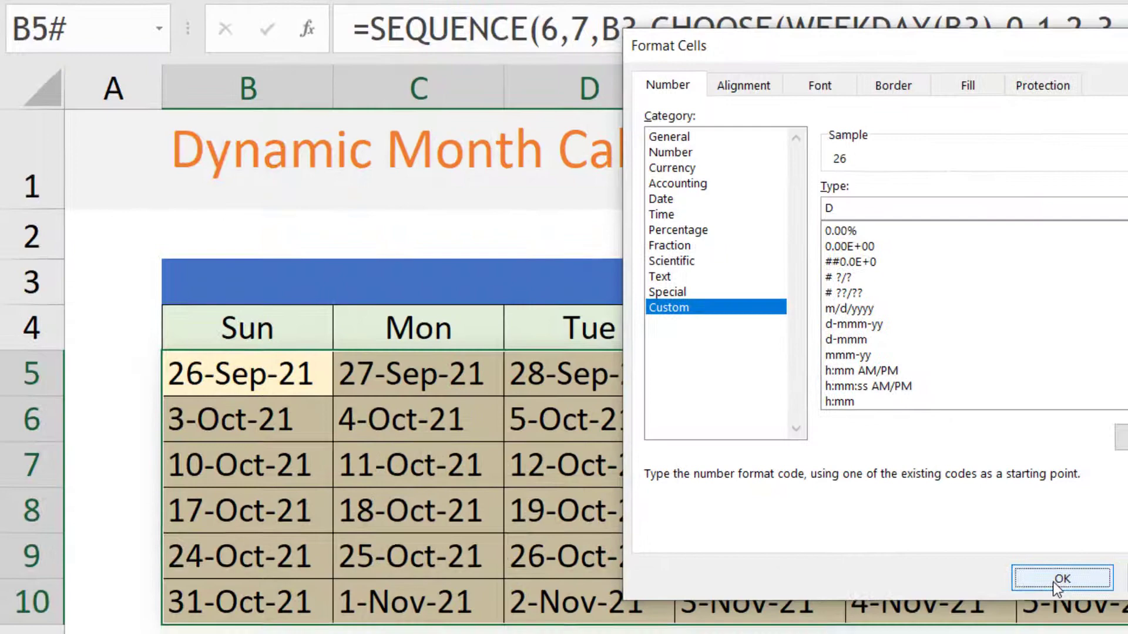
click(1053, 581)
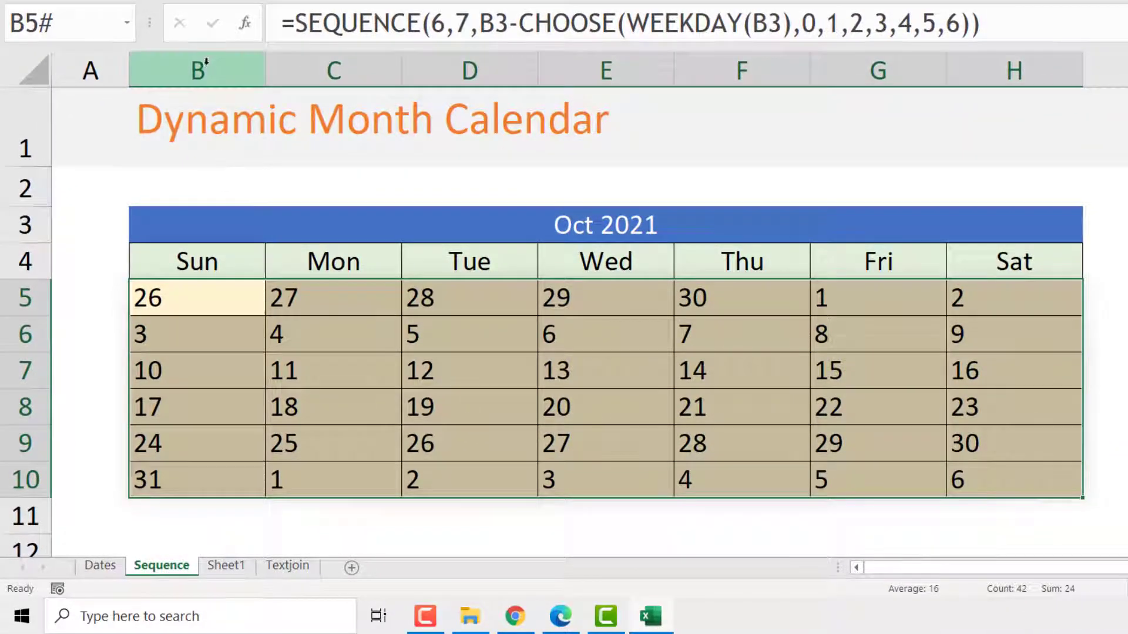
Select columns B to H, then reselect the date grid B5:H10.
drag(223, 121, 1019, 70)
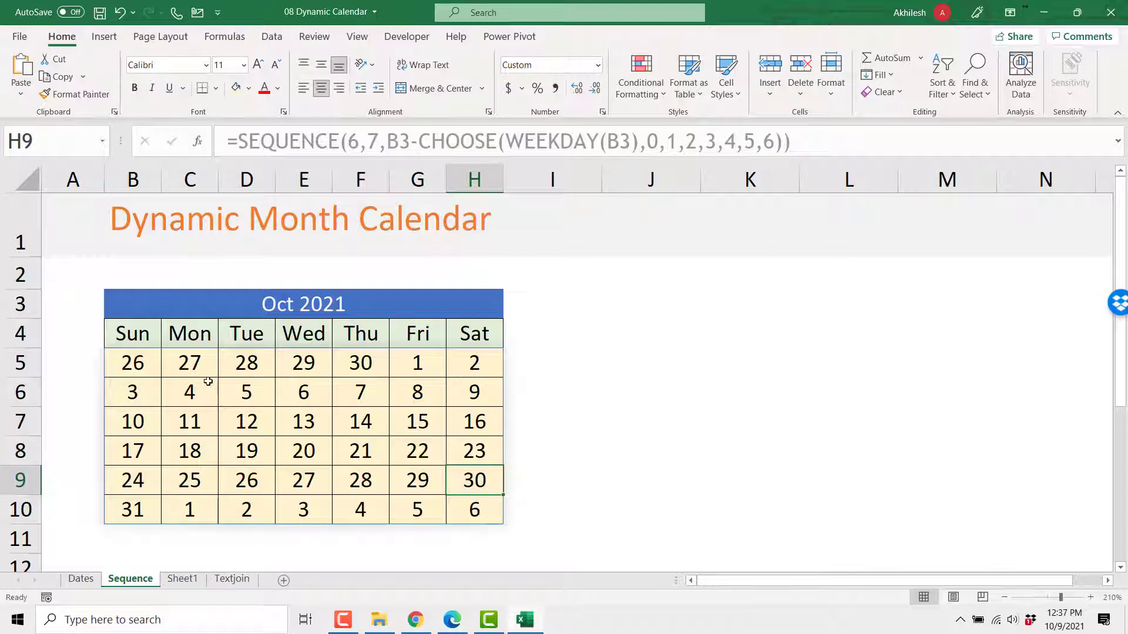
drag(147, 364, 453, 506)
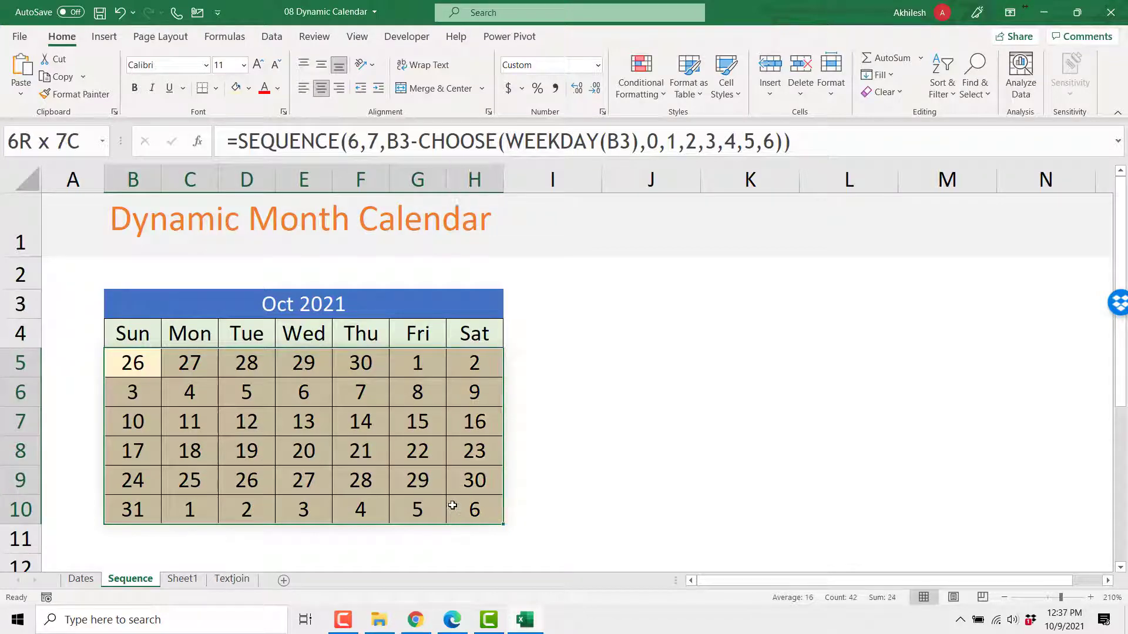
click(418, 480)
drag(141, 365, 463, 498)
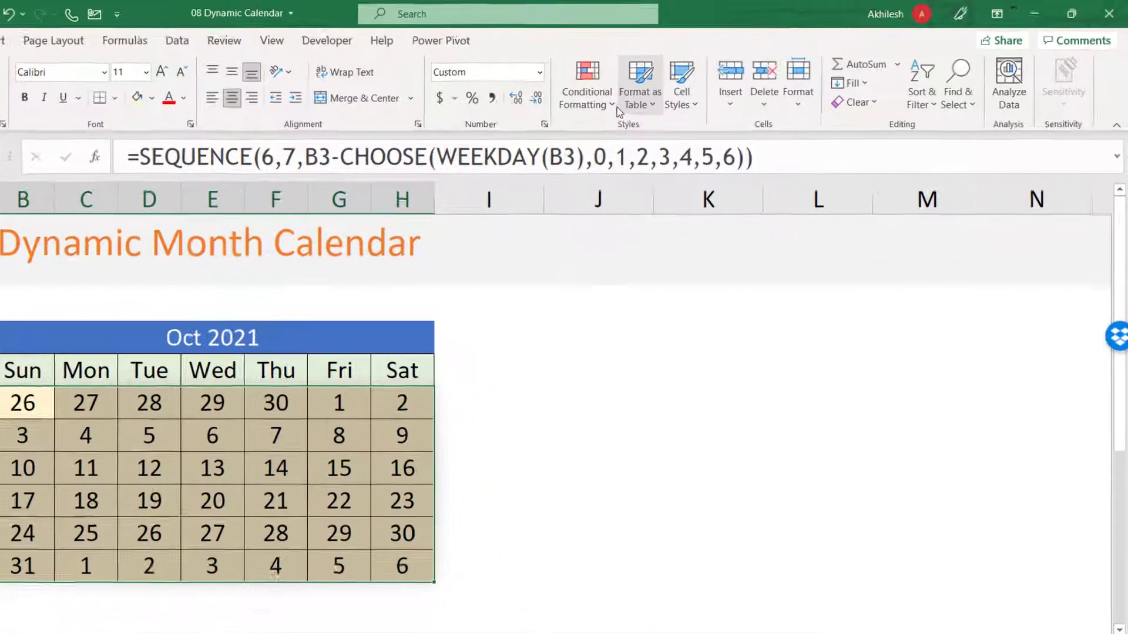
Create a formula-based conditional formatting rule =MONTH(B5)<>MONTH($B$3).
click(611, 105)
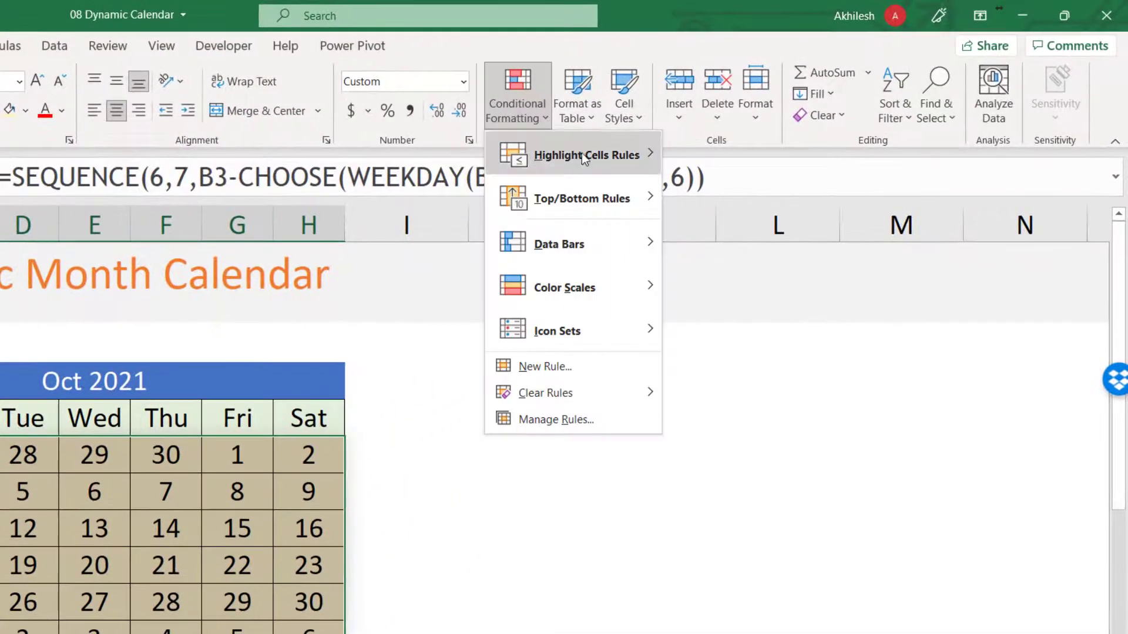
click(625, 366)
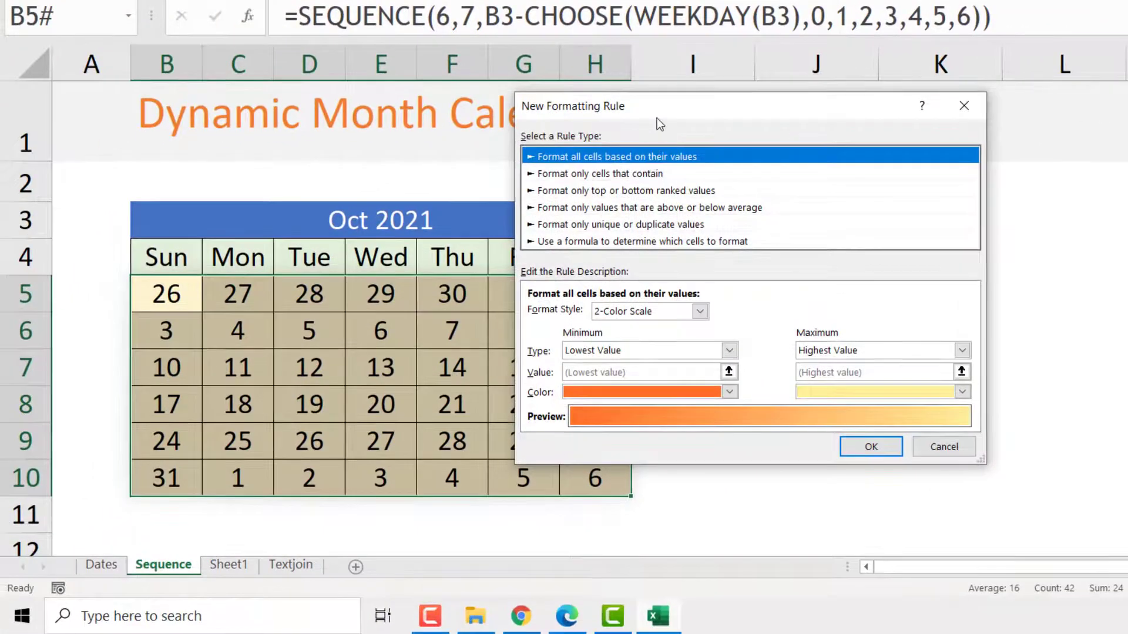
drag(658, 121, 360, 35)
click(348, 157)
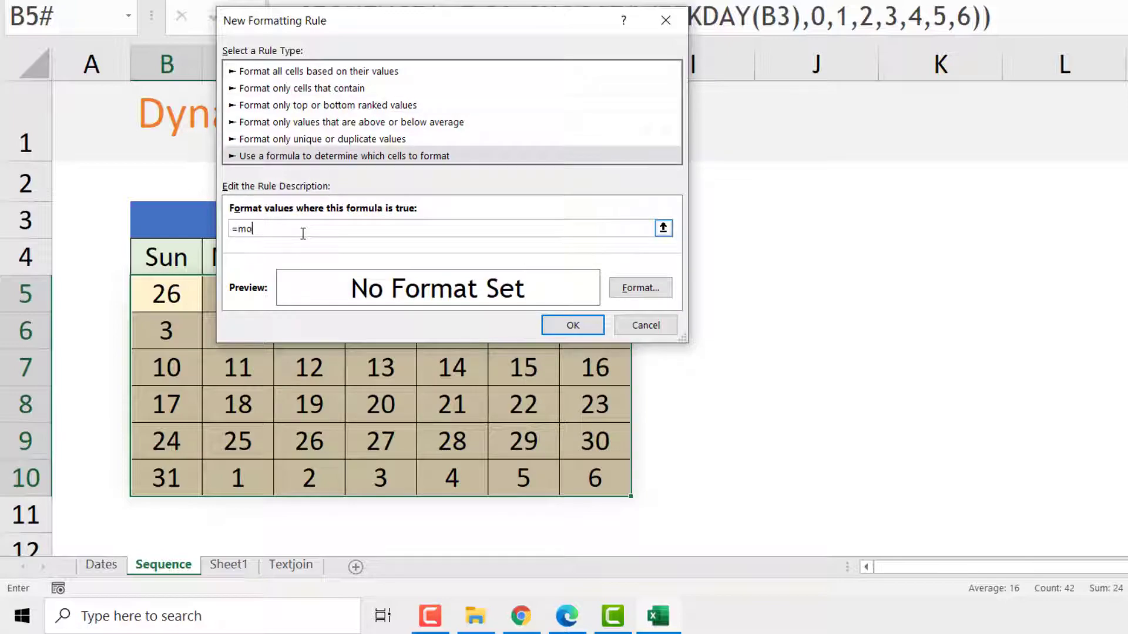
text(=month()
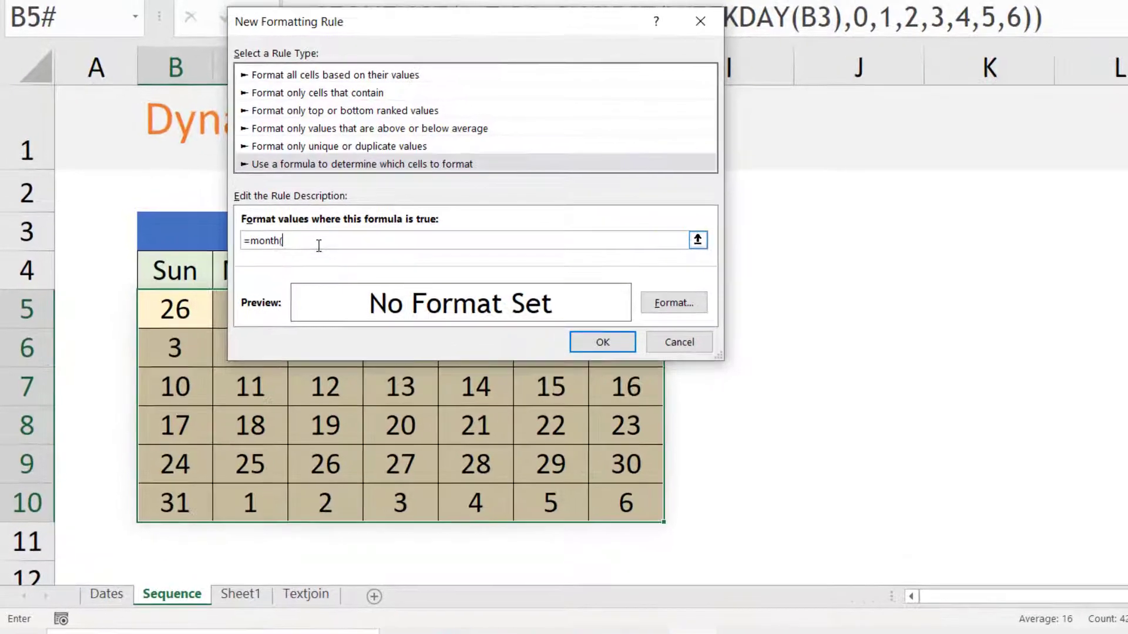
click(186, 286)
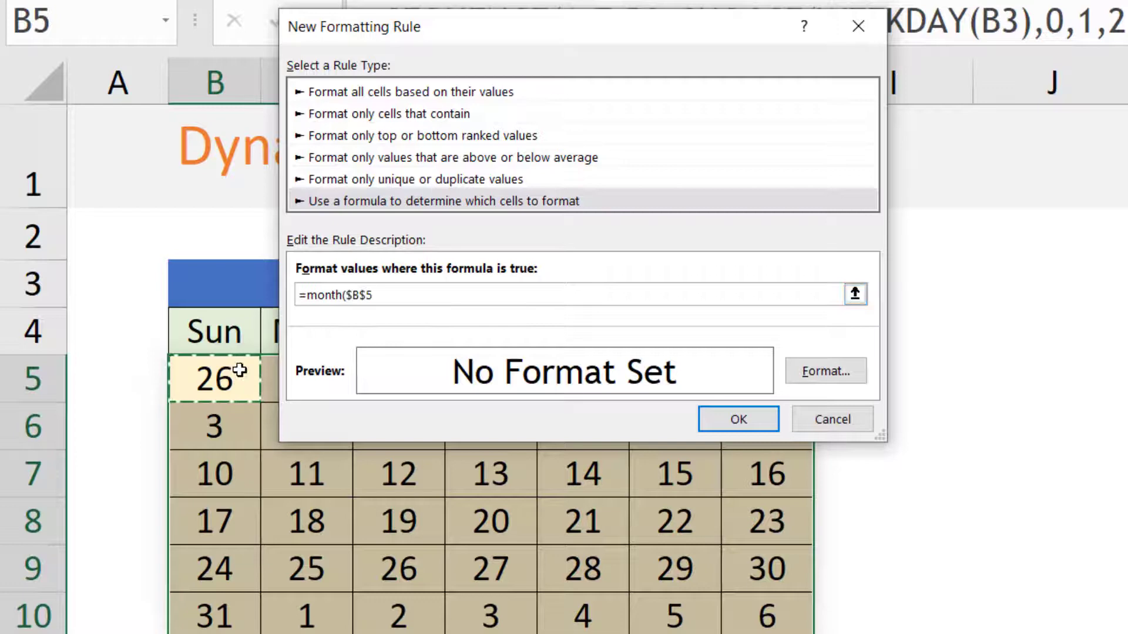
key(F4)
key(F4)
key(F4)
text())
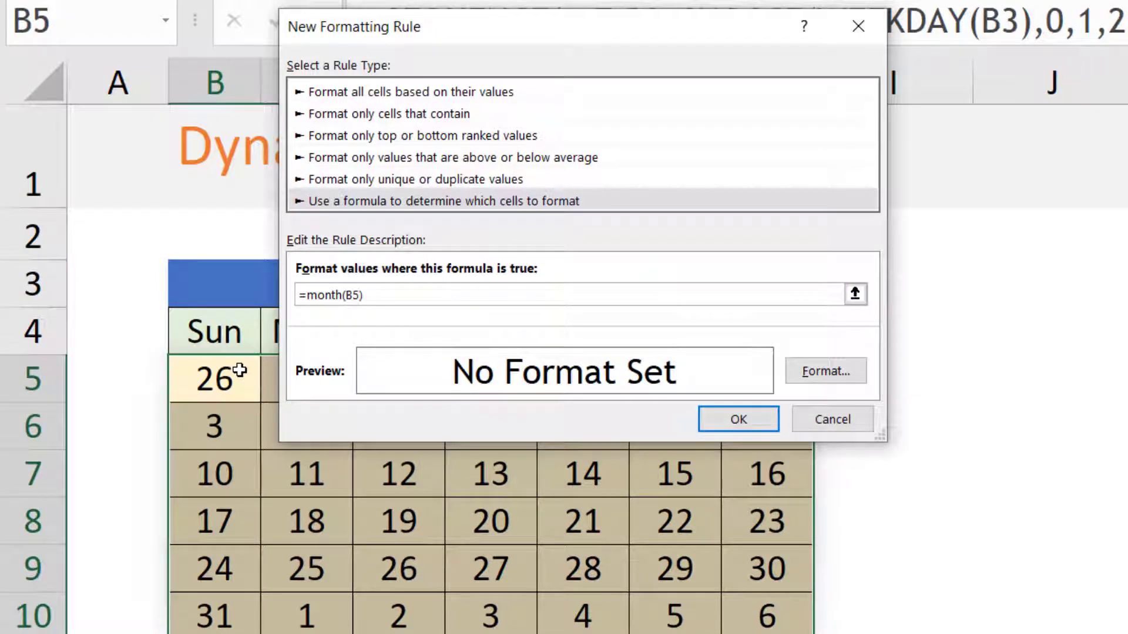
text(<>month()
drag(382, 32, 620, 117)
click(363, 279)
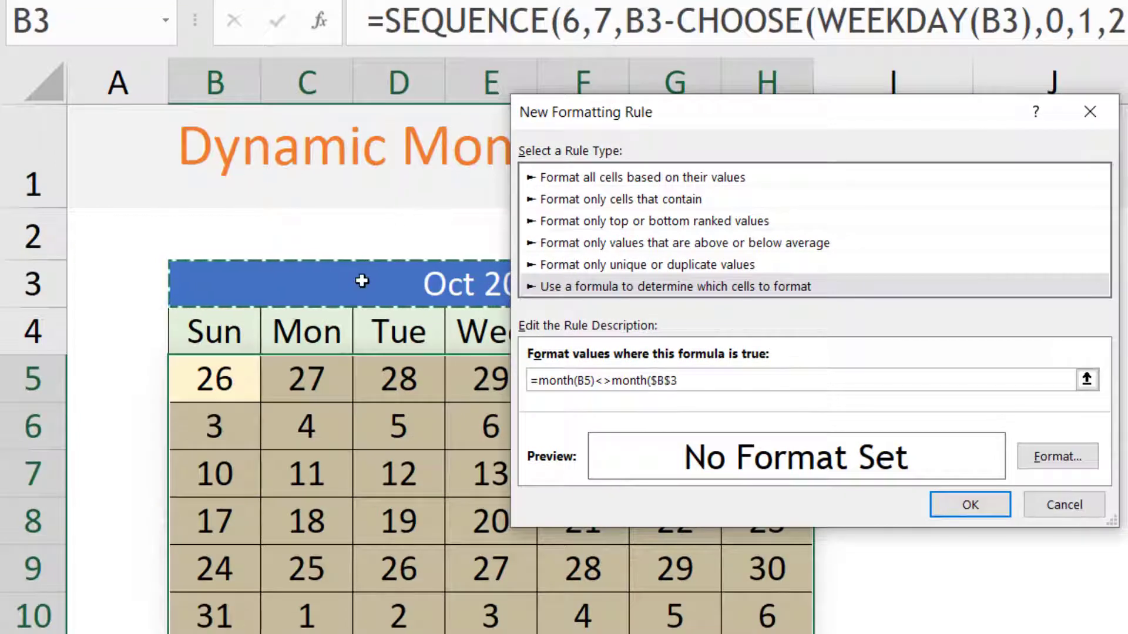
text())
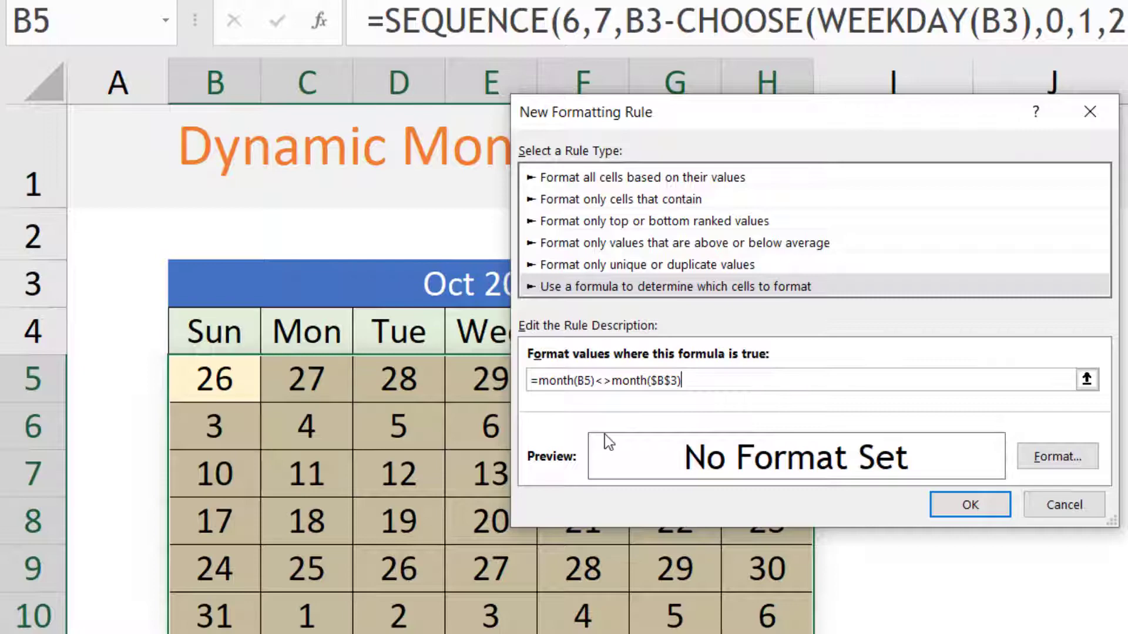
Give the rule a white fill and dark grey font, save it, and reselect B5:H10.
click(1056, 459)
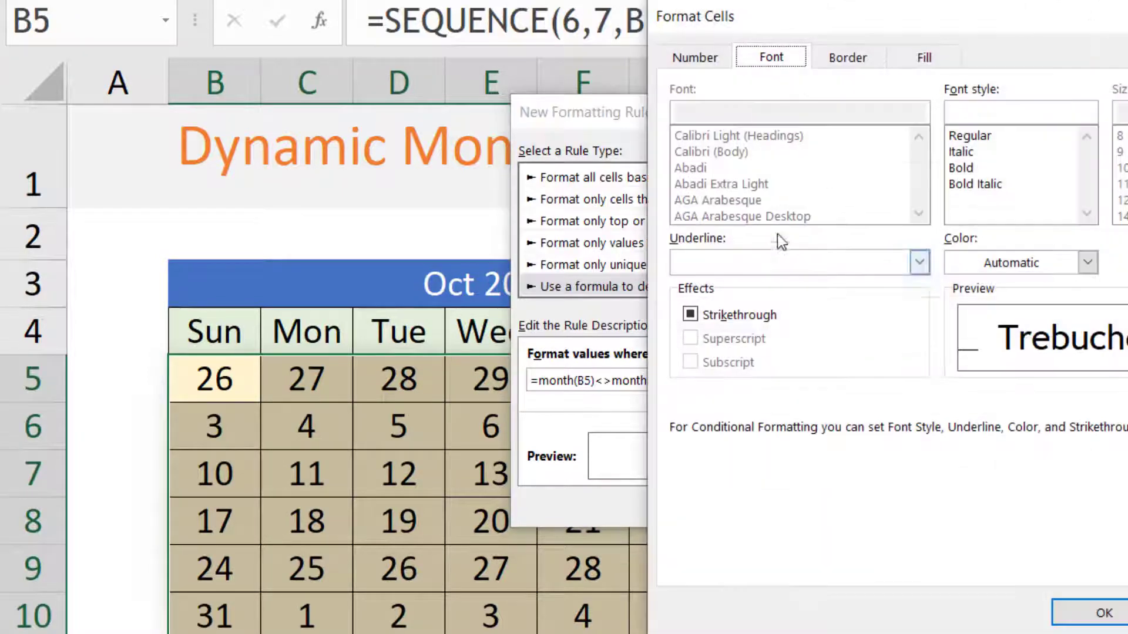
click(907, 61)
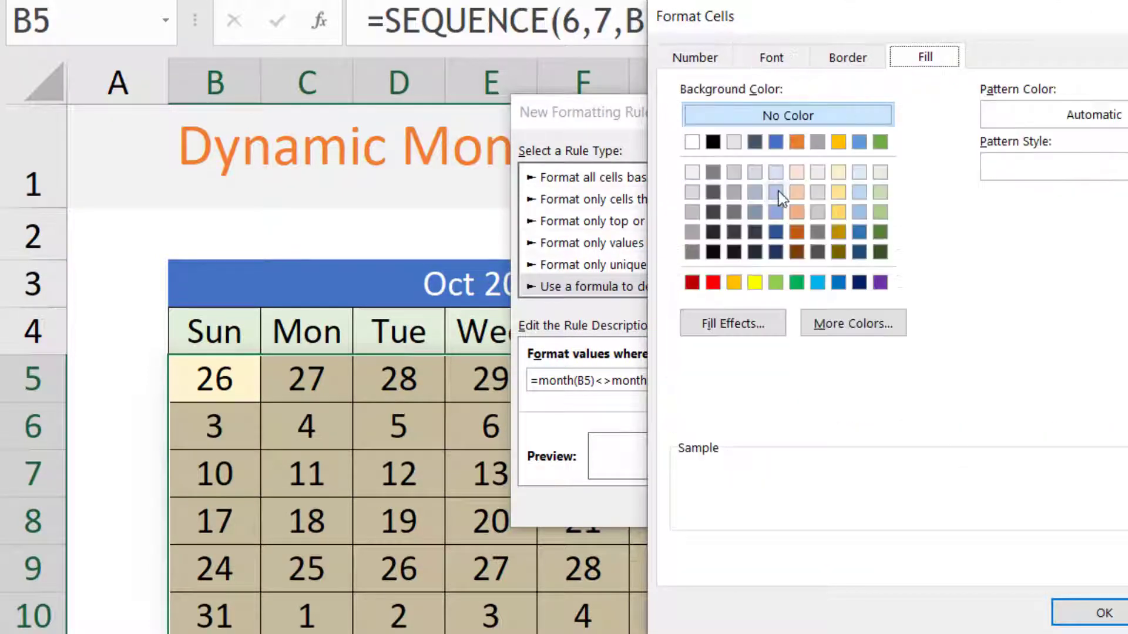
click(691, 171)
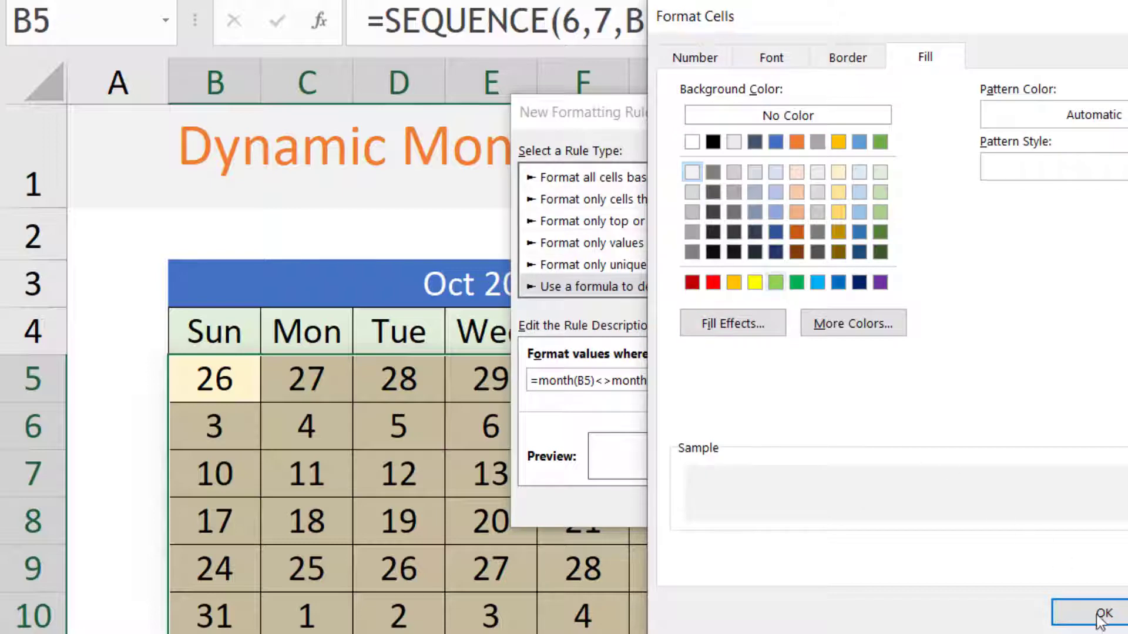
click(784, 58)
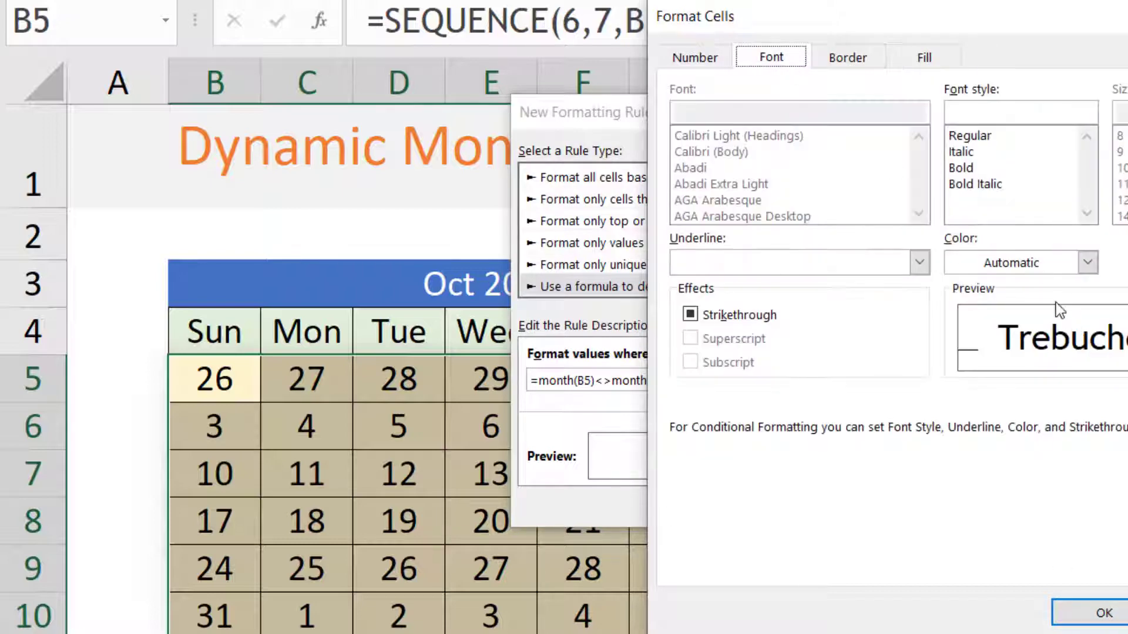
click(1039, 264)
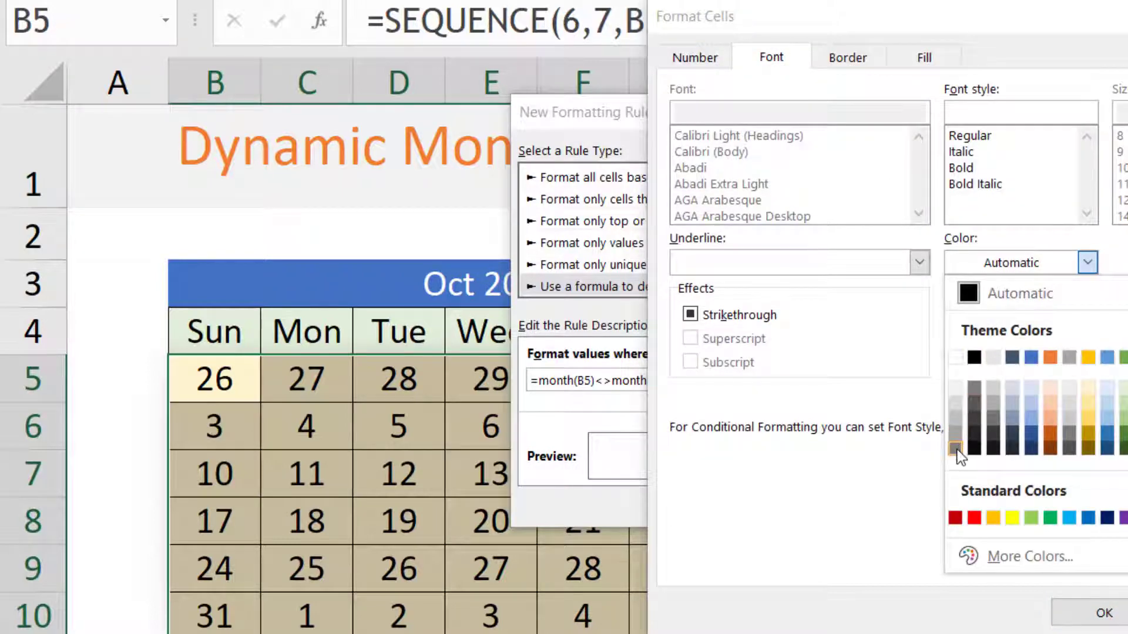
click(974, 402)
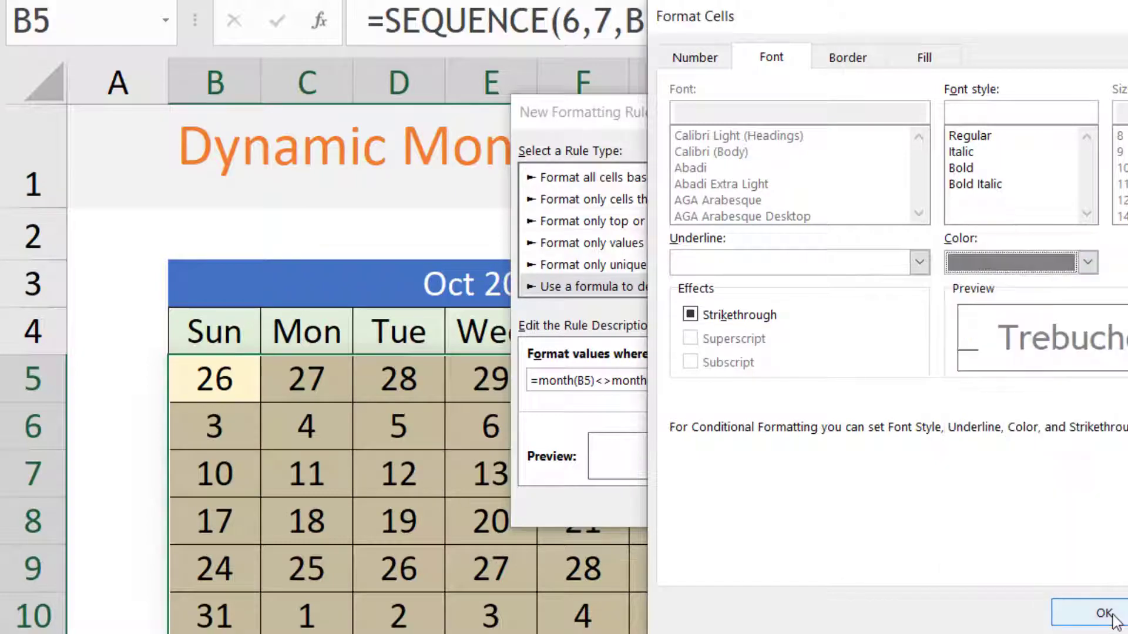
click(1104, 614)
click(976, 514)
click(774, 447)
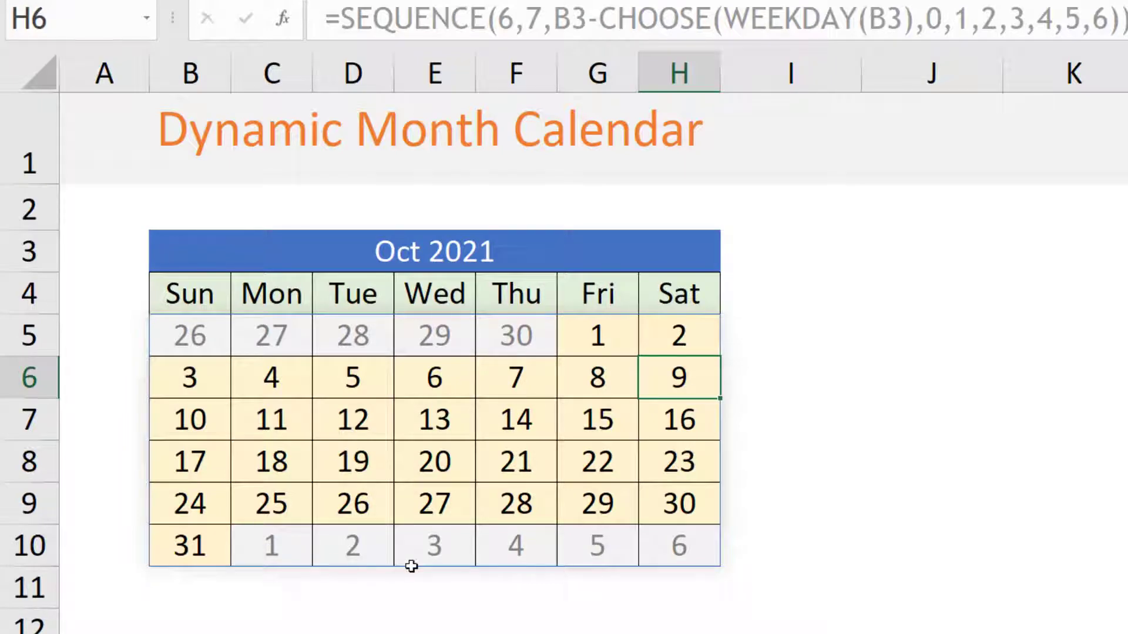
click(220, 348)
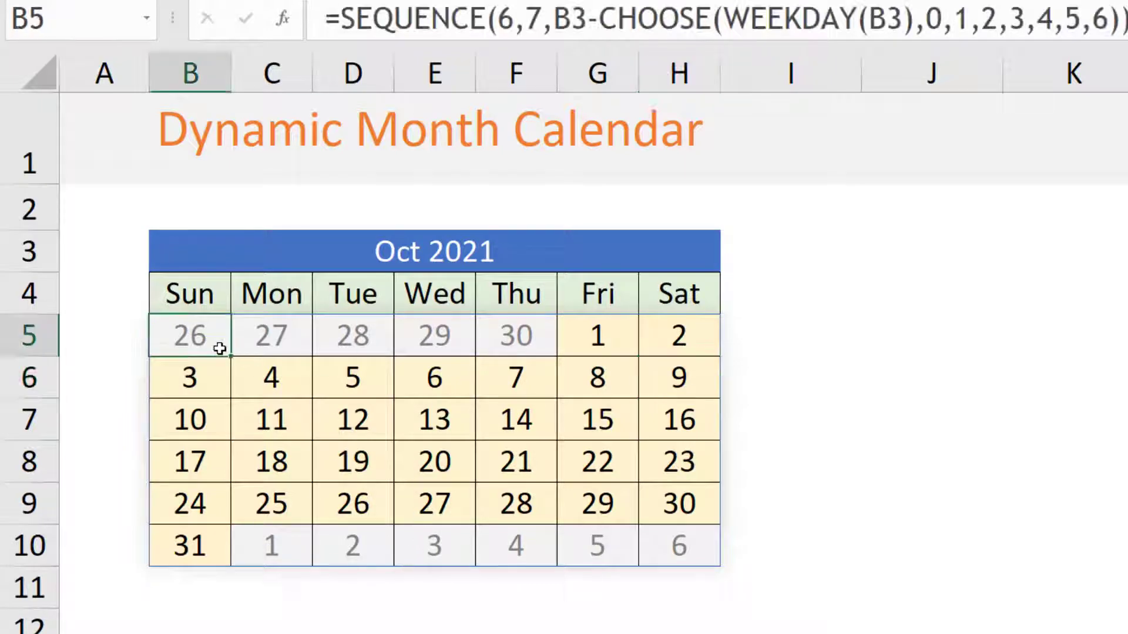
drag(220, 349, 672, 542)
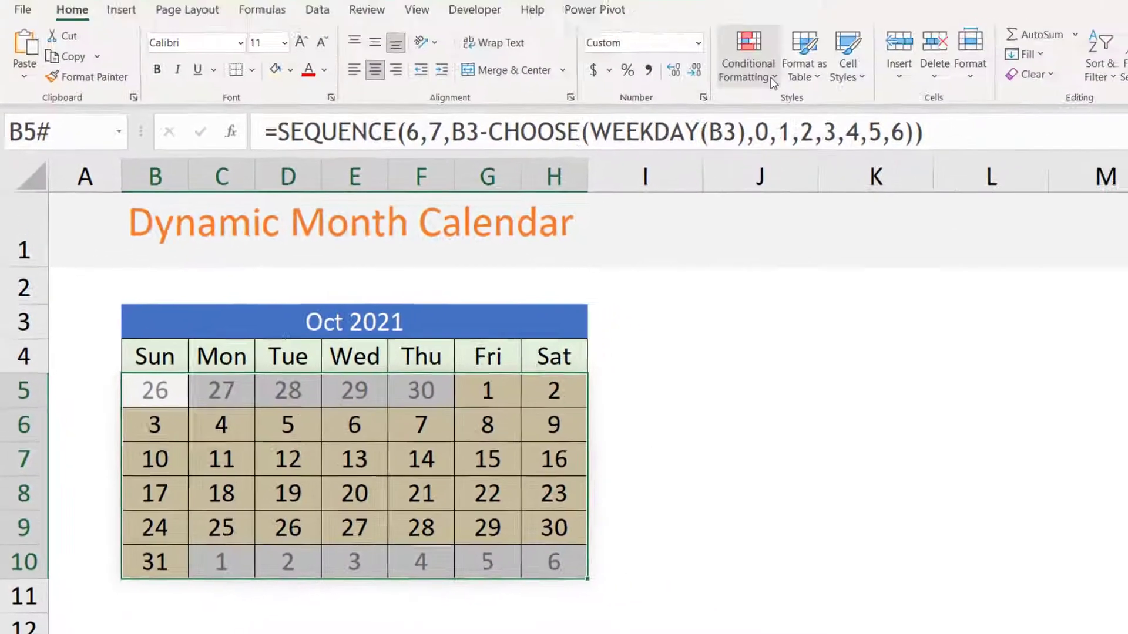
Add an A Date Occurring rule for Today using Green Fill with Dark Green Text.
click(732, 106)
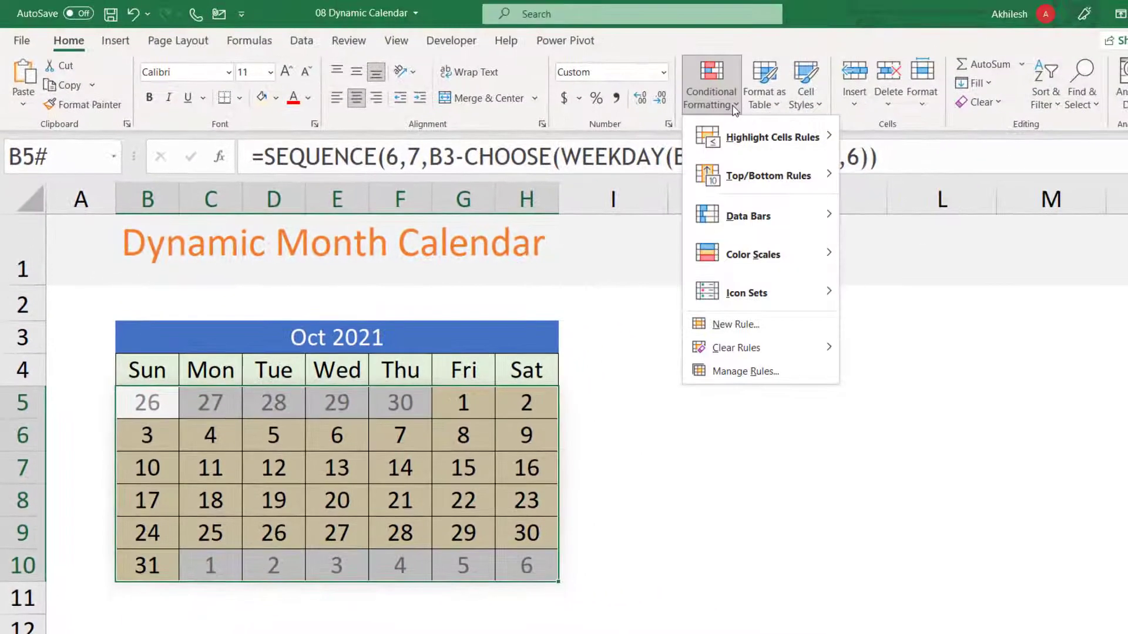
mouse_move(820, 138)
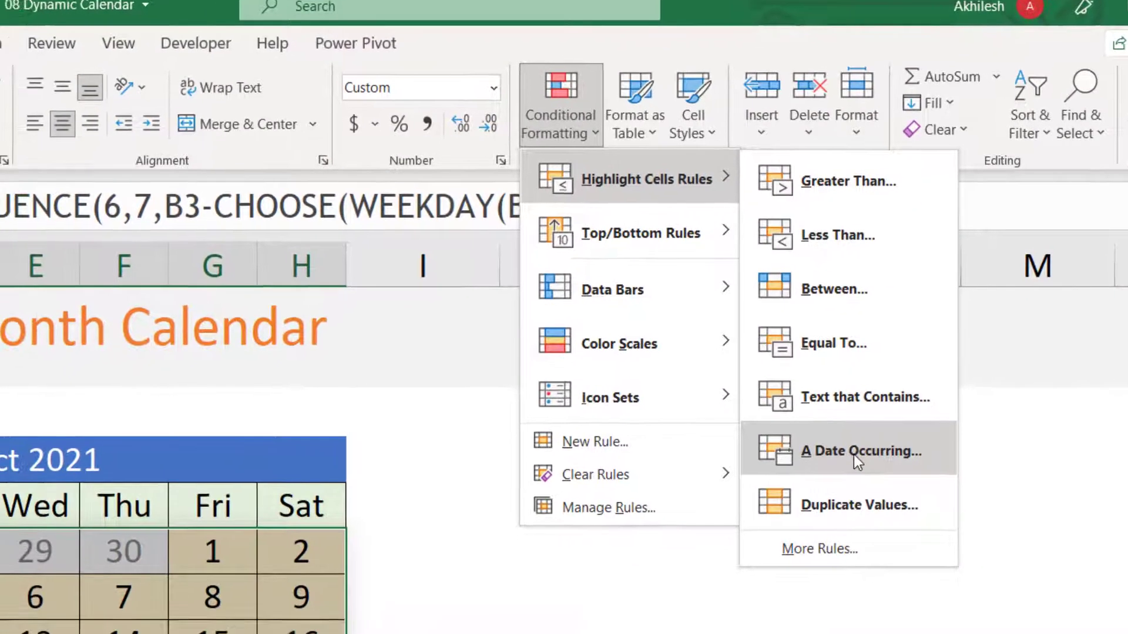
click(834, 472)
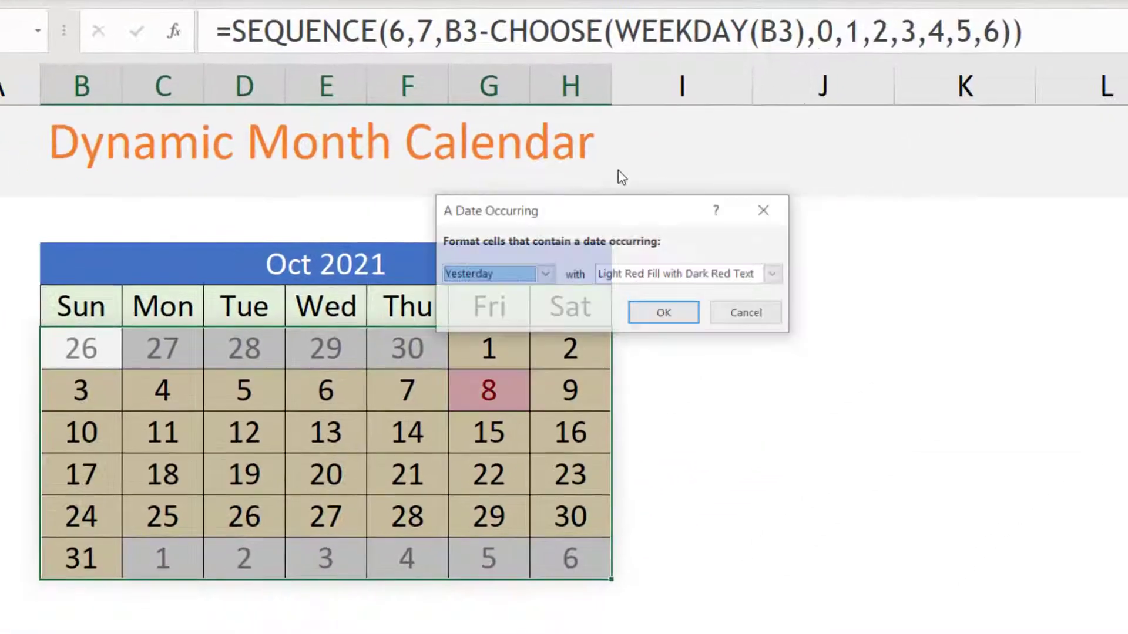
click(544, 274)
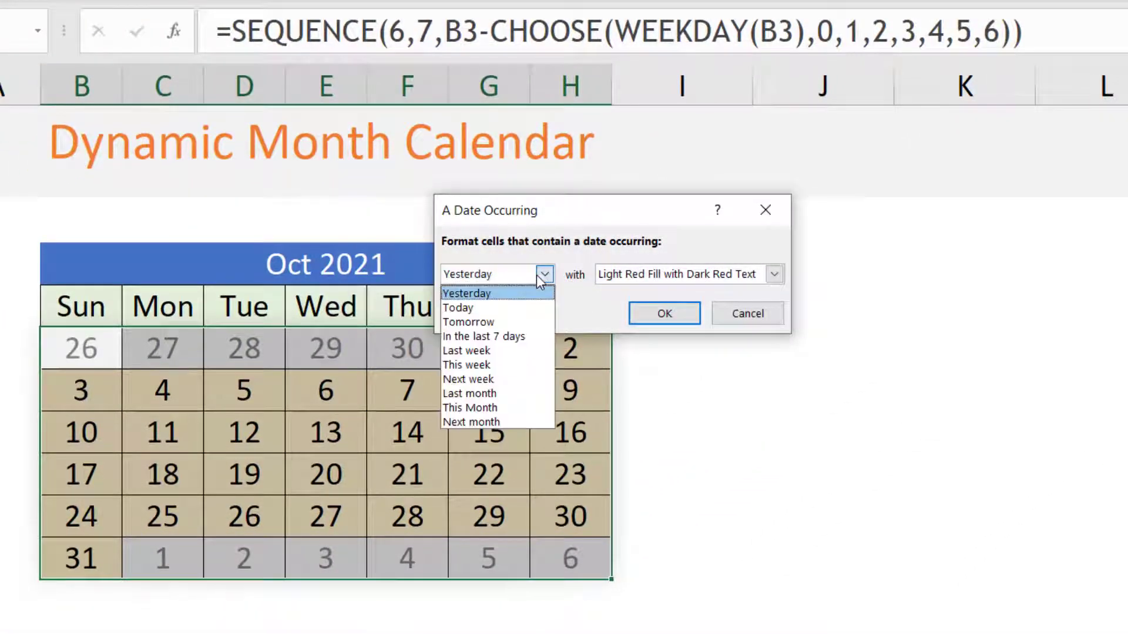
click(483, 307)
click(688, 276)
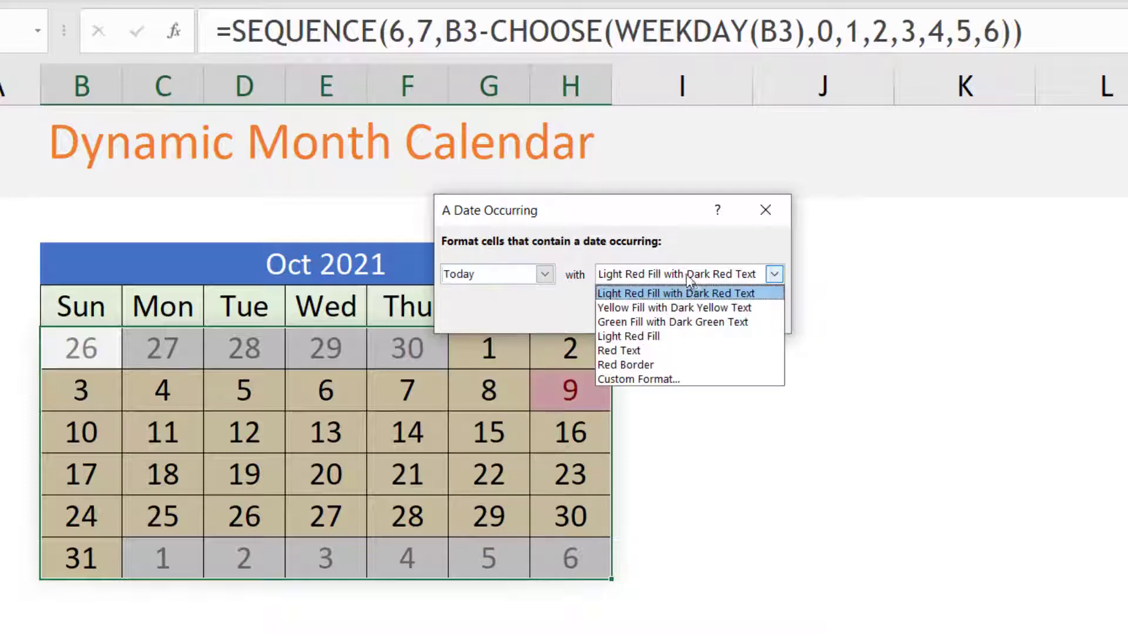
click(675, 322)
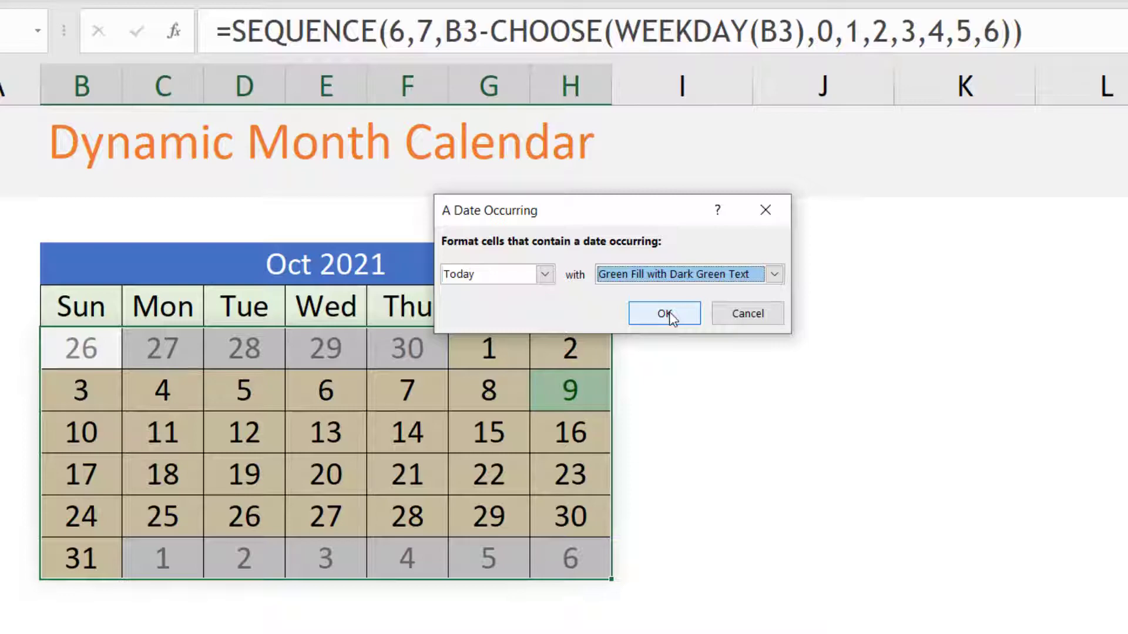
click(664, 313)
click(605, 448)
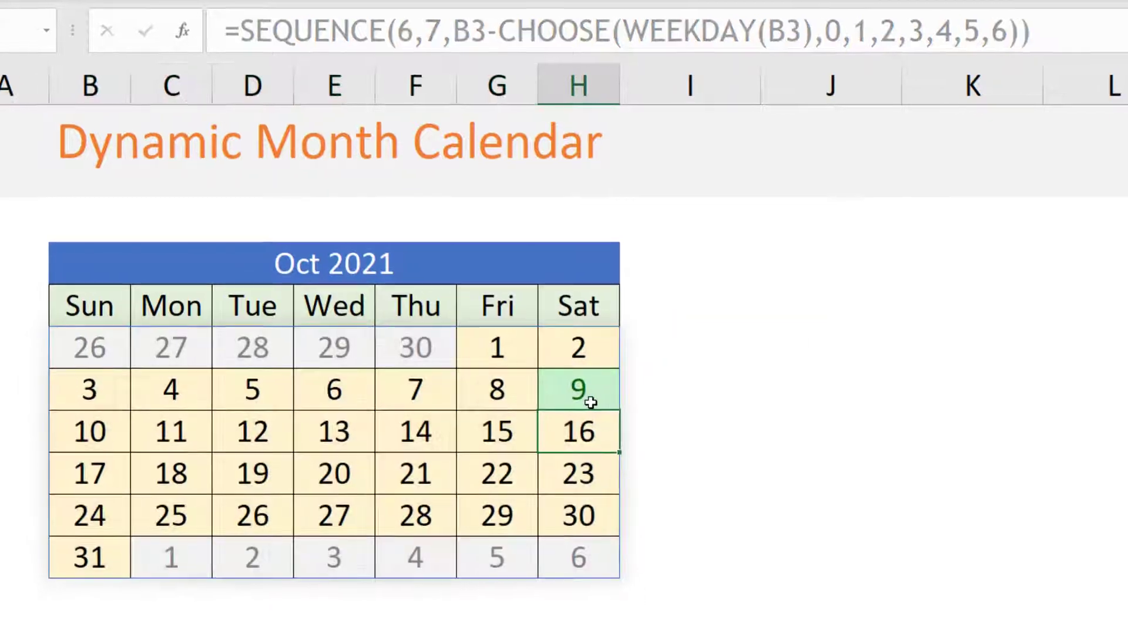
click(379, 268)
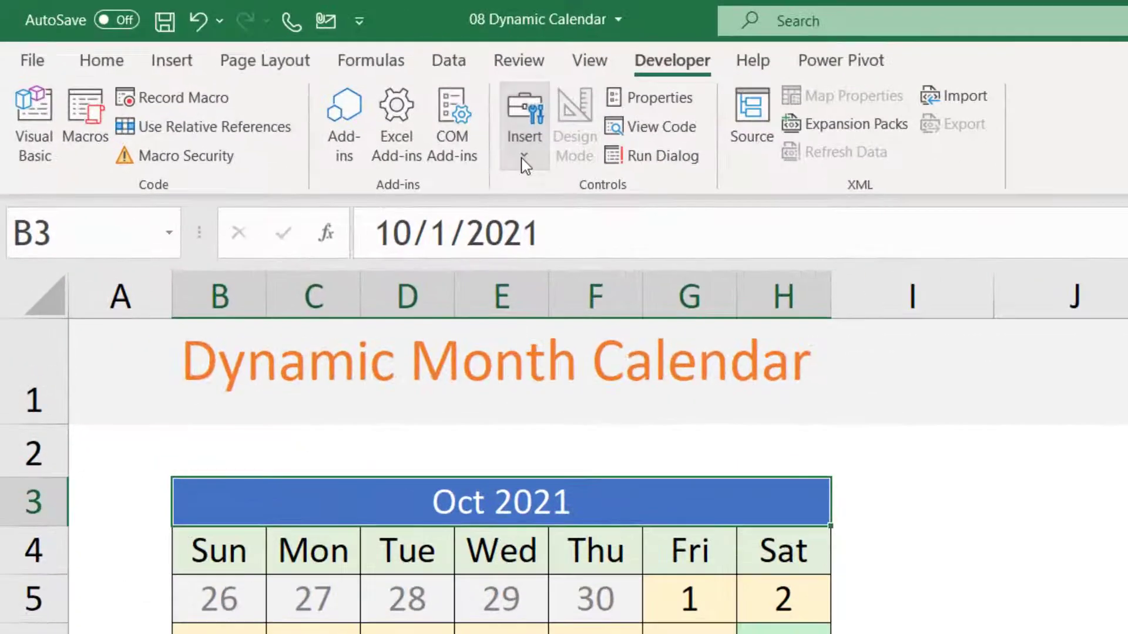
Draw a Form Control spin button beside the calendar.
click(524, 154)
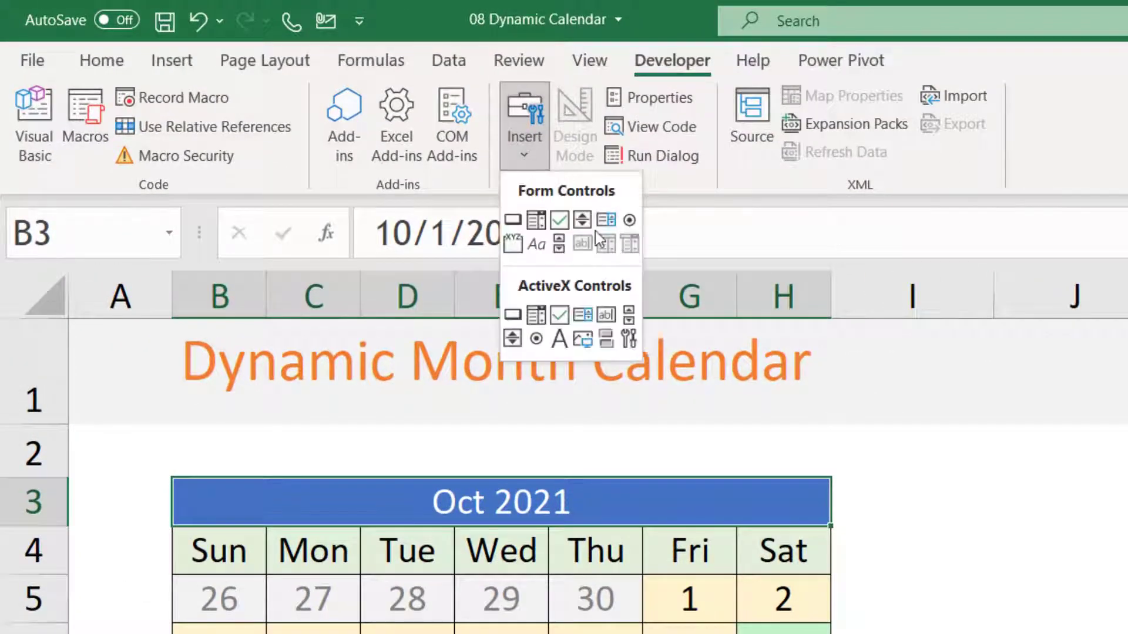
click(582, 222)
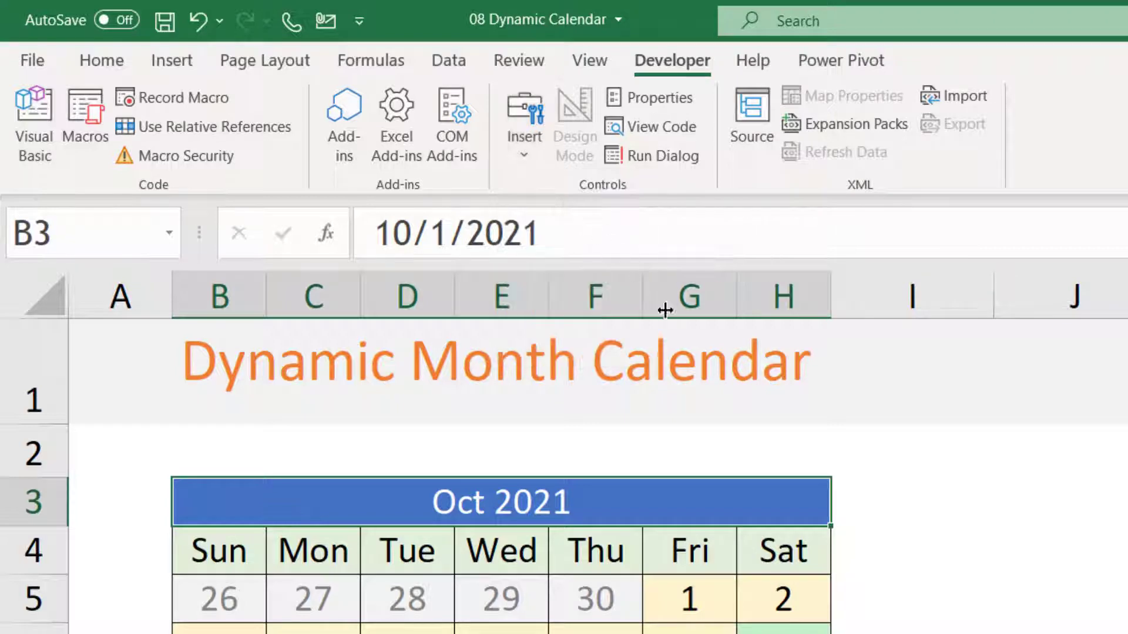
mouse_move(854, 463)
mouse_down()
mouse_move(886, 501)
mouse_move(897, 552)
mouse_up()
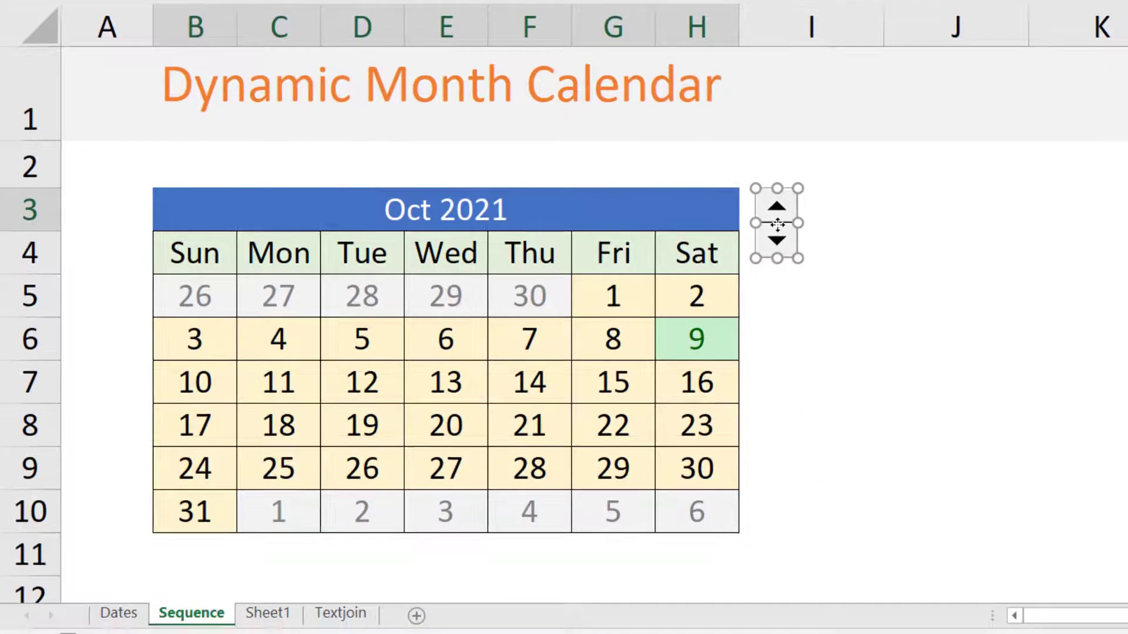
Set the spin button's range to 1–12 and link it to cell A2.
key(ctrl+1)
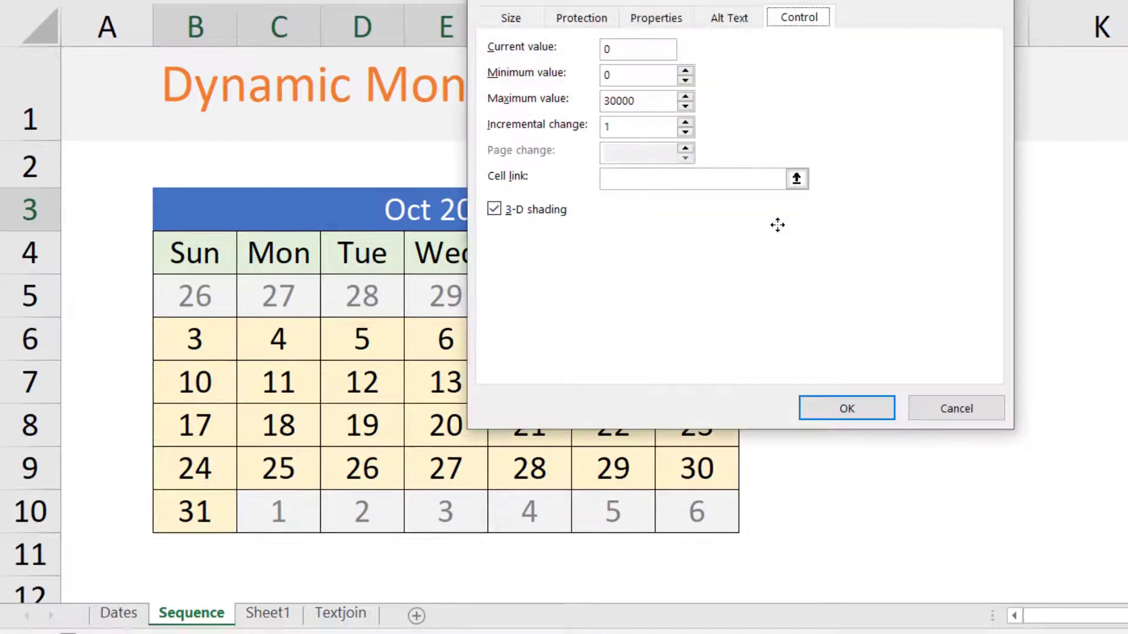
drag(629, 46, 374, 165)
drag(354, 233, 305, 232)
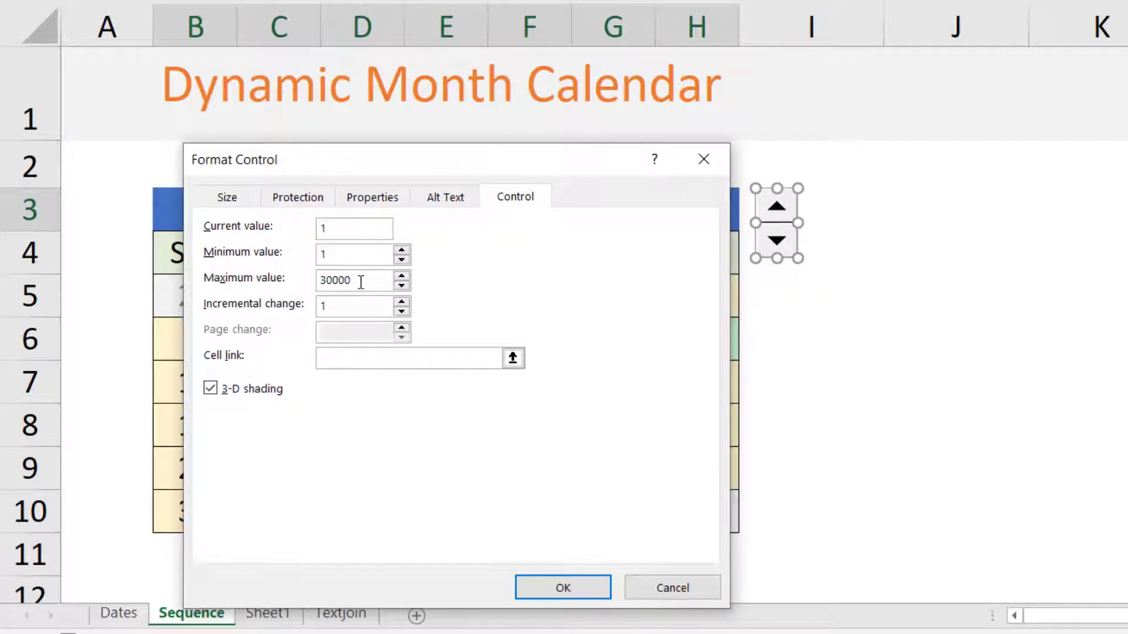
text(12)
click(94, 164)
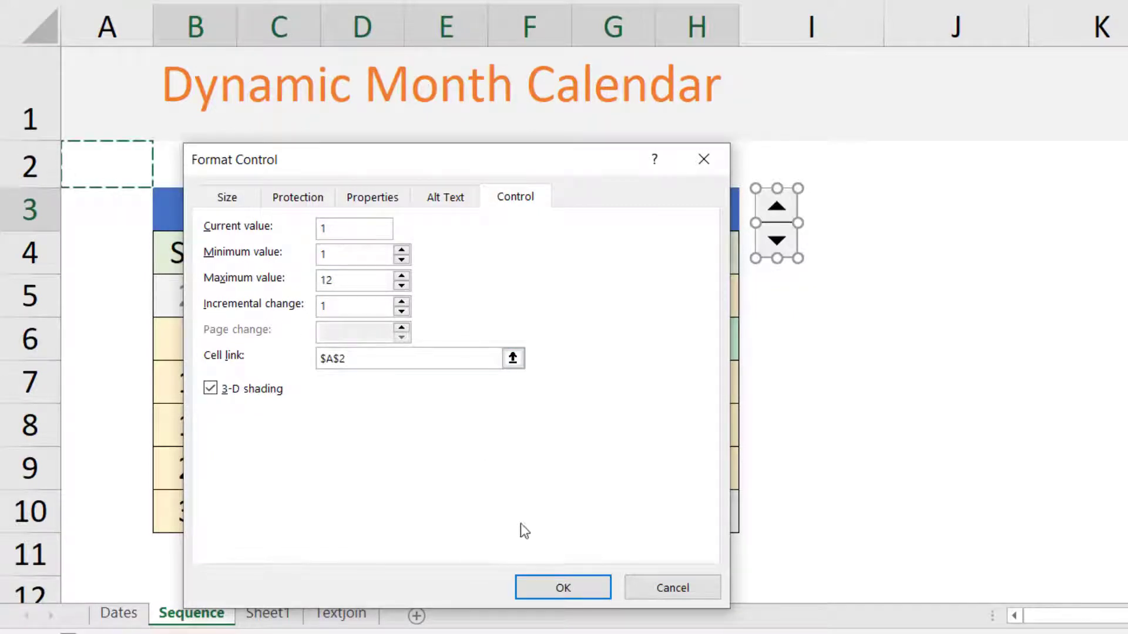
click(556, 589)
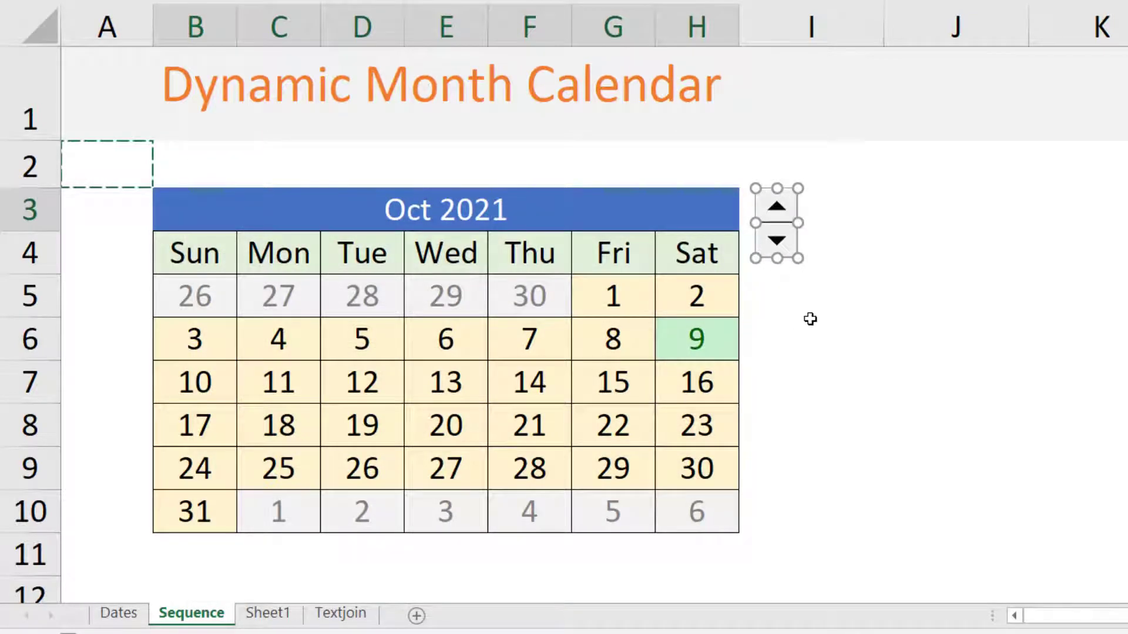
Click the spin button's up and down arrows to change A2, finishing at 1.
click(828, 274)
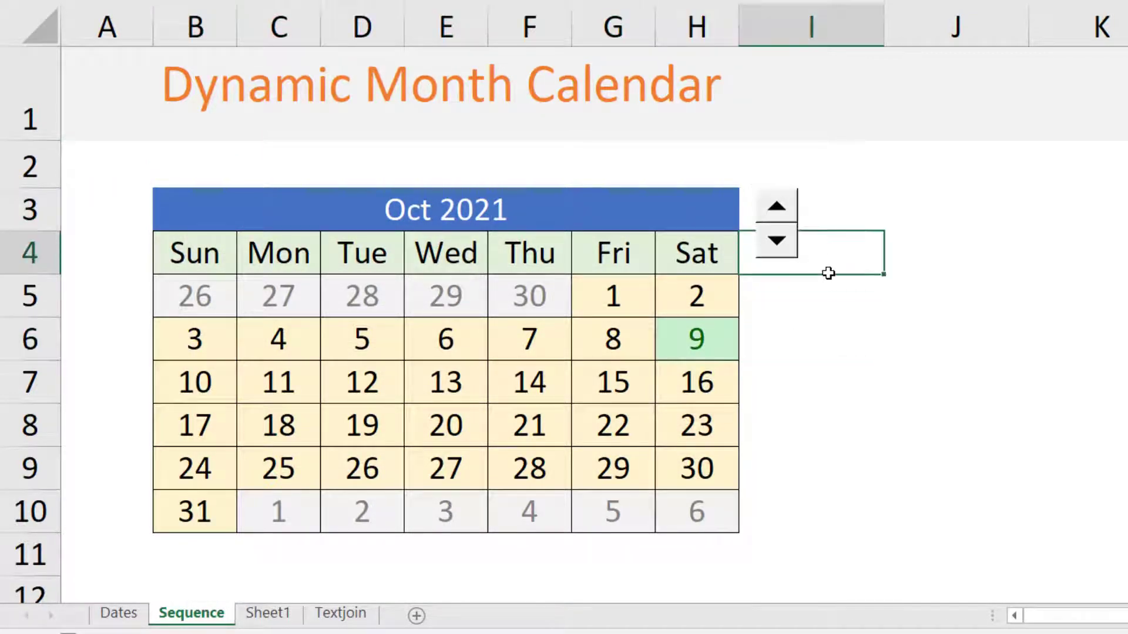
click(776, 207)
click(777, 241)
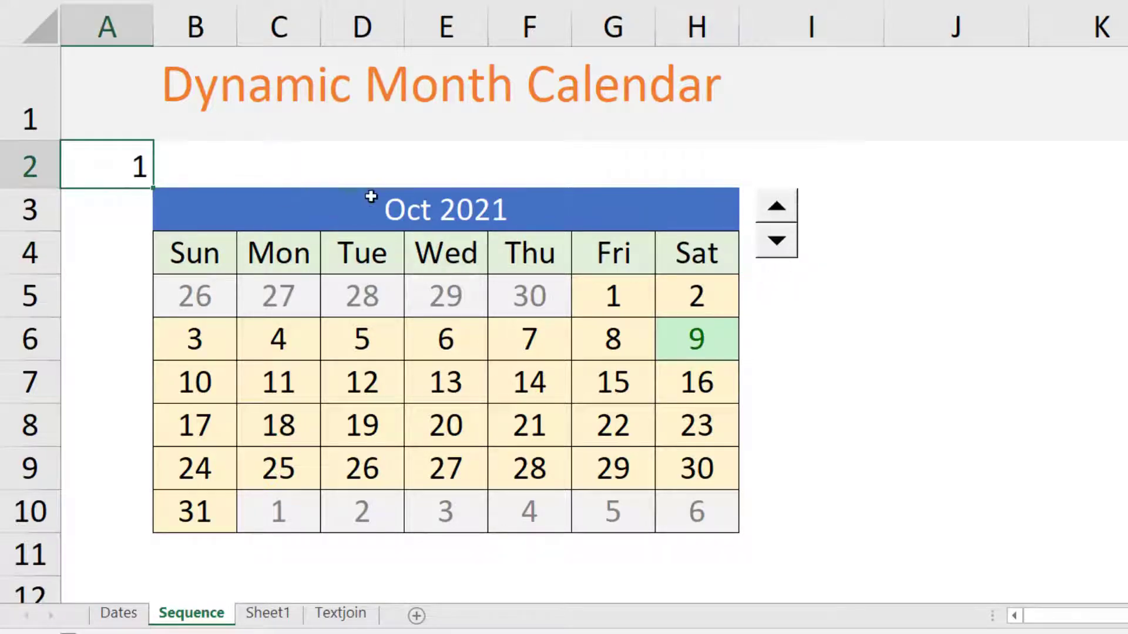
click(782, 209)
double_click(783, 212)
click(782, 242)
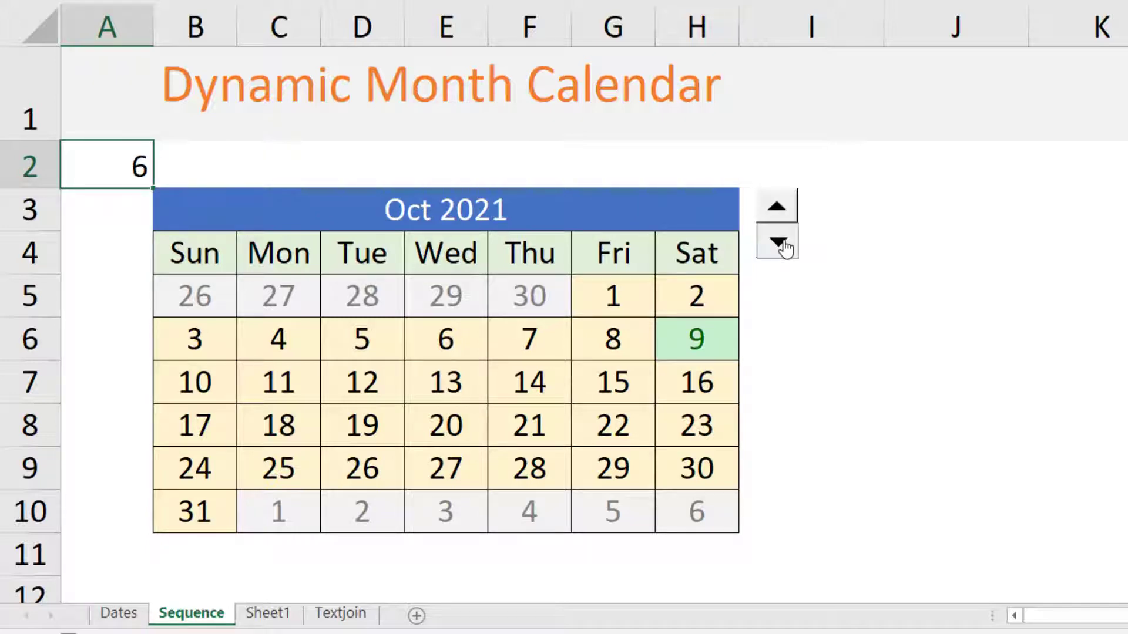
double_click(783, 242)
triple_click(783, 243)
Enter =DATE(2021,A2,1) in the B3 month header.
click(373, 213)
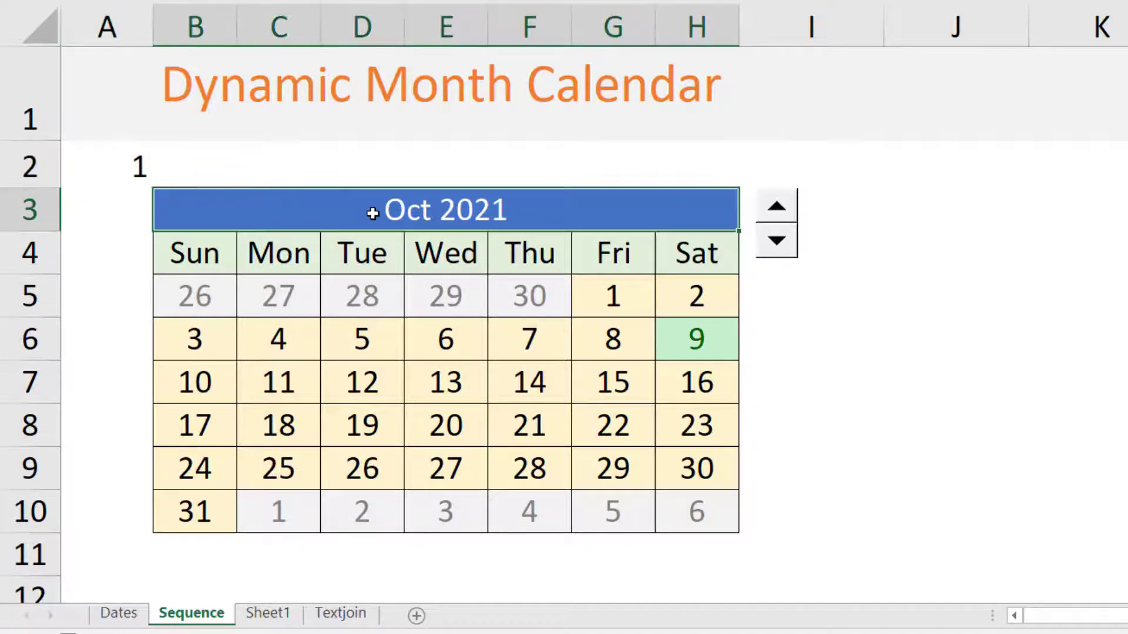
text(=)
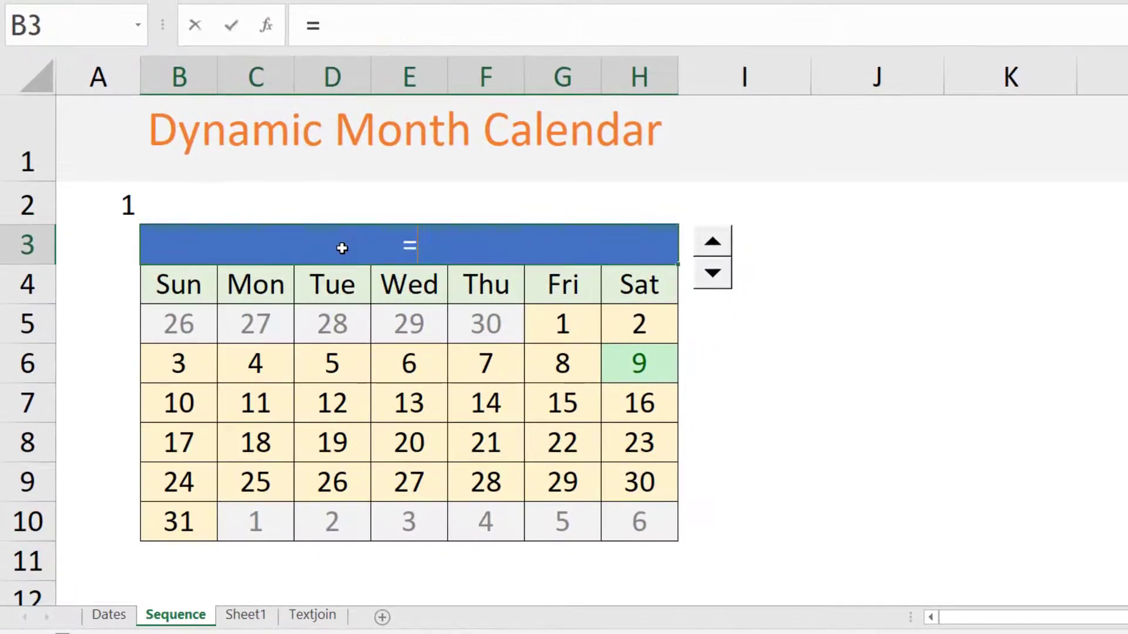
text(date)
key(Tab)
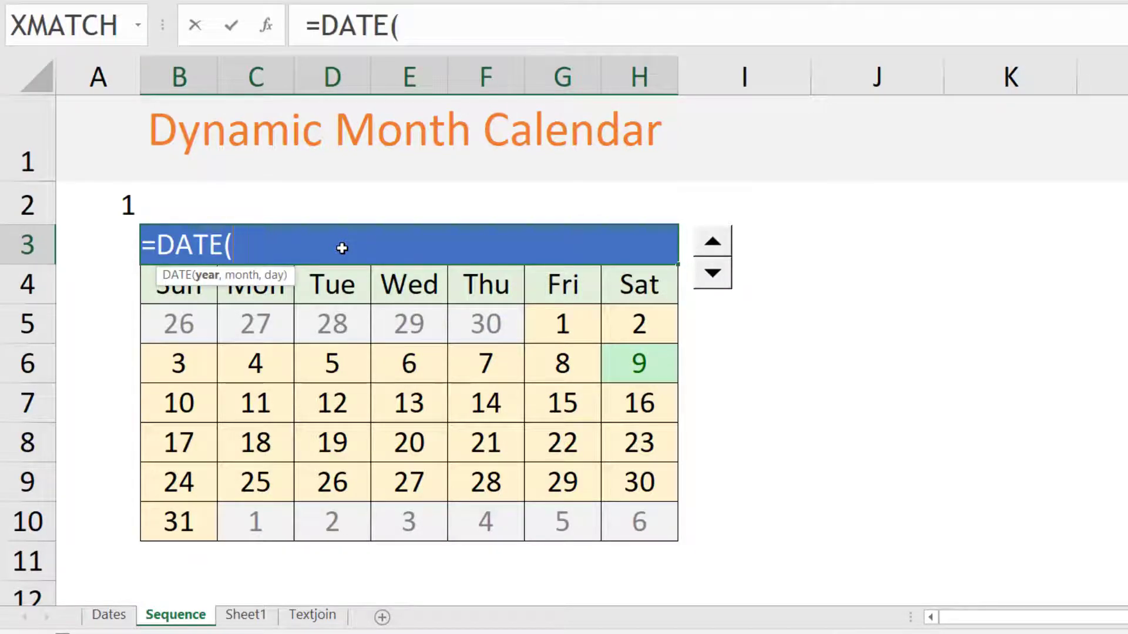
text(2021,)
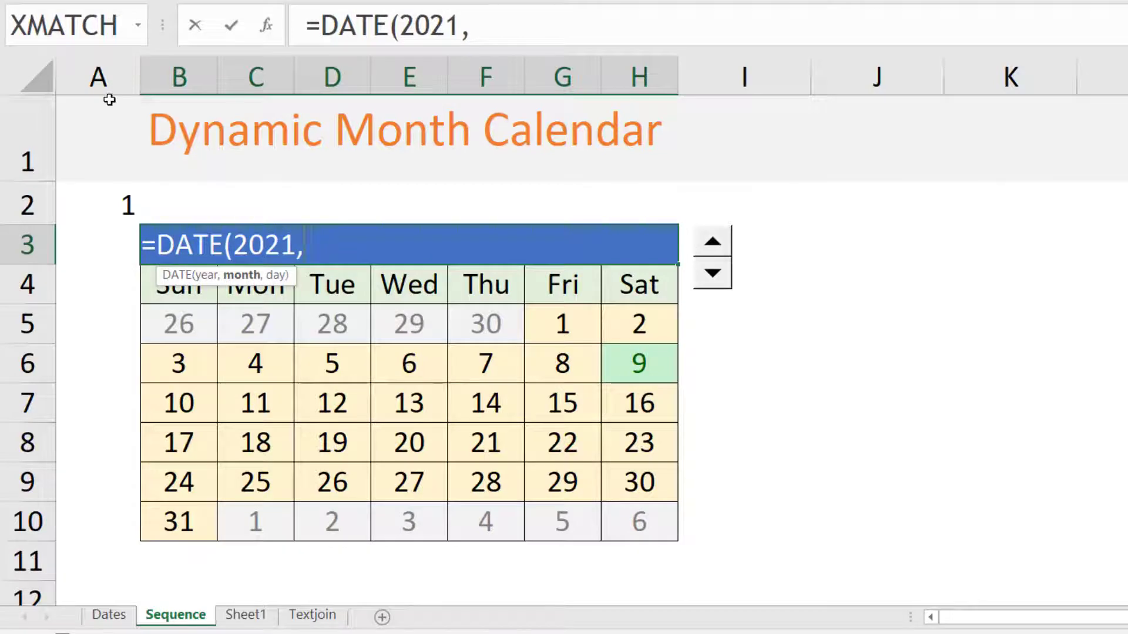
click(104, 206)
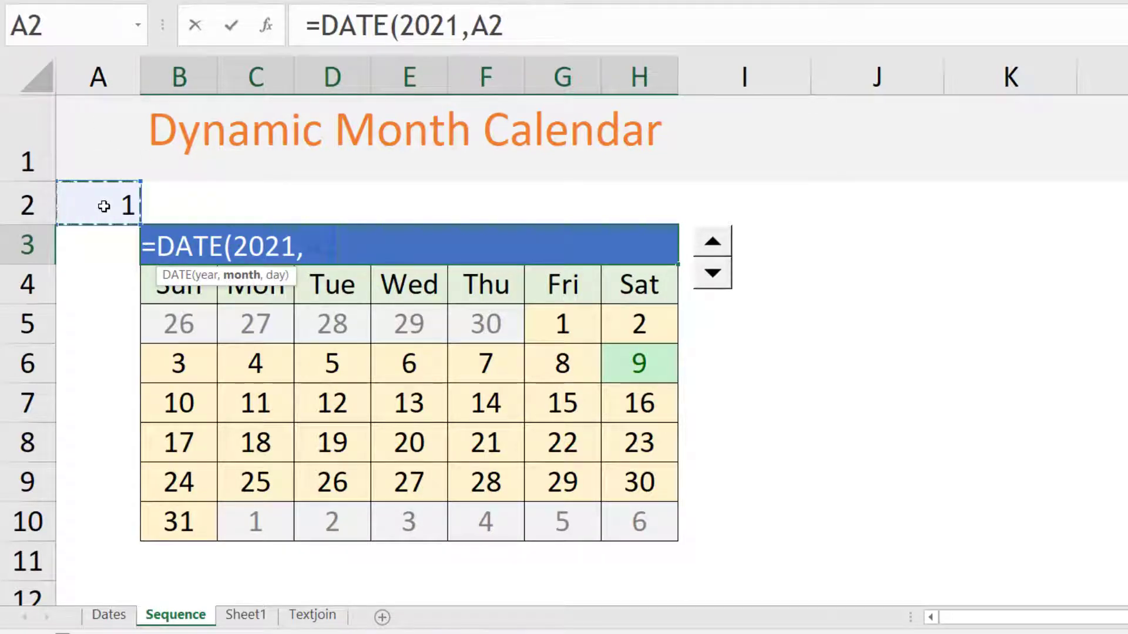
text(,)
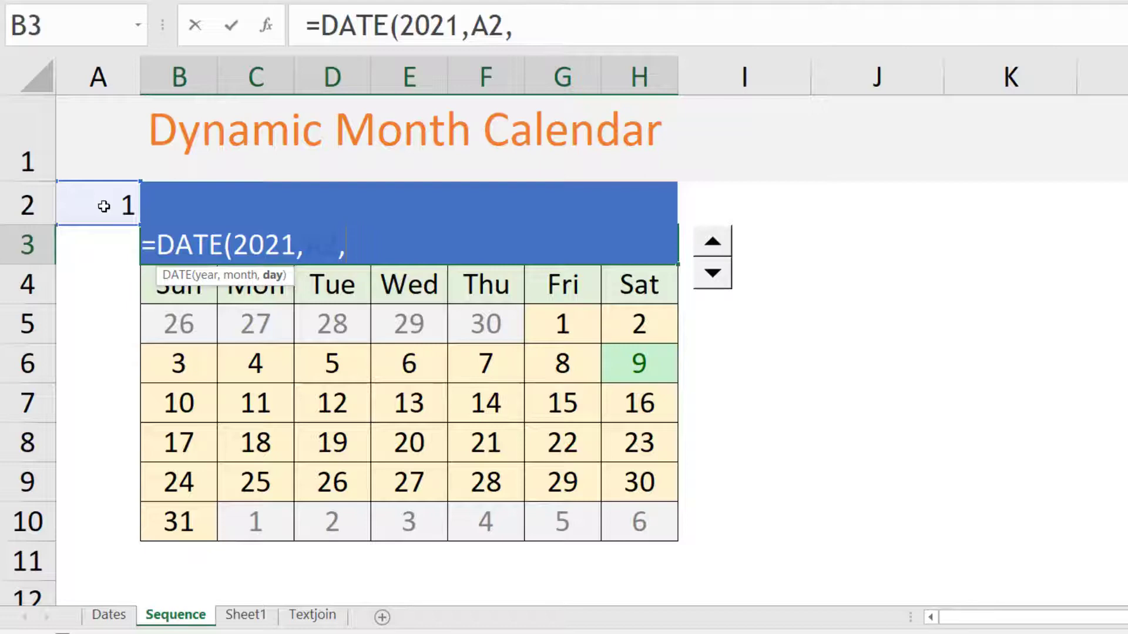
text(1))
key(Return)
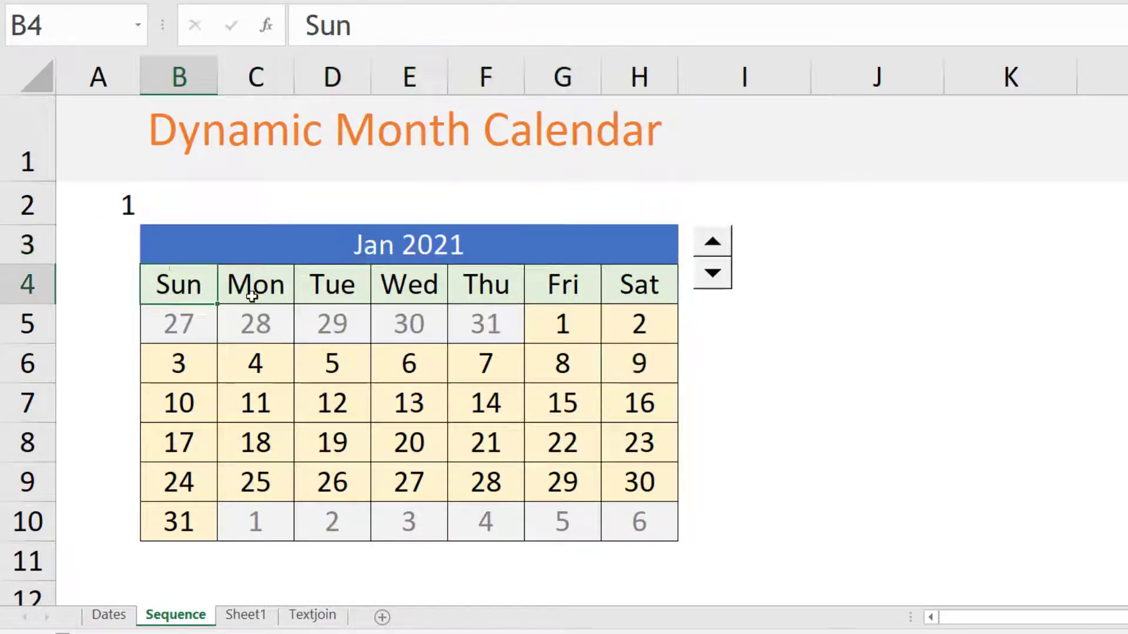
Keep the header's custom number format mmm yyyy so it reads Jan 2021.
click(426, 241)
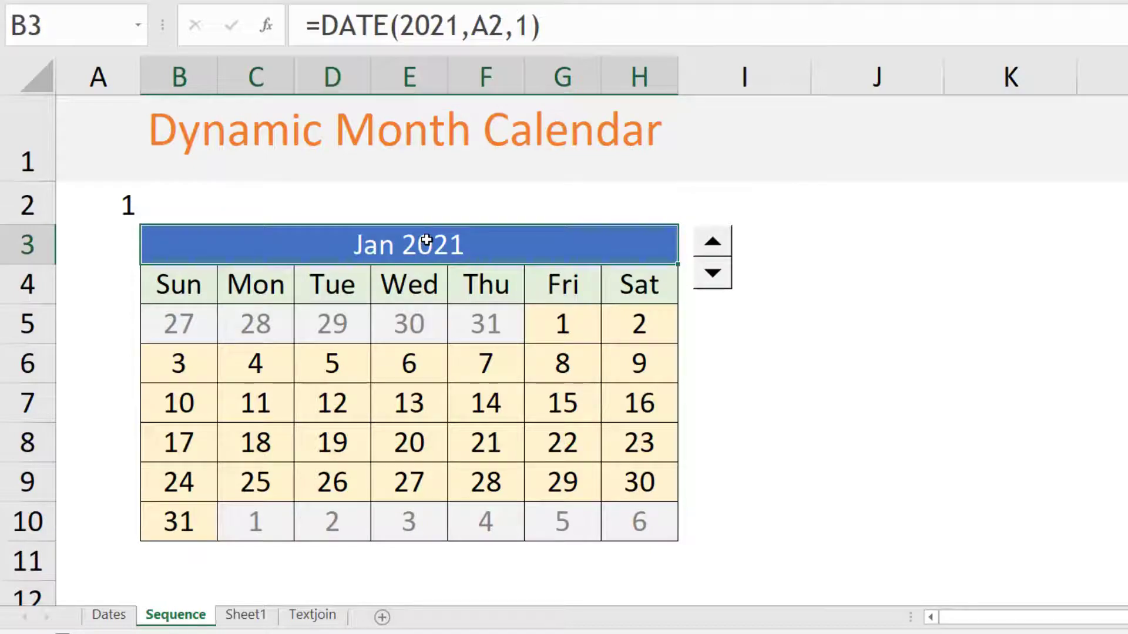
key(ctrl+1)
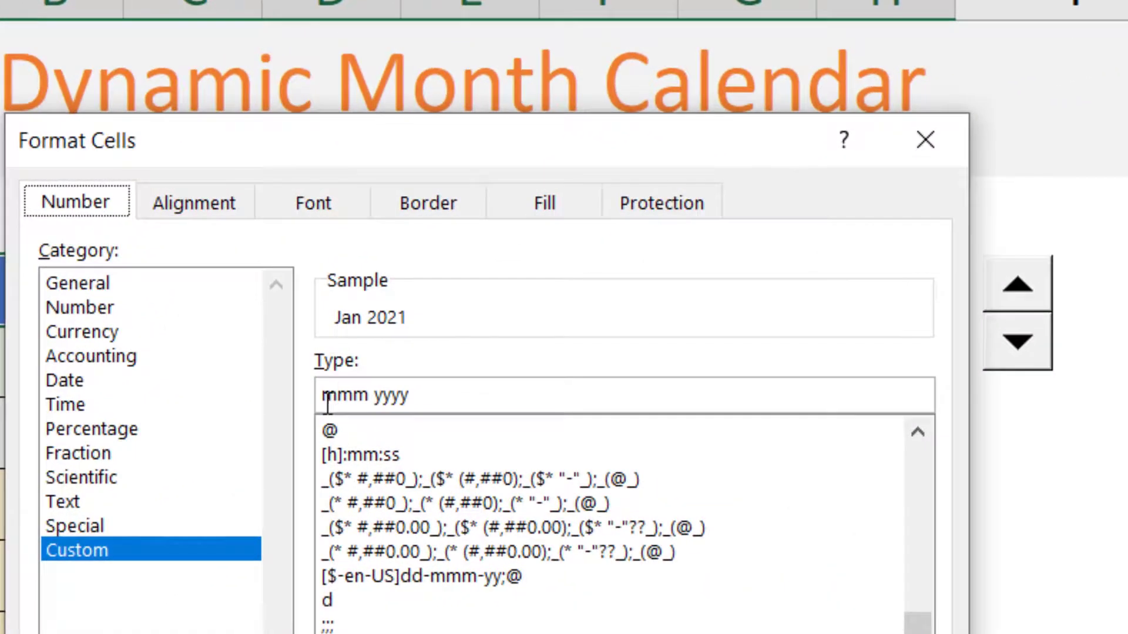
drag(335, 305, 363, 309)
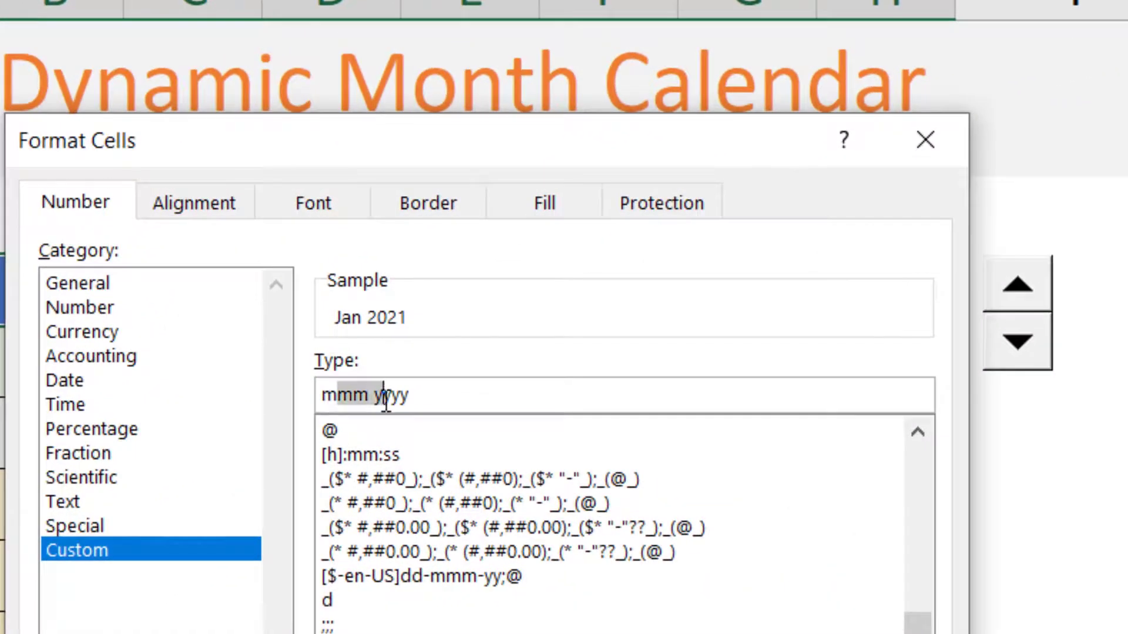
click(436, 403)
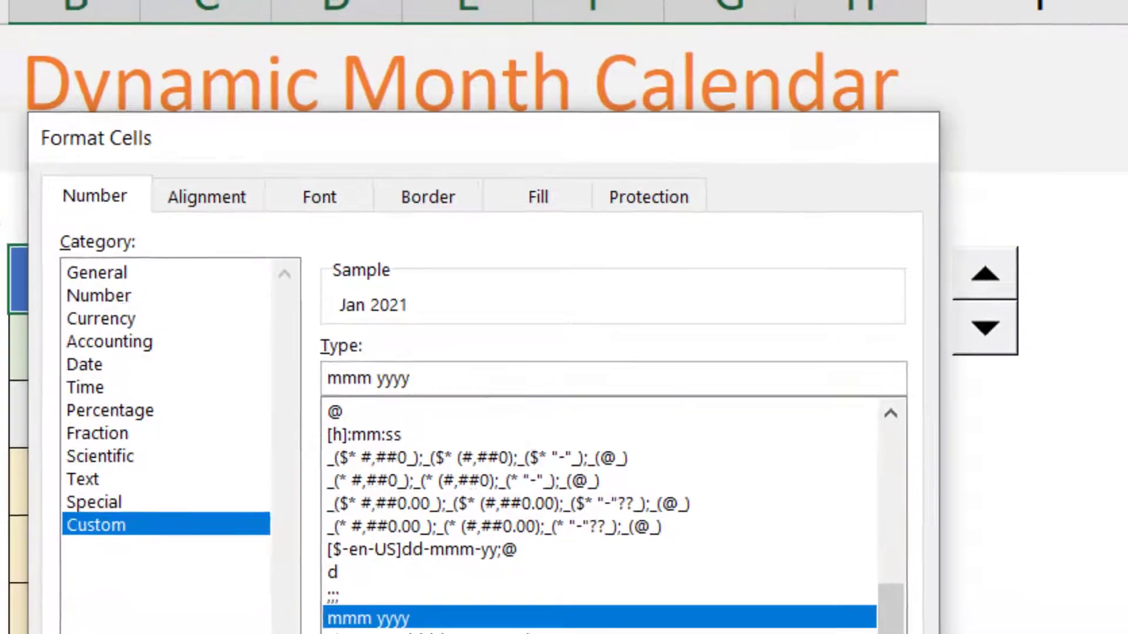
key(Return)
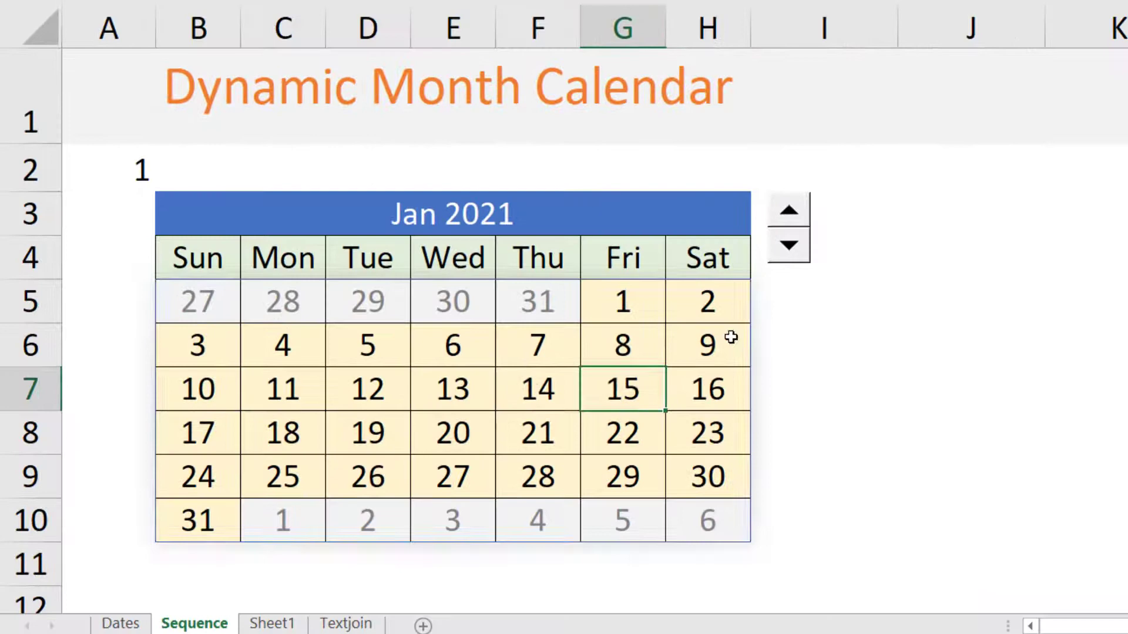
Step the spin button up to month 7 (Jul 2021) and bring up the Windows date calendar.
click(789, 216)
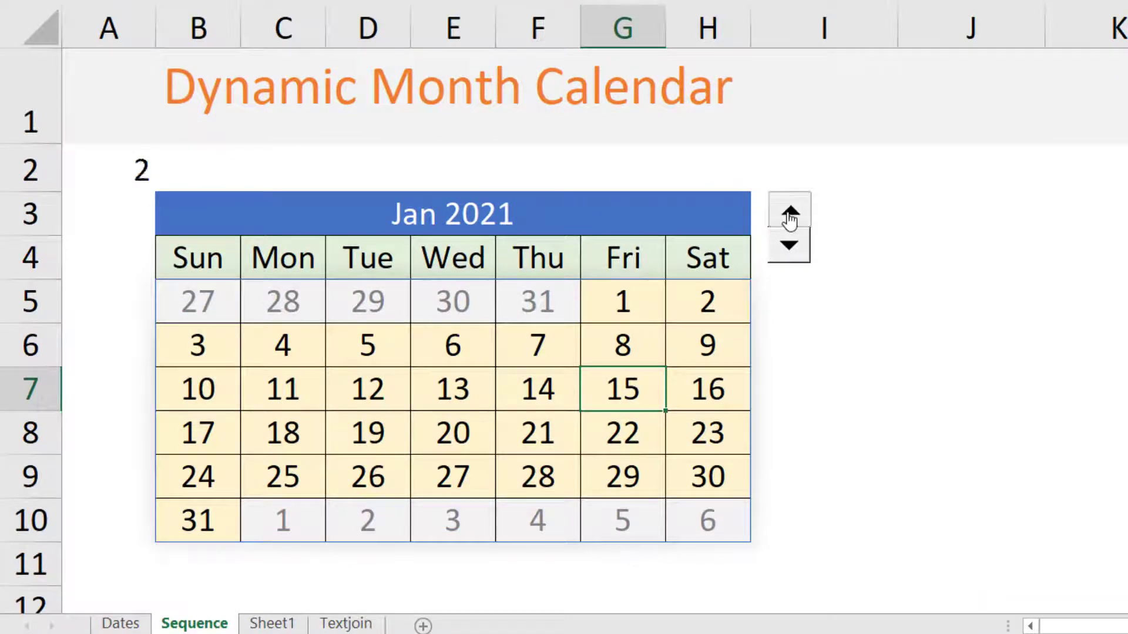
click(446, 215)
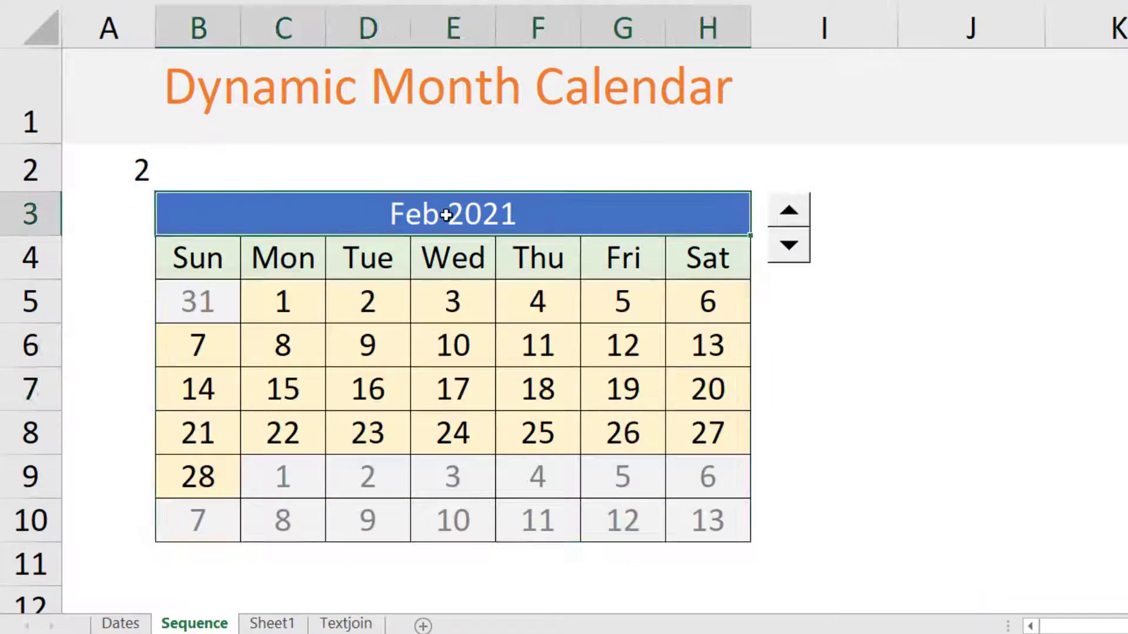
click(799, 209)
click(800, 215)
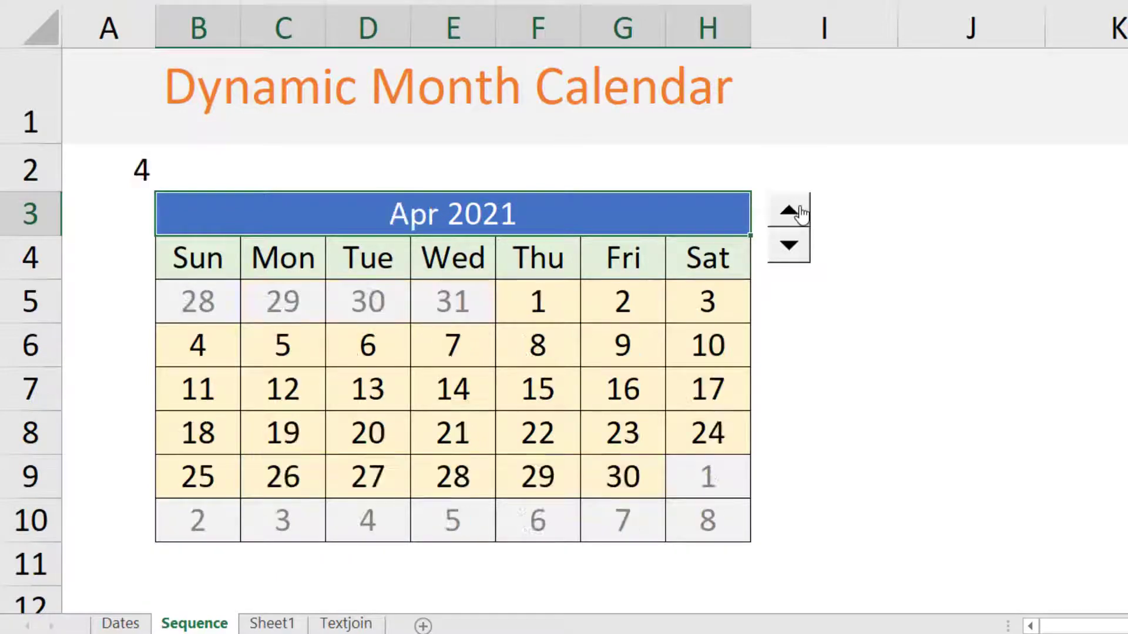
click(793, 216)
click(793, 216)
click(792, 217)
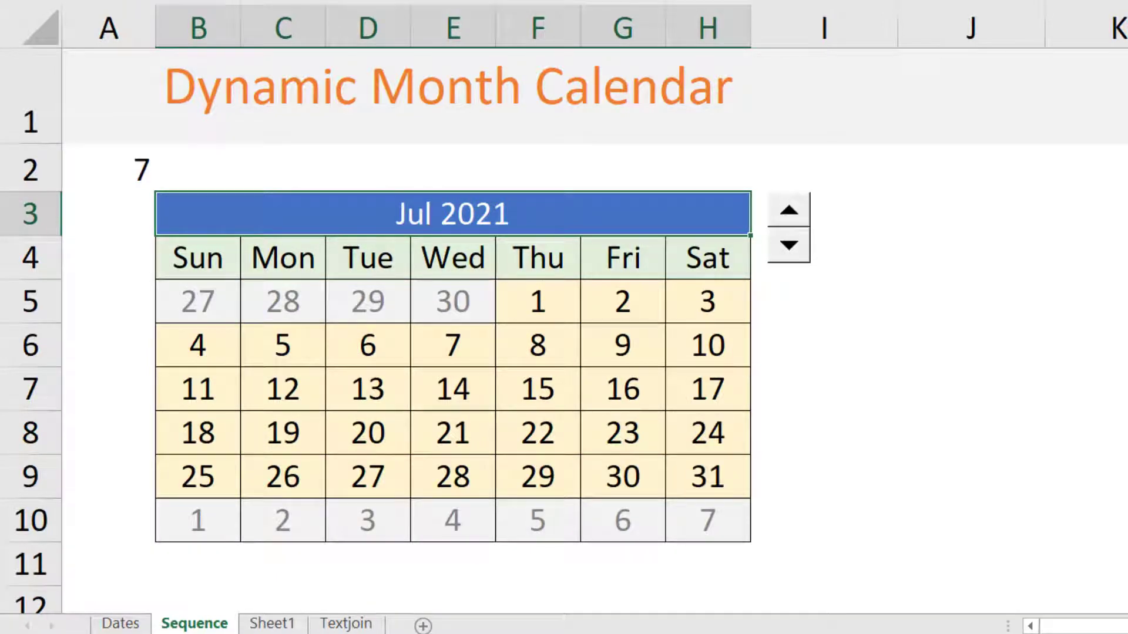
key(super+alt+d)
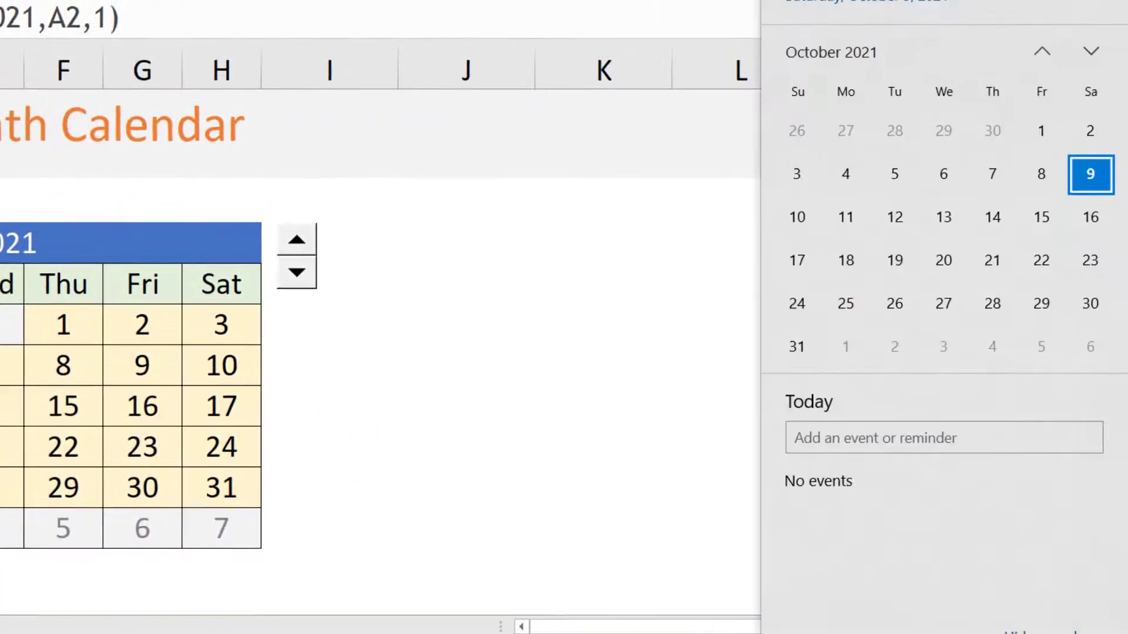
Page the Windows calendar back three months to July 2021 to compare with the sheet.
click(1048, 53)
click(1048, 52)
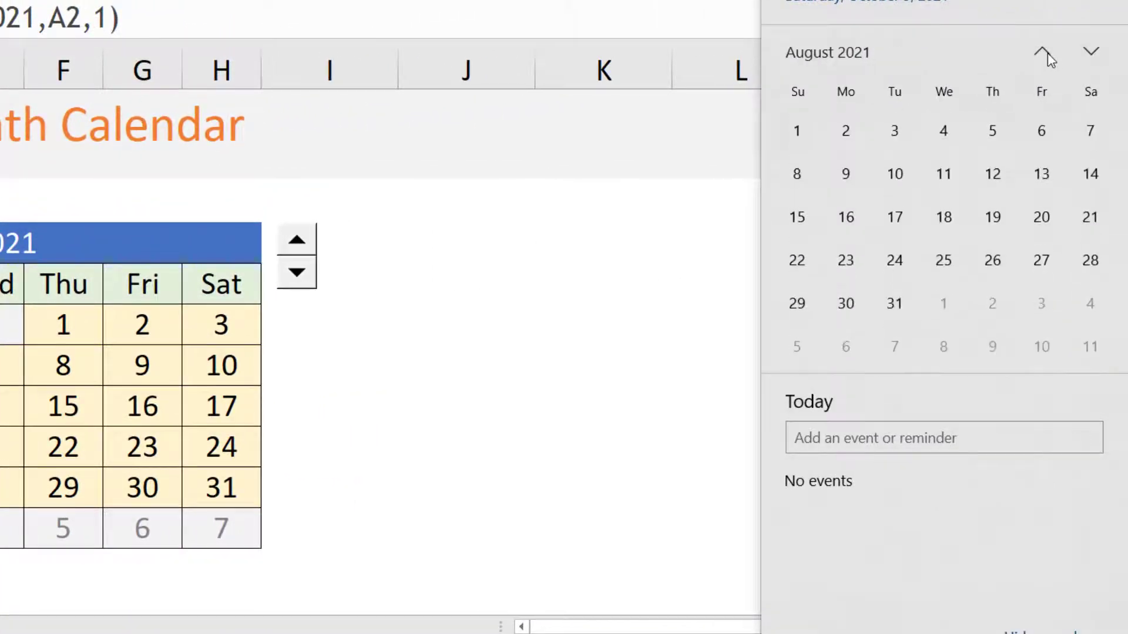
click(1048, 53)
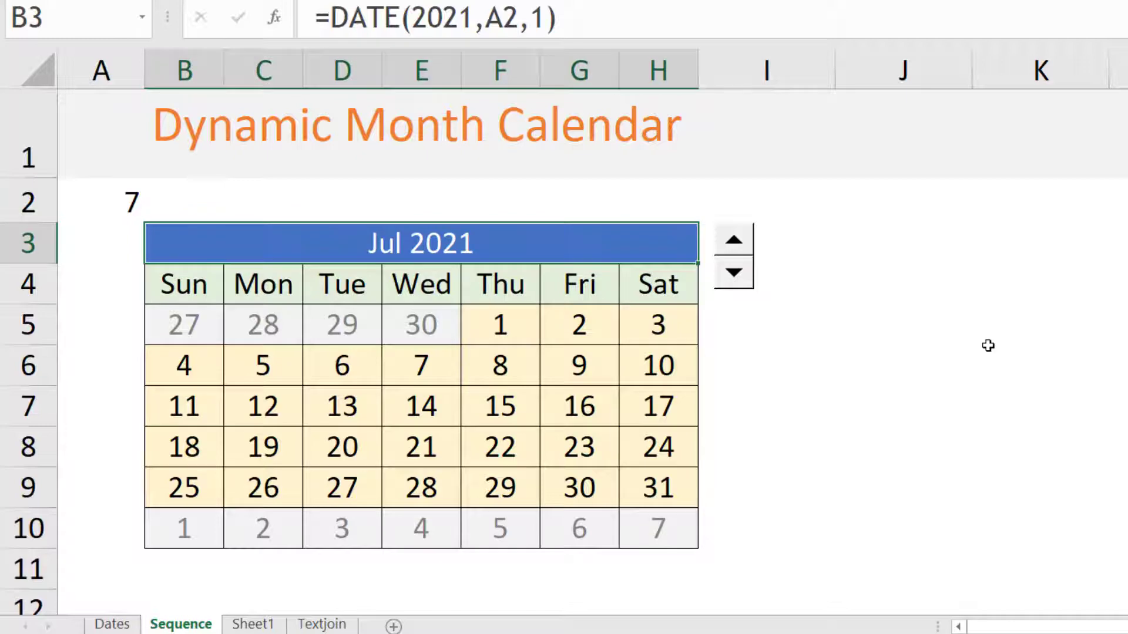
Strip 'SEQUENCE(6,7,' and the final parenthesis from B5's formula, leaving only 27.
click(201, 330)
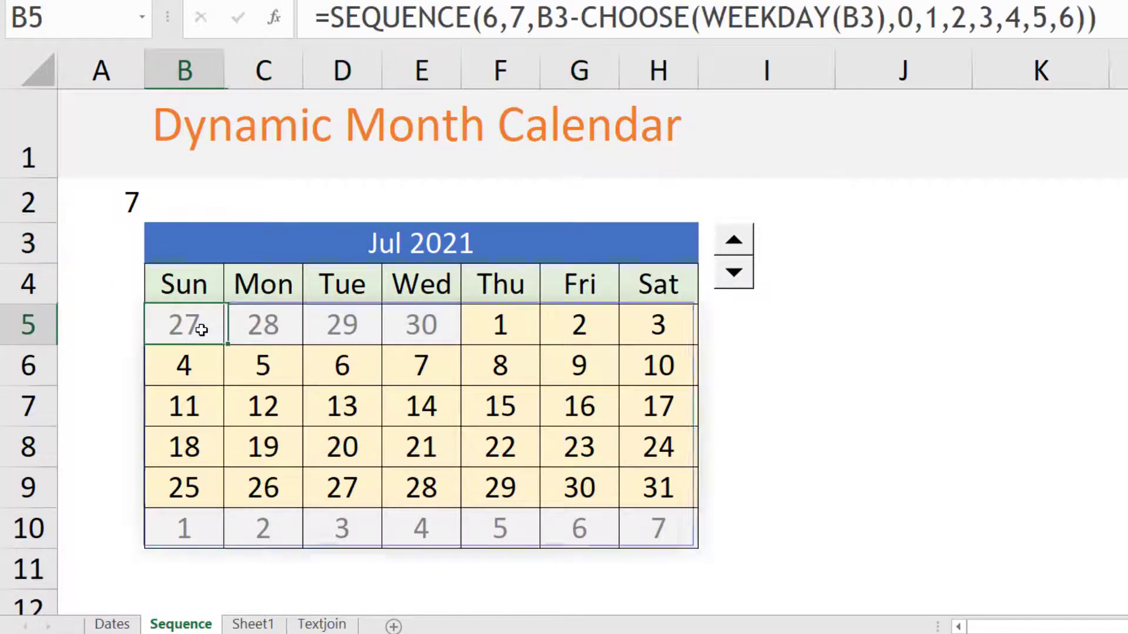
drag(202, 330, 655, 527)
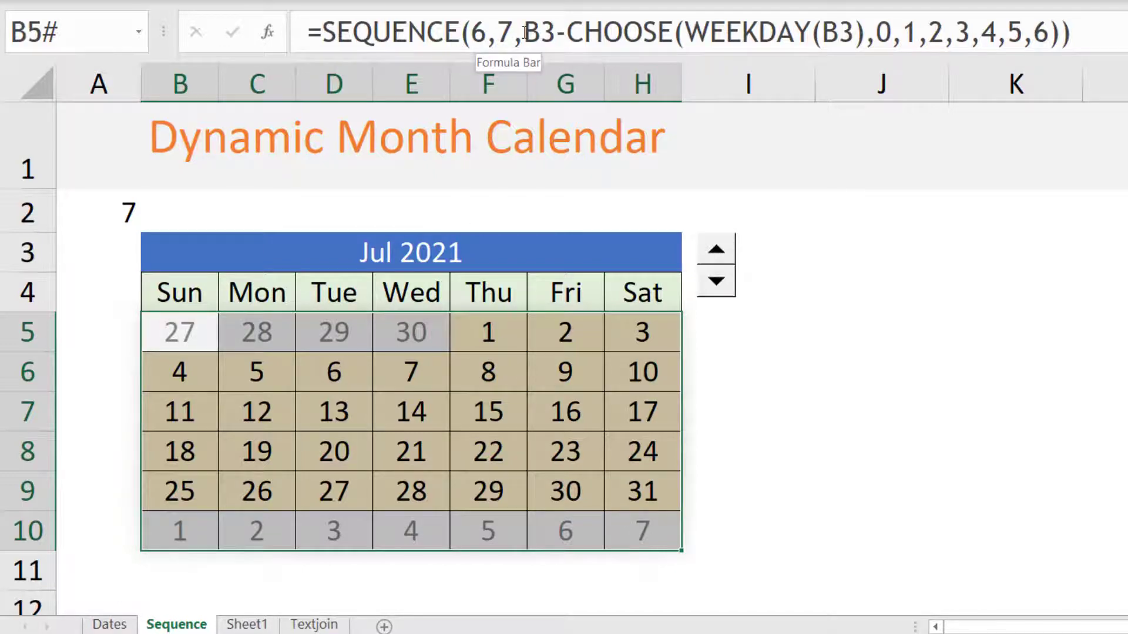
drag(525, 32, 328, 32)
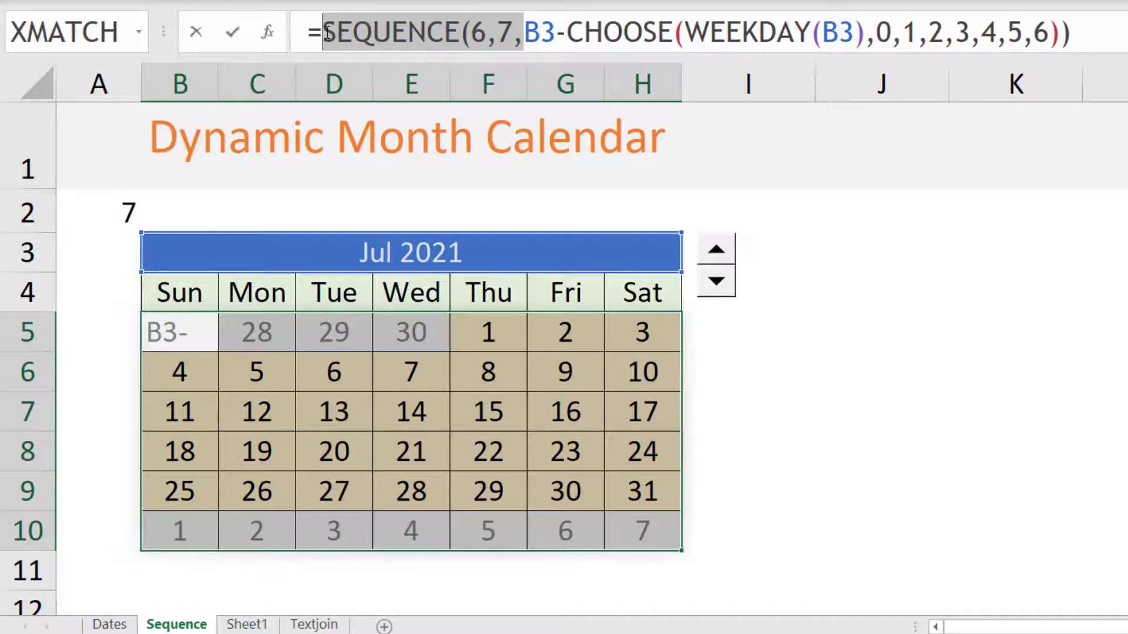
key(BackSpace)
click(895, 39)
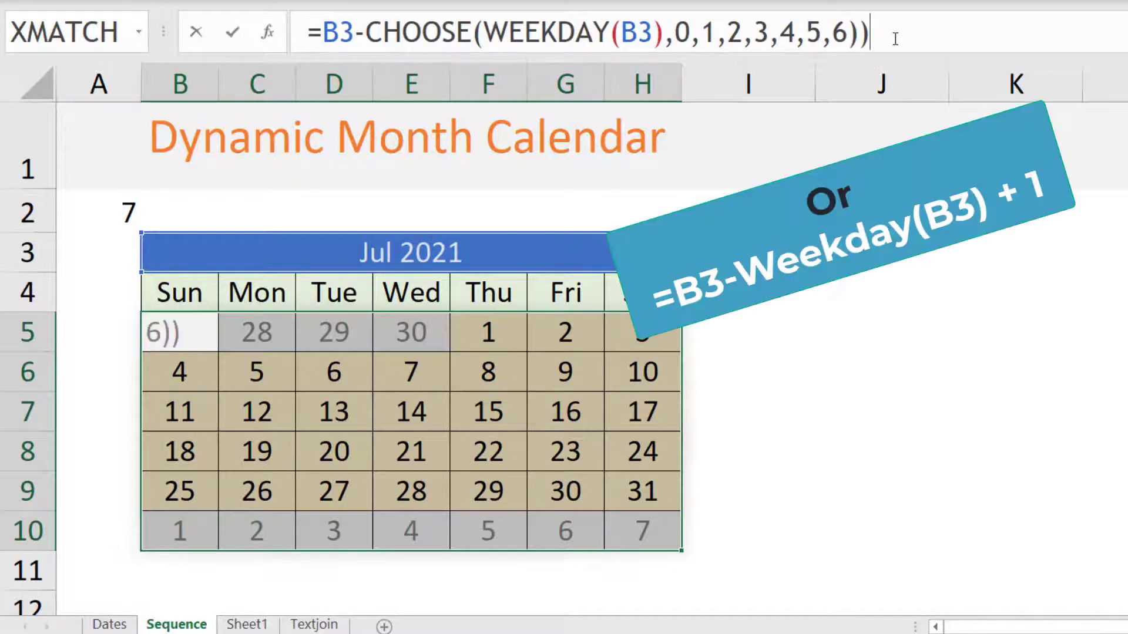
key(BackSpace)
key(Return)
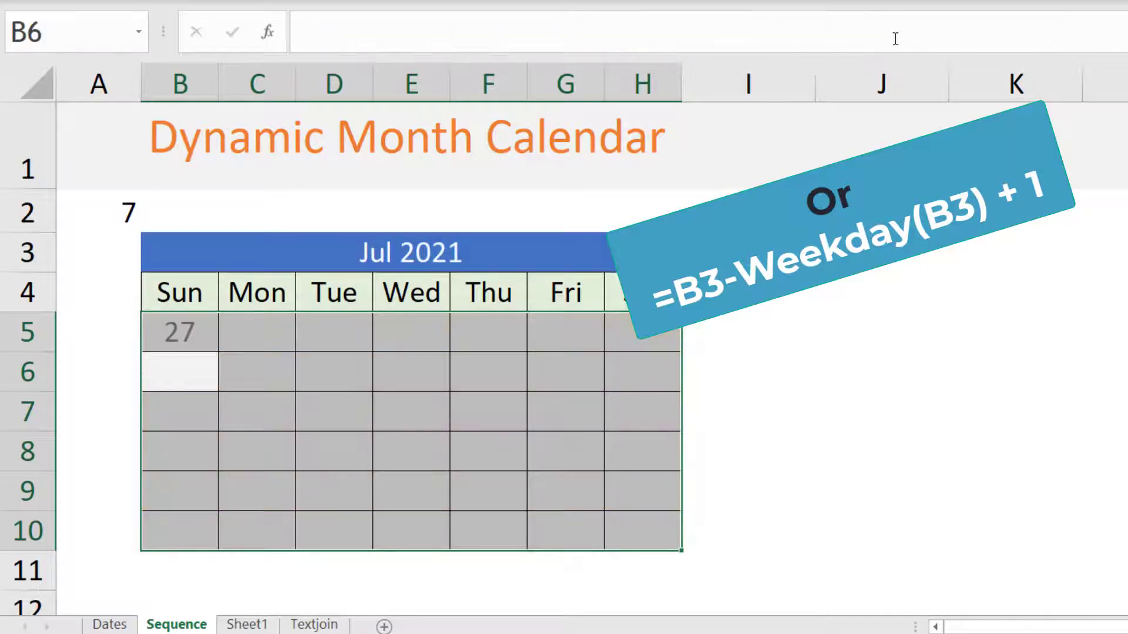
Enter =B5+1 in C5 and copy it across C5:H10.
click(182, 329)
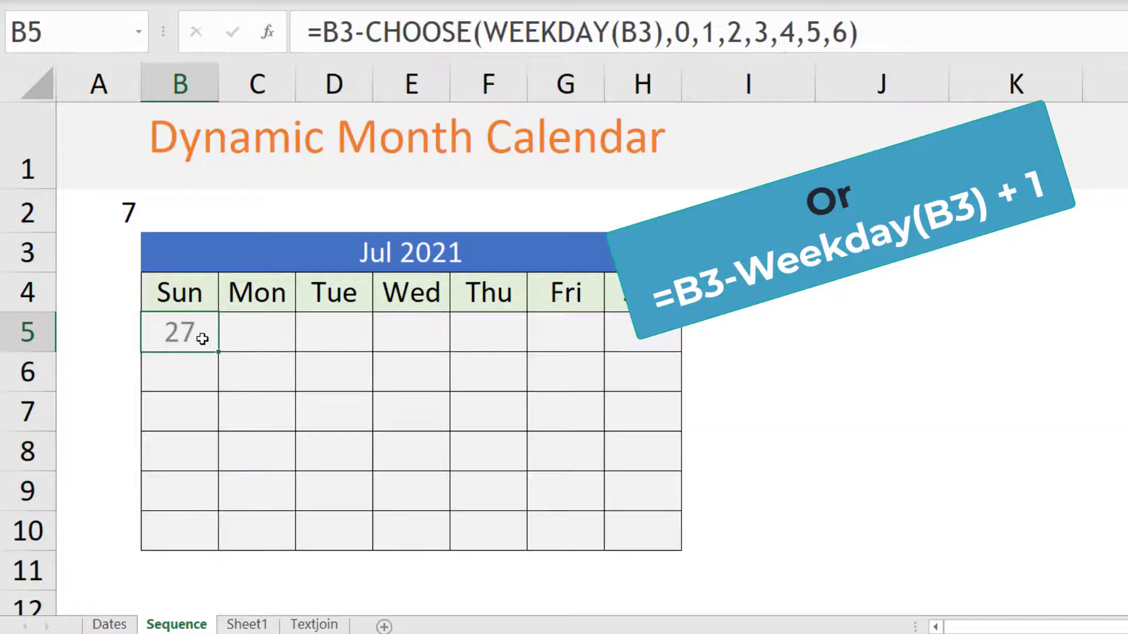
click(245, 330)
text(=)
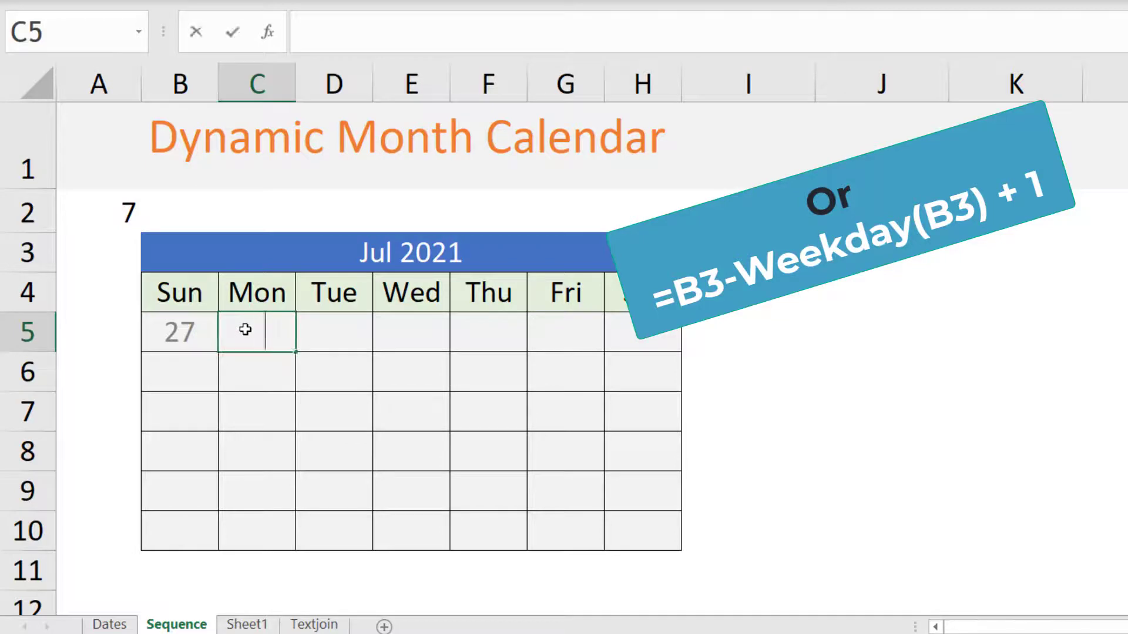
click(183, 338)
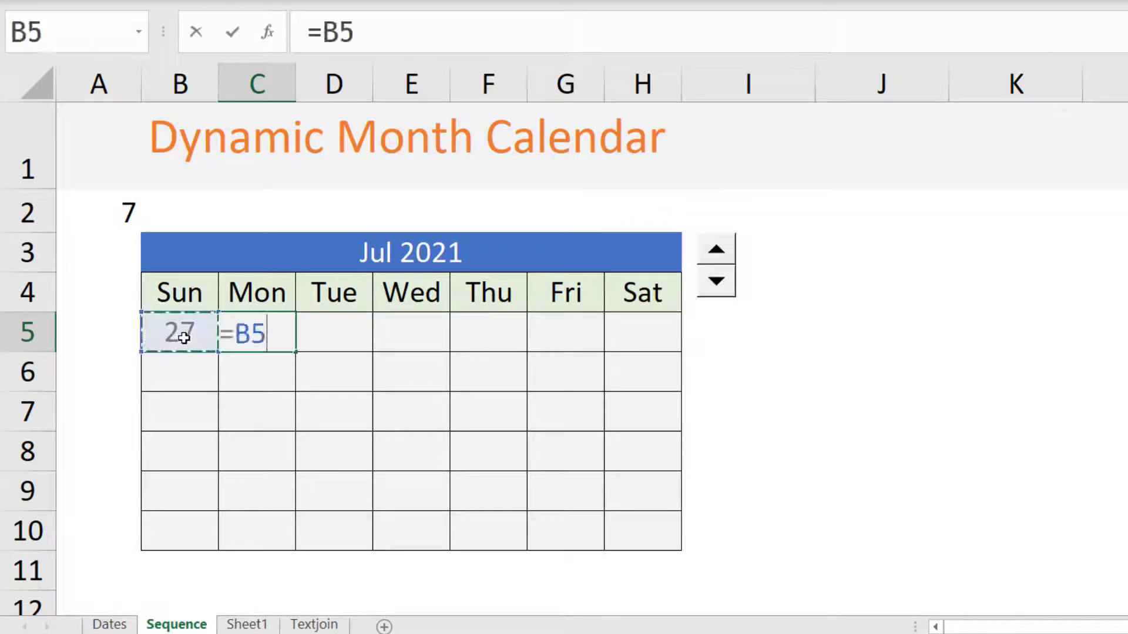
text(+1)
key(Return)
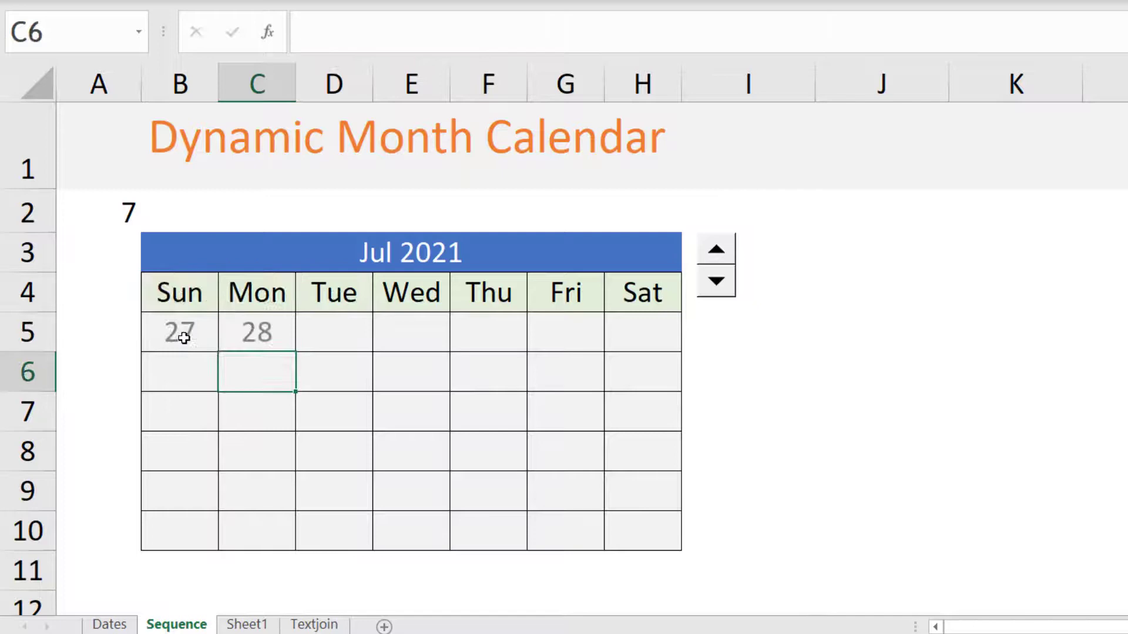
click(281, 333)
key(ctrl+c)
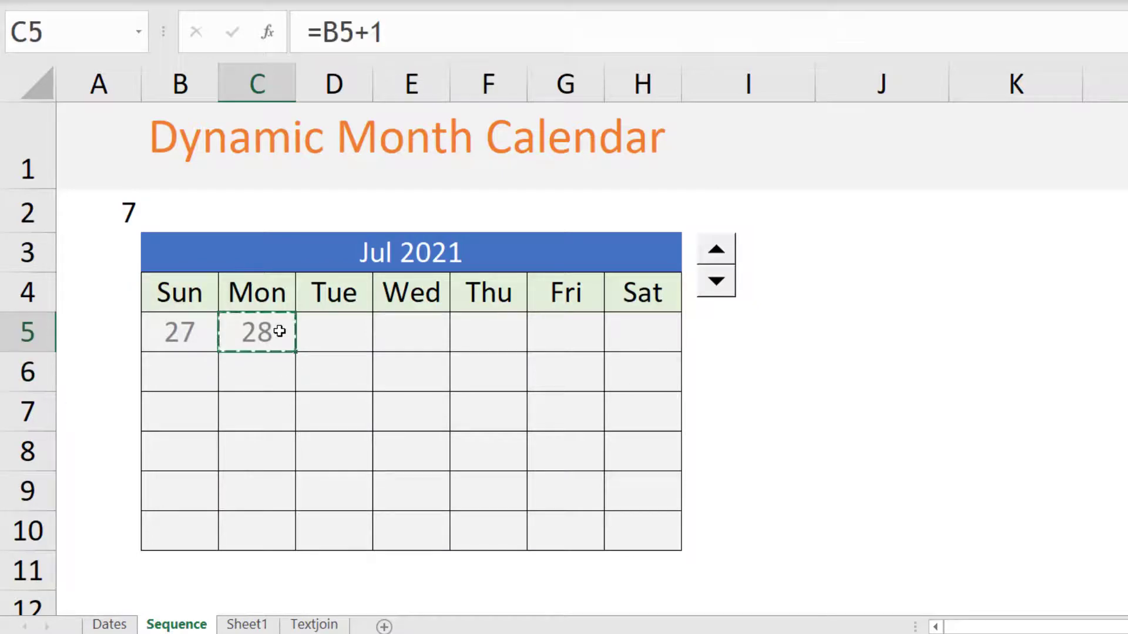
drag(280, 331, 624, 523)
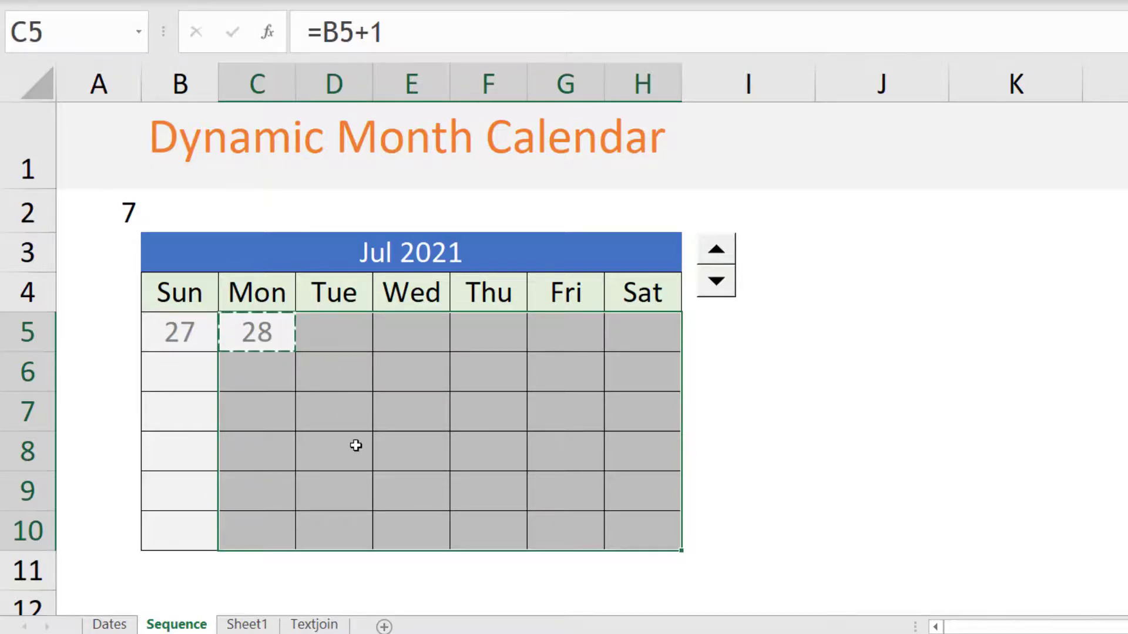
key(ctrl+v)
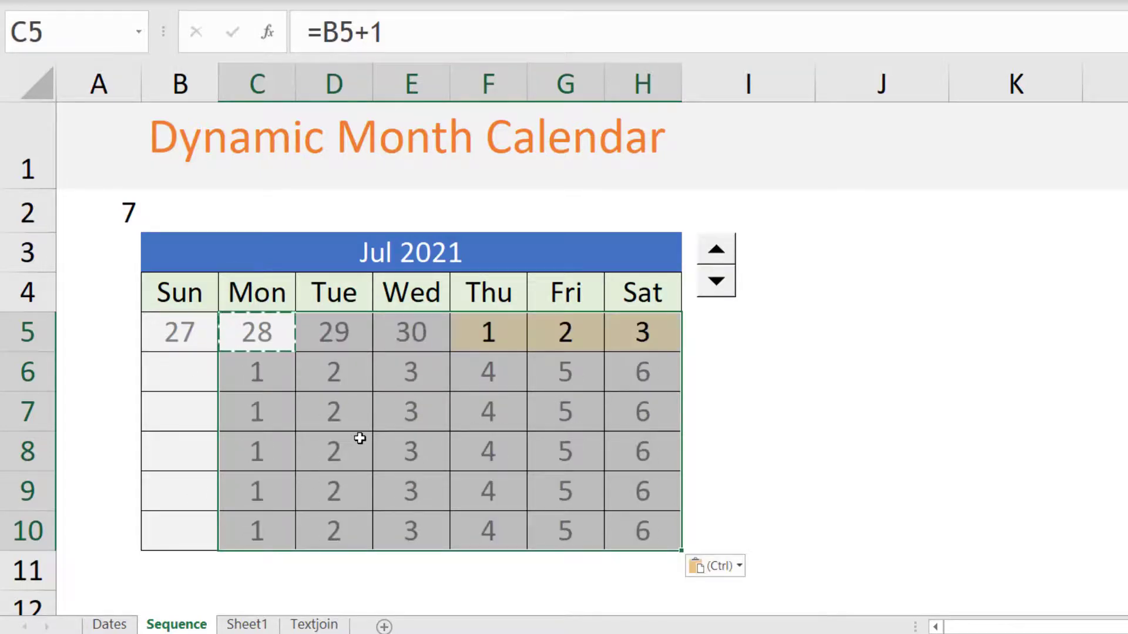
Enter =H5+1 in B6 to start the second week.
click(177, 374)
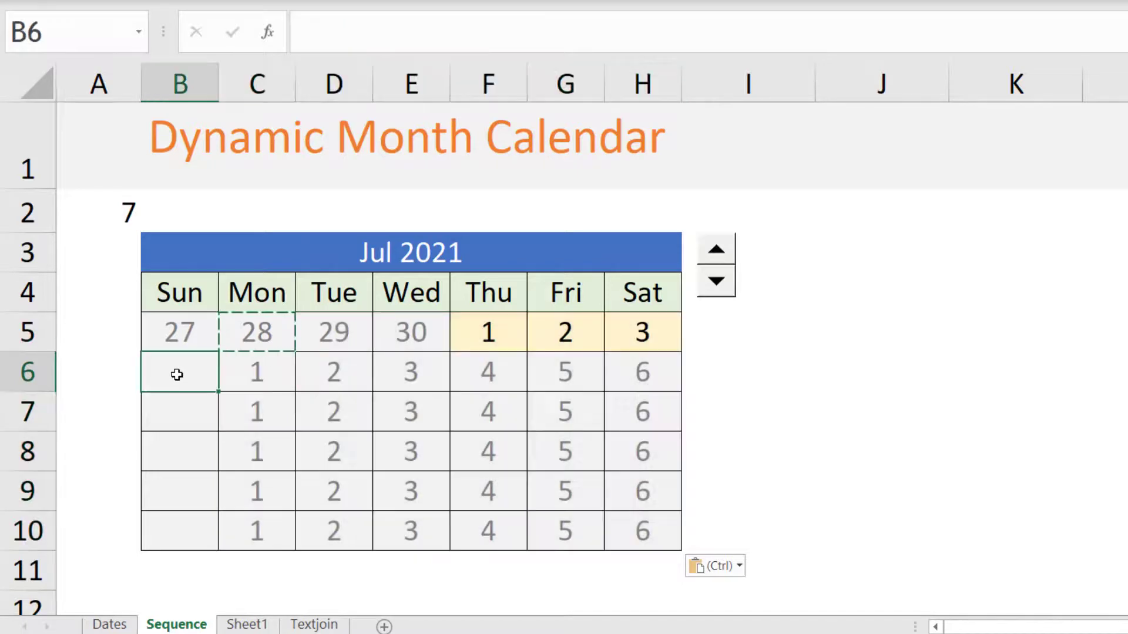
key(Escape)
text(=)
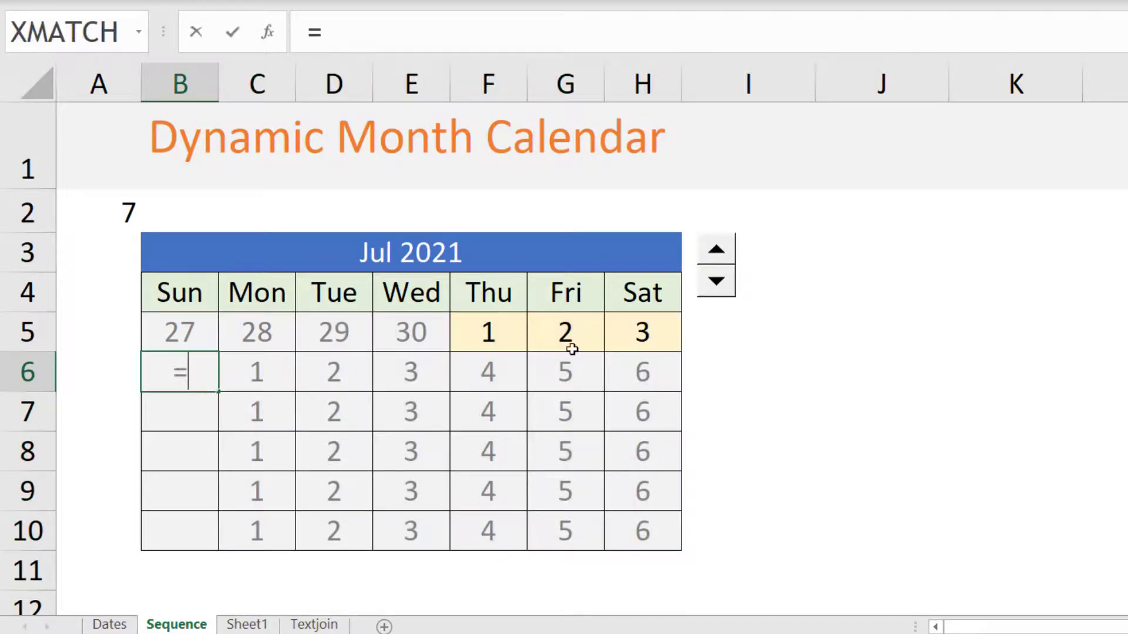
click(646, 335)
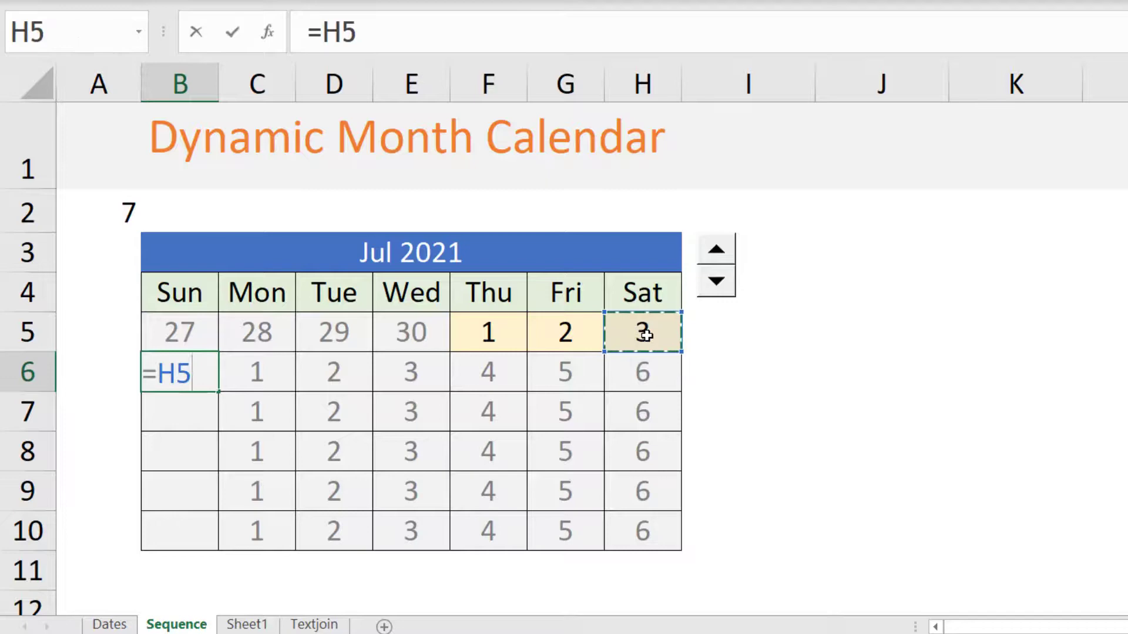
text(+1)
key(Return)
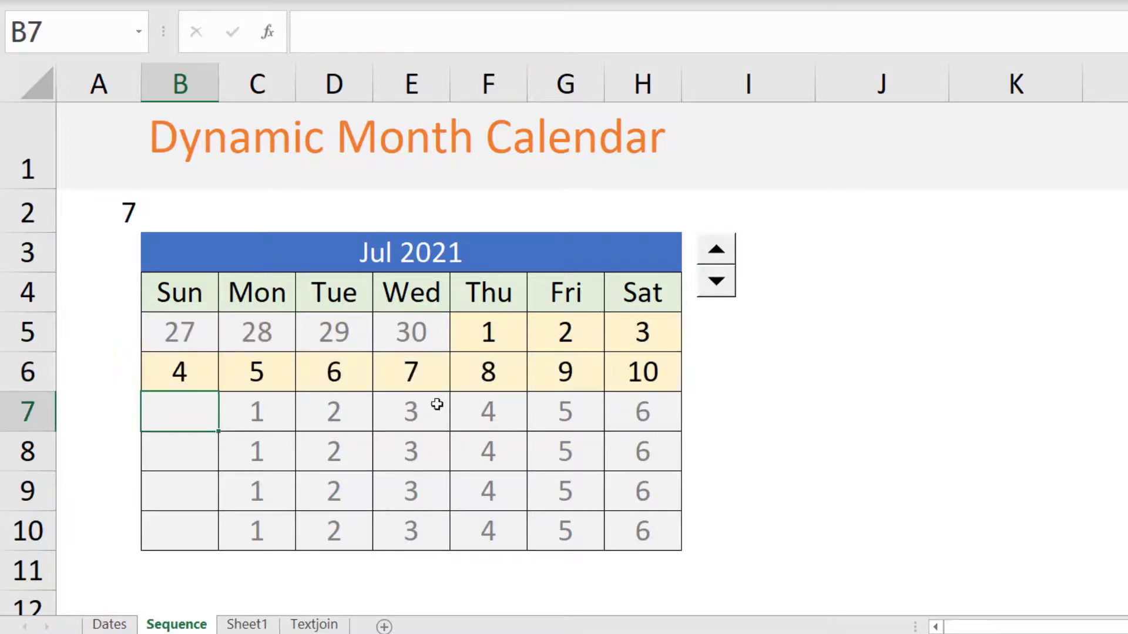
Copy B6's formula down B7:B10 and advance the calendar to Aug 2021.
drag(169, 329, 667, 340)
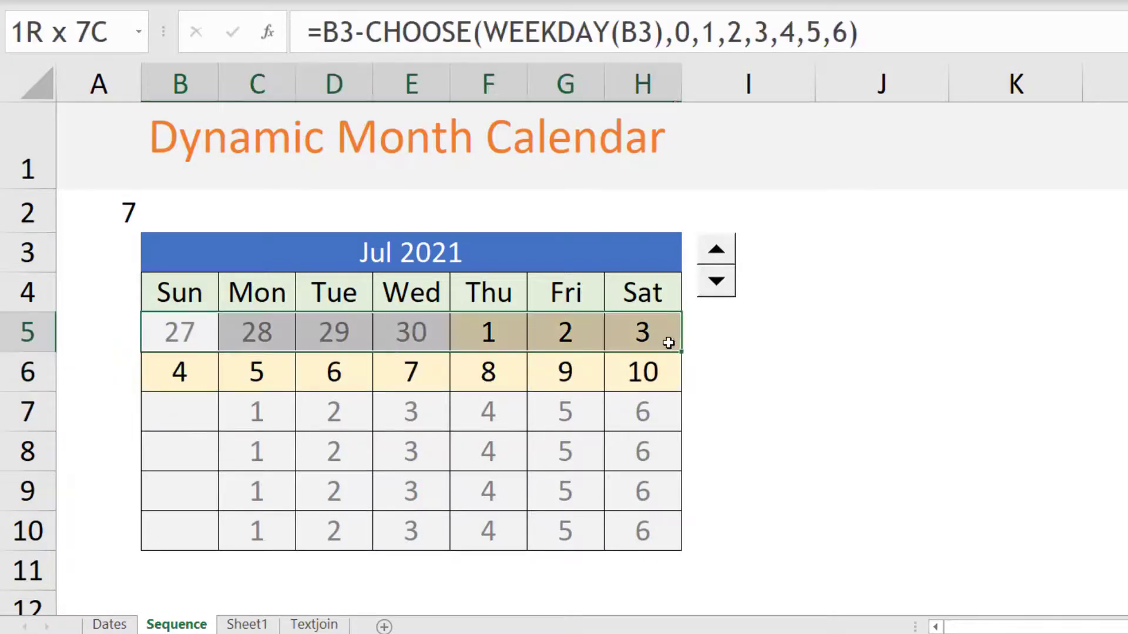
drag(179, 370, 664, 364)
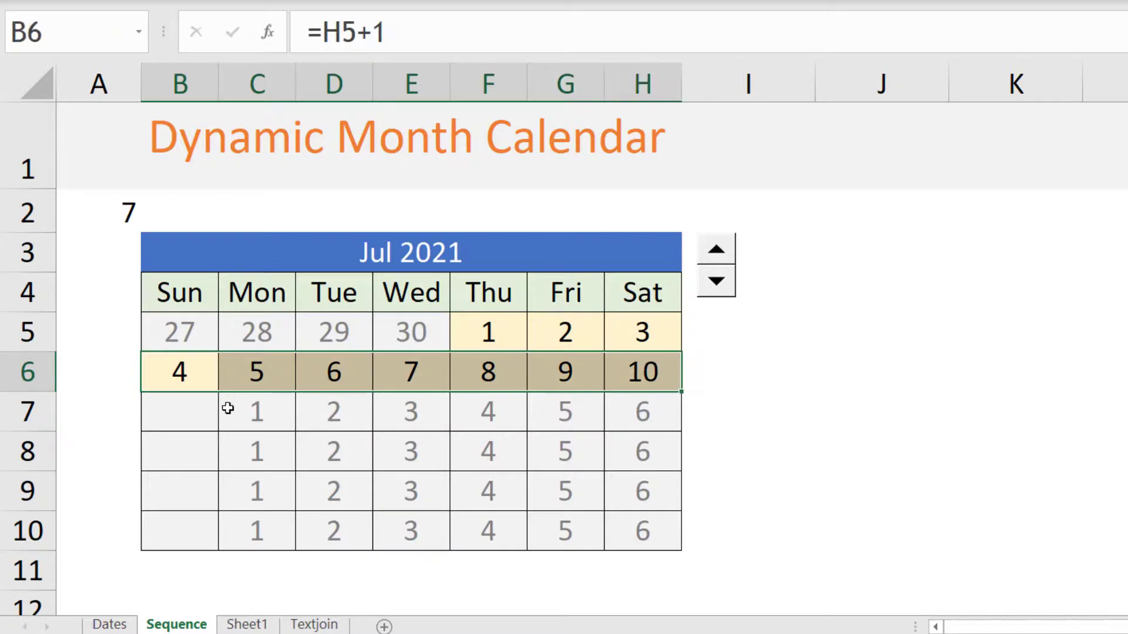
click(208, 379)
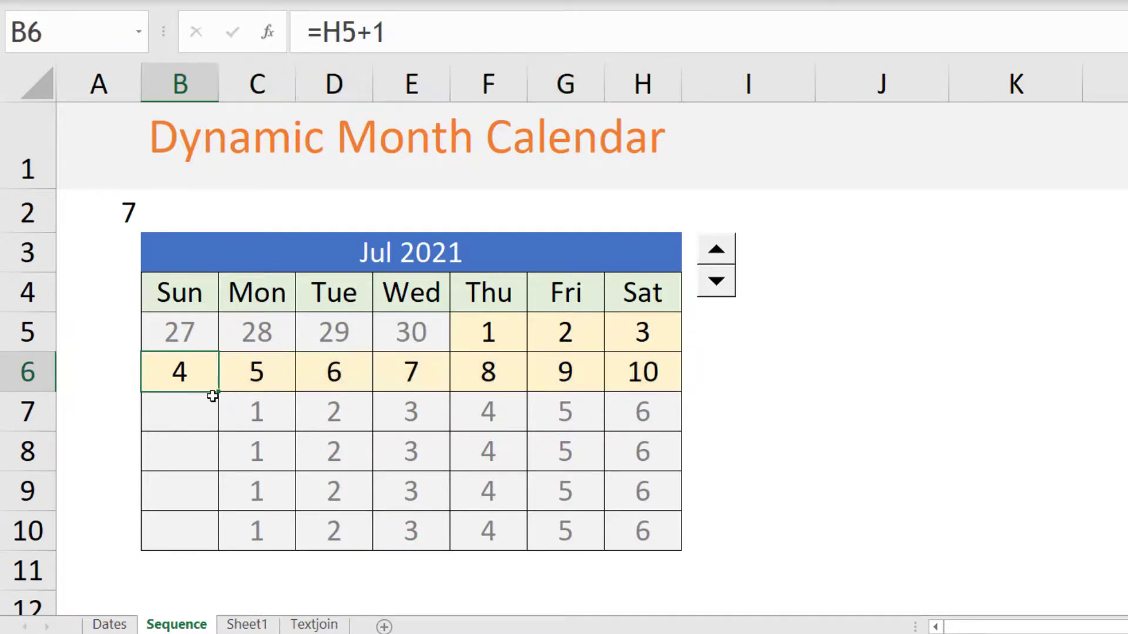
key(ctrl+c)
drag(196, 403, 194, 519)
key(ctrl+v)
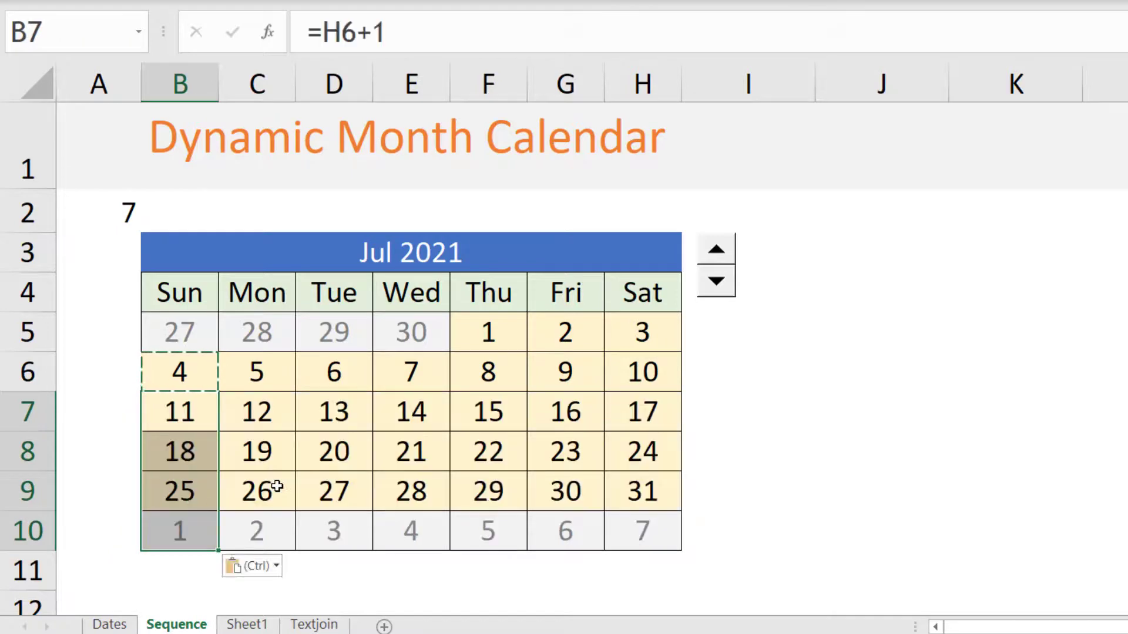
click(262, 489)
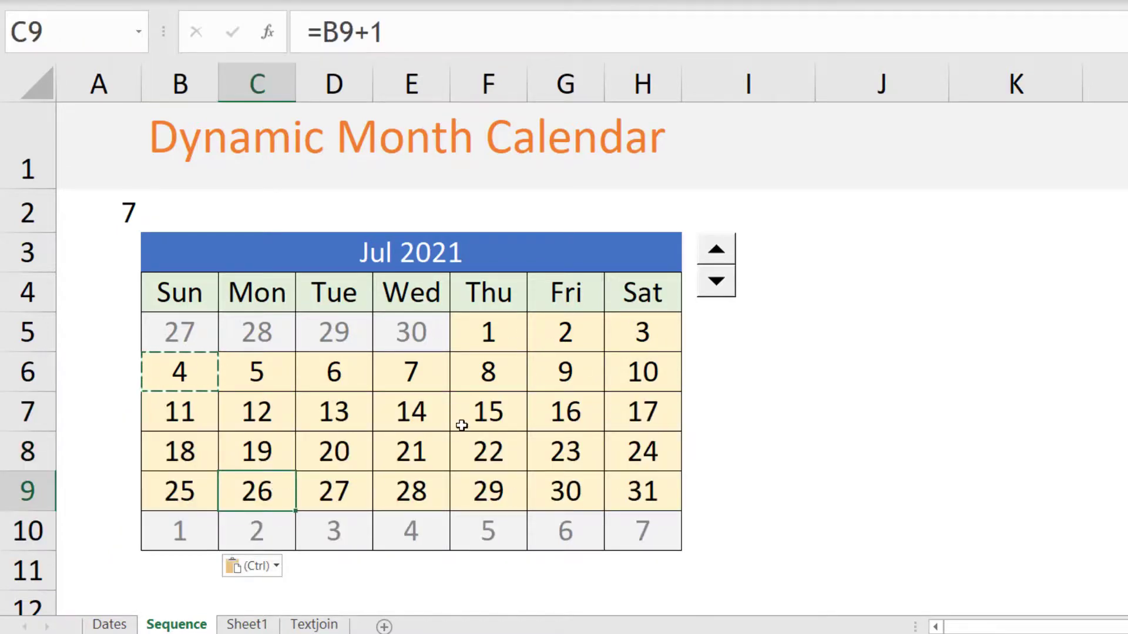
click(716, 249)
click(728, 317)
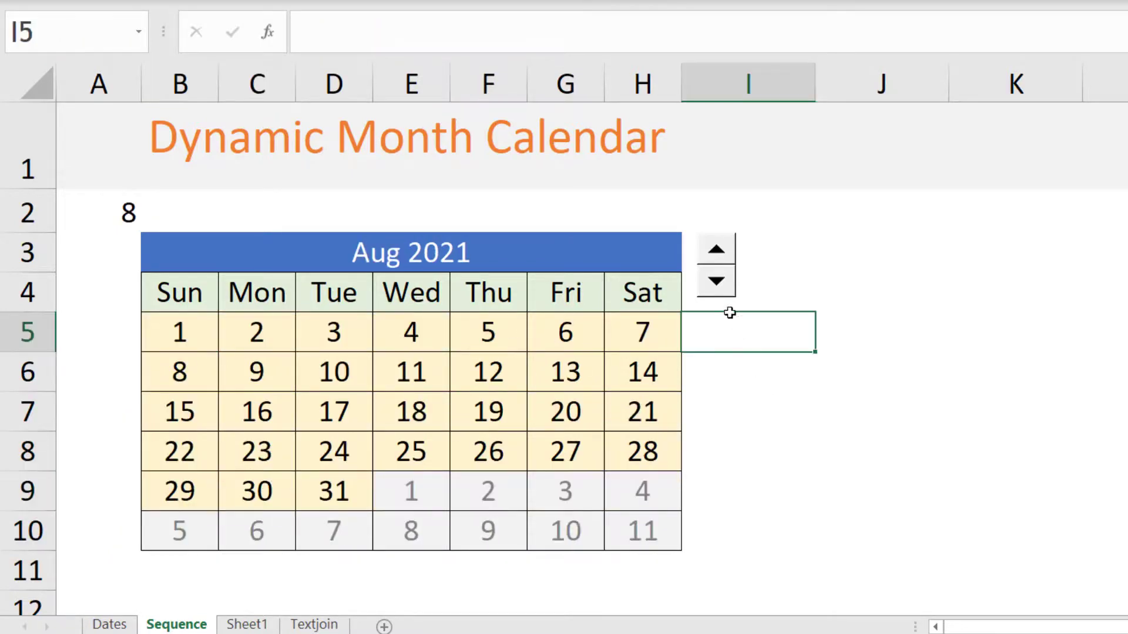
Advance the calendar to Oct 2021 and hide A2's value with a ;;; custom format.
click(716, 251)
click(716, 251)
click(120, 218)
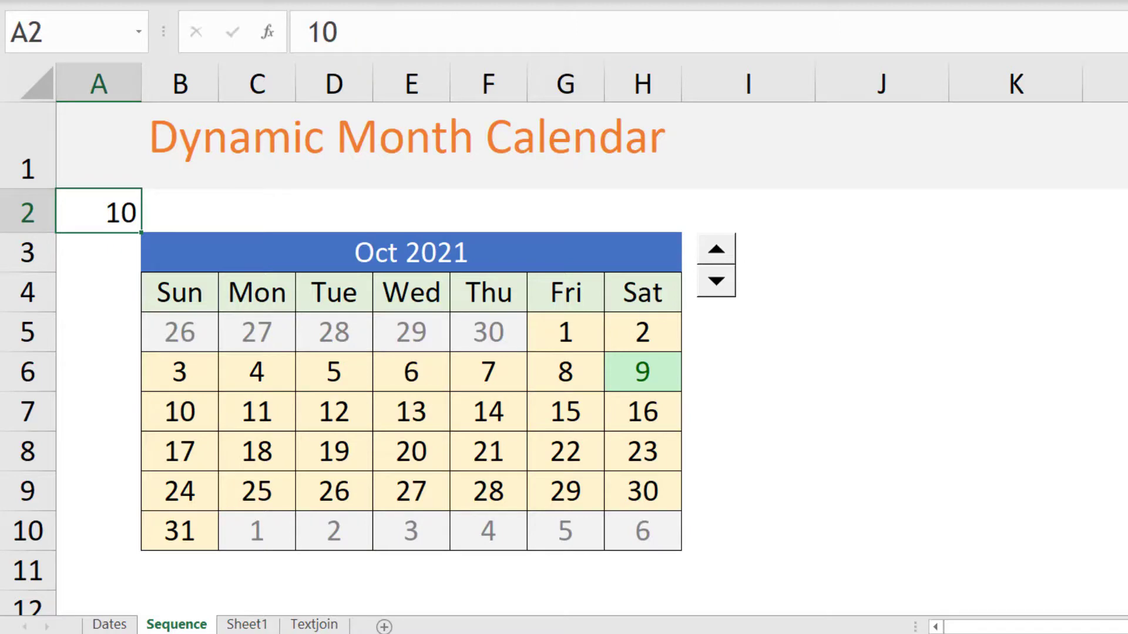
key(ctrl+1)
click(194, 398)
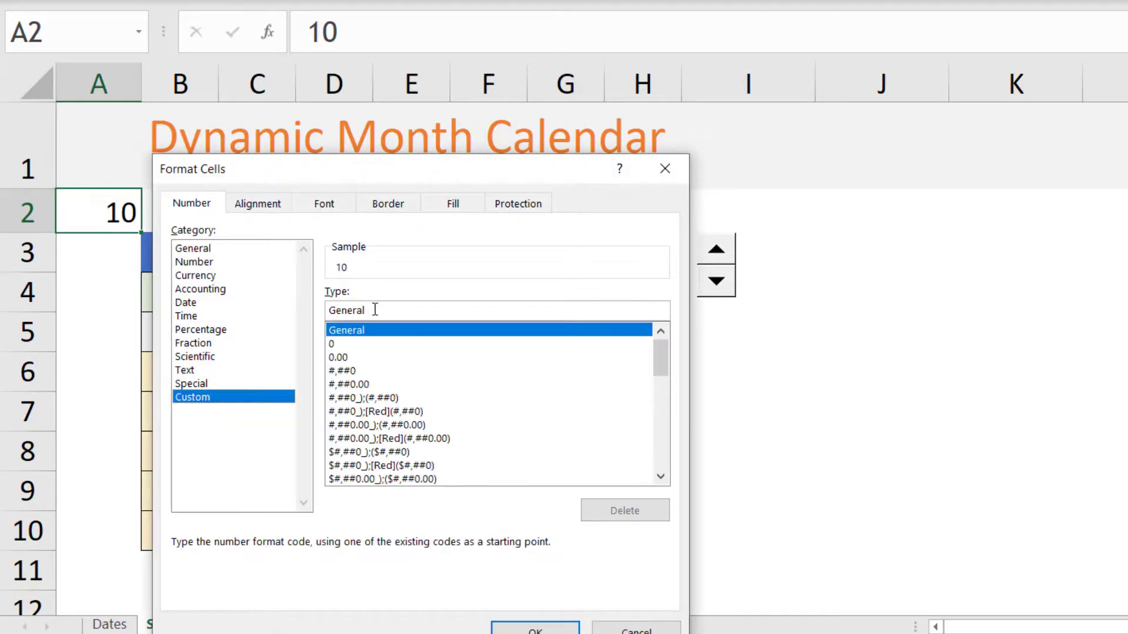
drag(375, 310, 302, 313)
drag(362, 164, 417, 40)
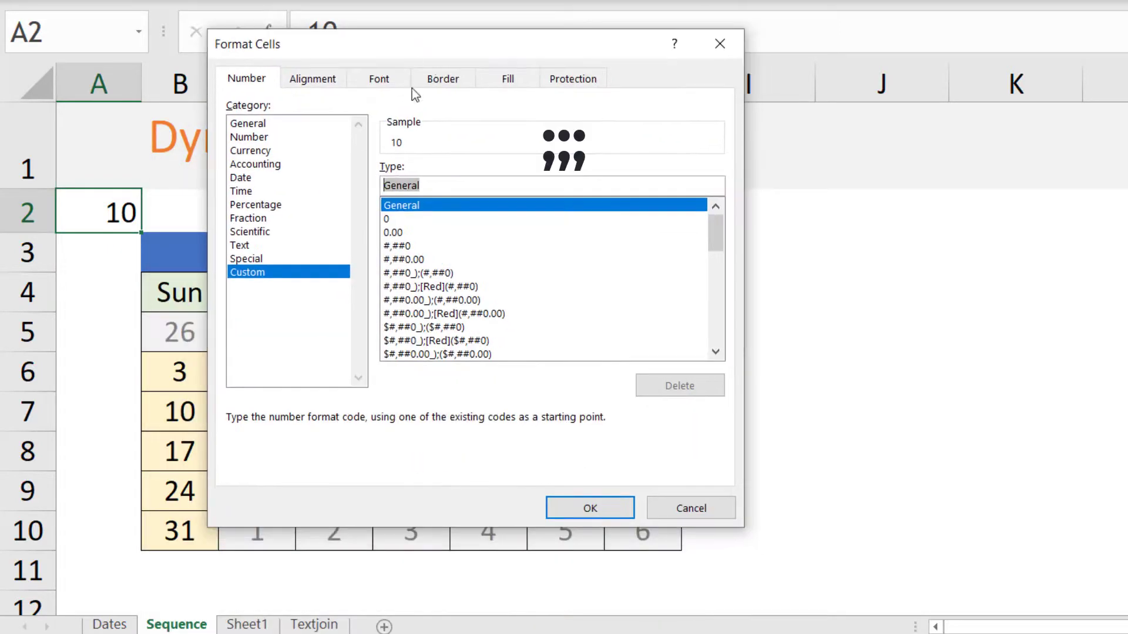
text(;;;)
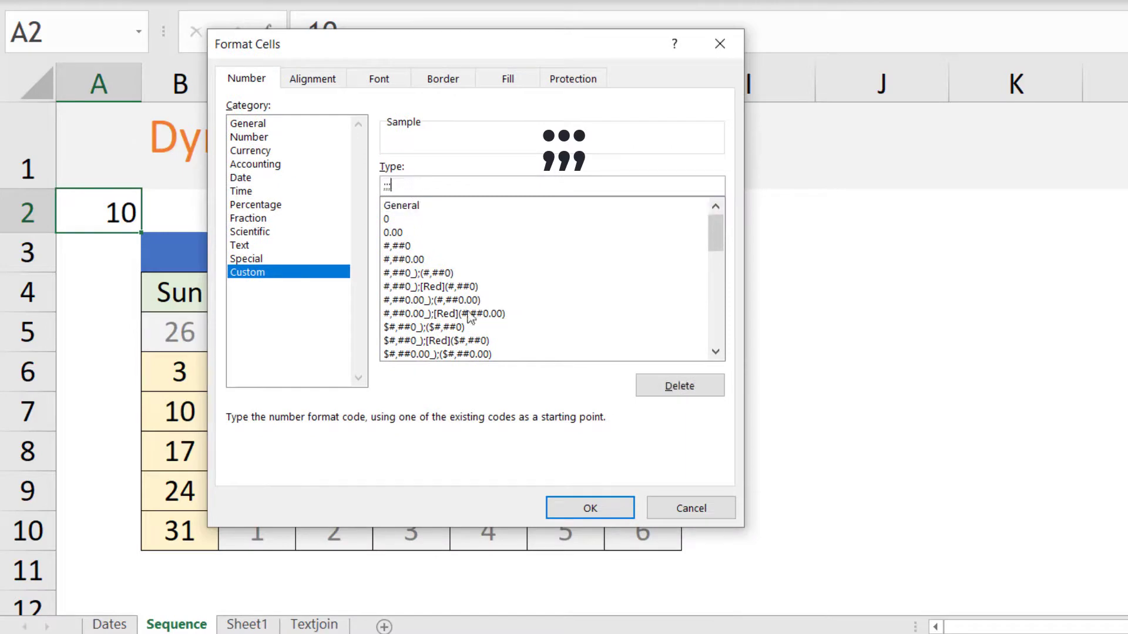
click(590, 508)
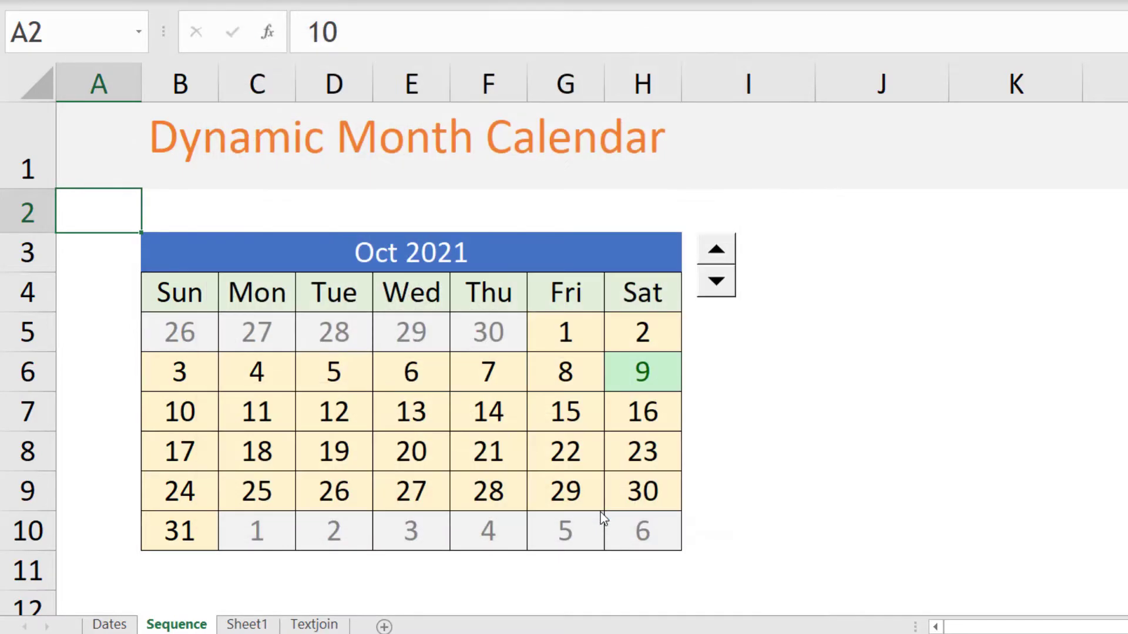
click(762, 439)
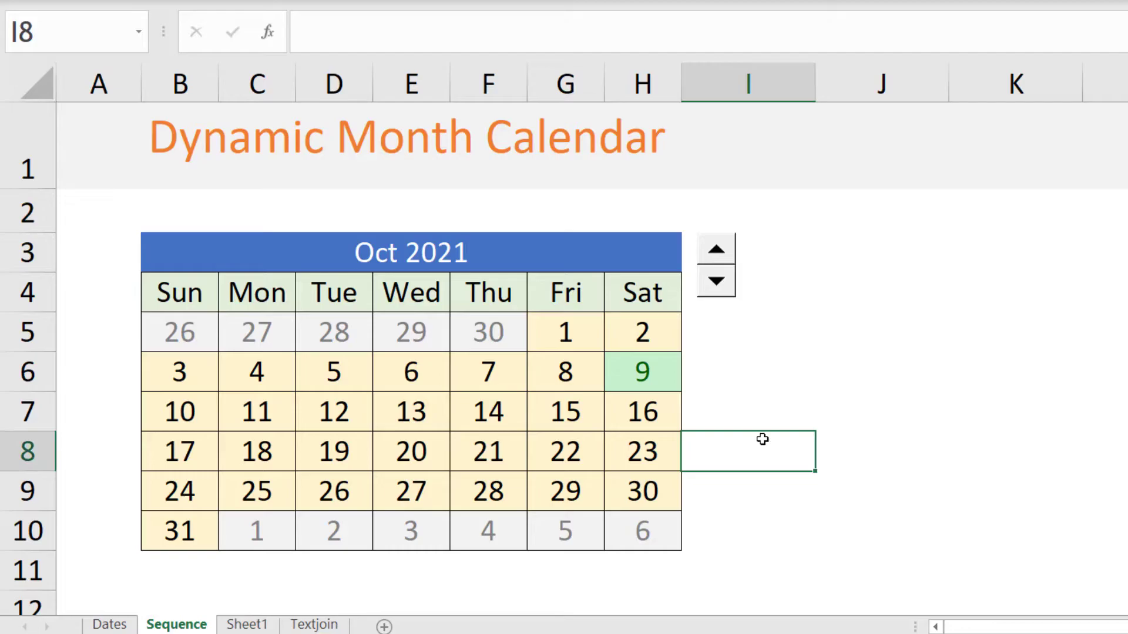